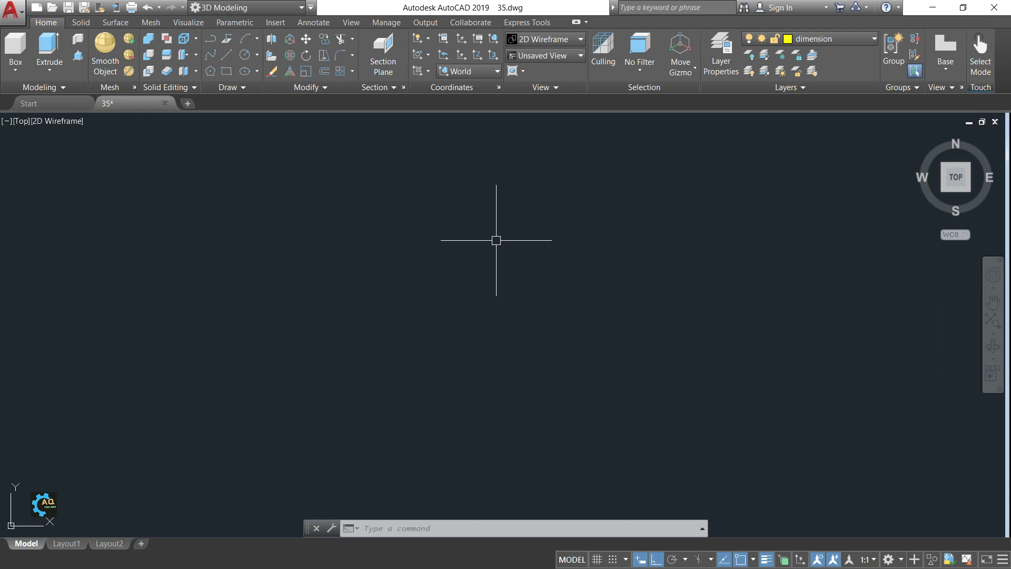
Start the profile polyline with a 100-unit top edge, a 10-unit drop and a 25-unit step back
{"action": "left_click", "coordinate": [210, 39]}
{"action": "left_click", "coordinate": [432, 207]}
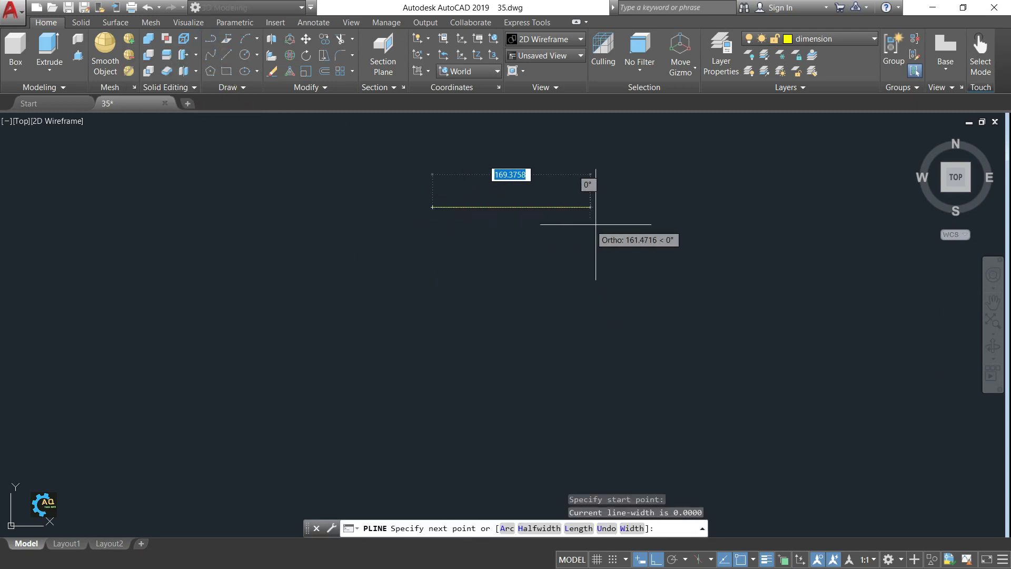
{"action": "type", "text": "100"}
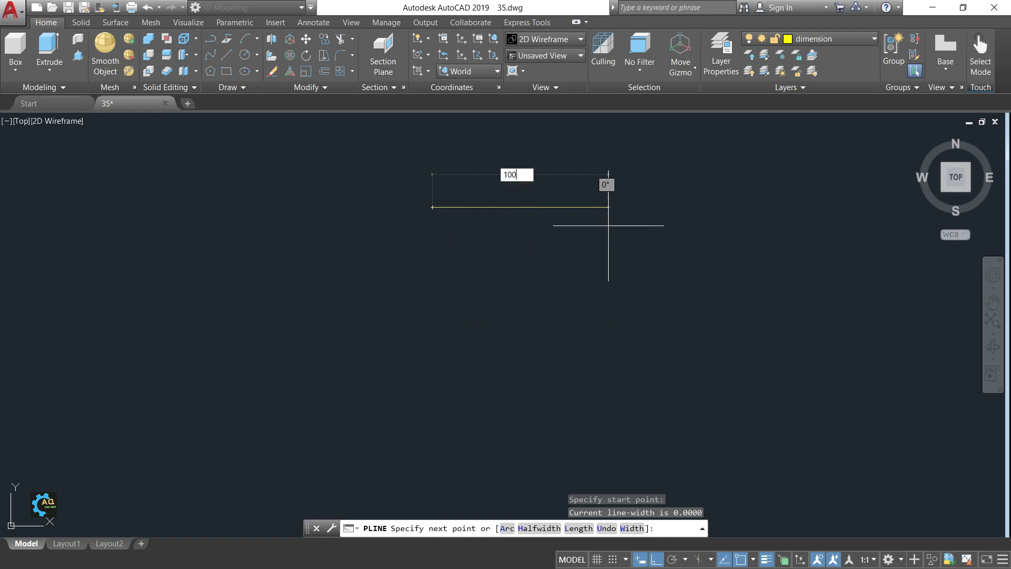
{"action": "key", "text": "Return"}
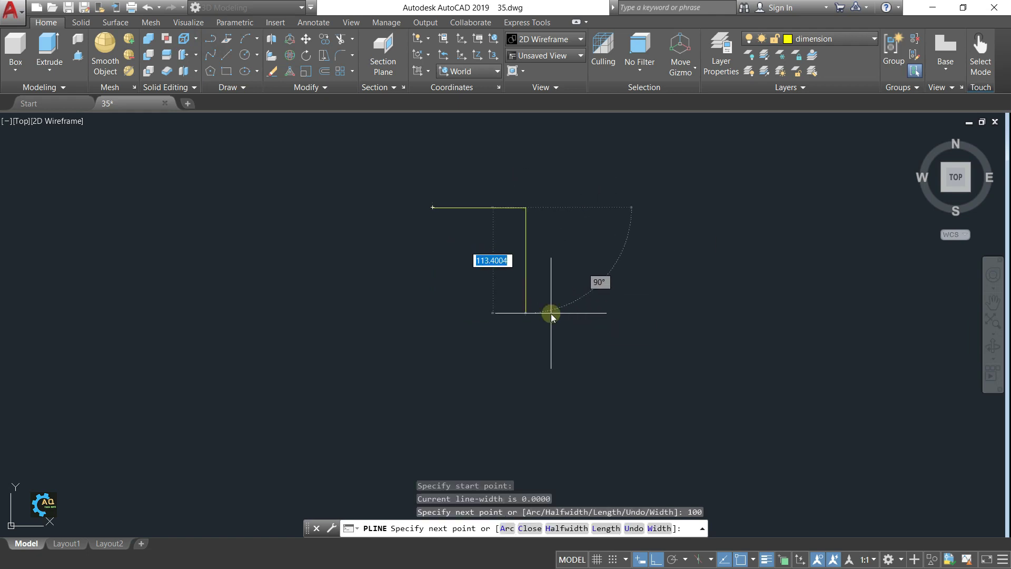
{"action": "key", "text": "Return"}
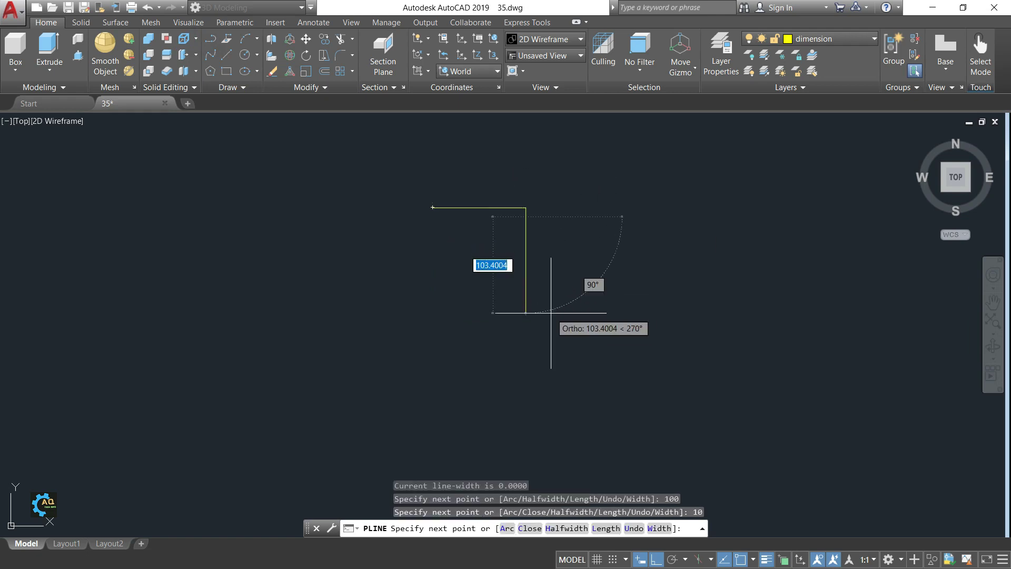
{"action": "type", "text": "2"}
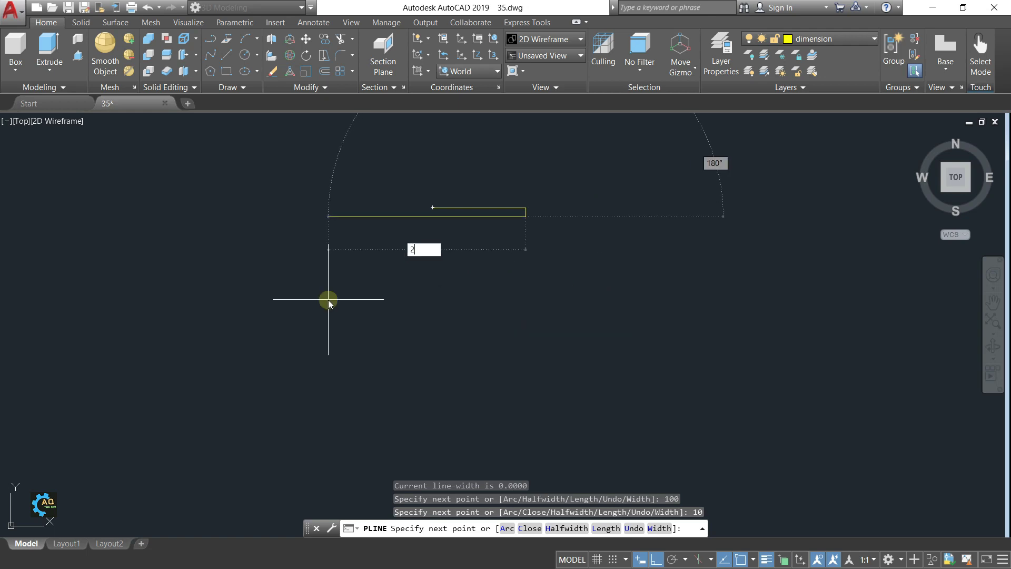
{"action": "key", "text": "Return"}
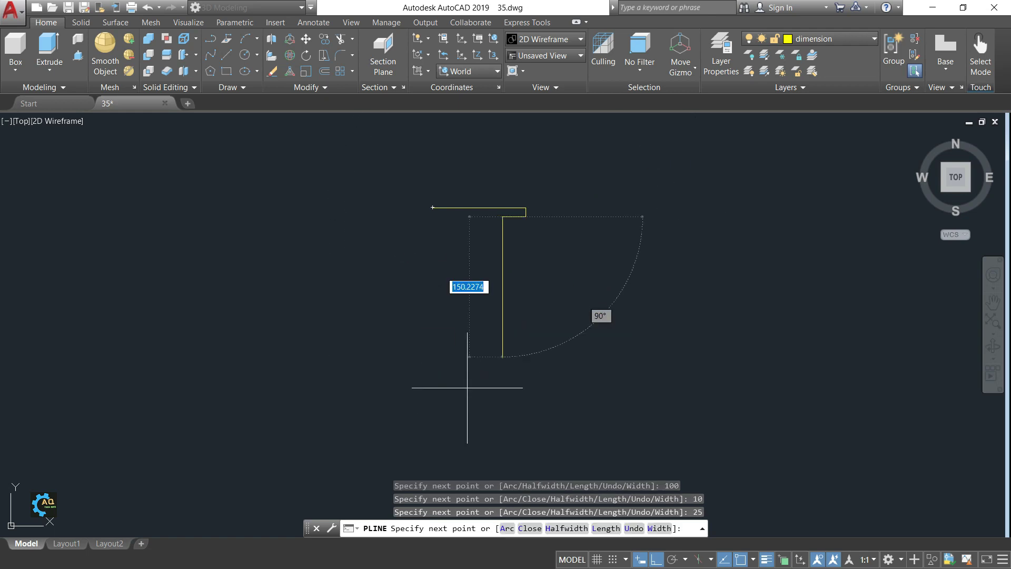
Turn Ortho off and switch the polyline to arc segments
{"action": "left_click", "coordinate": [656, 560]}
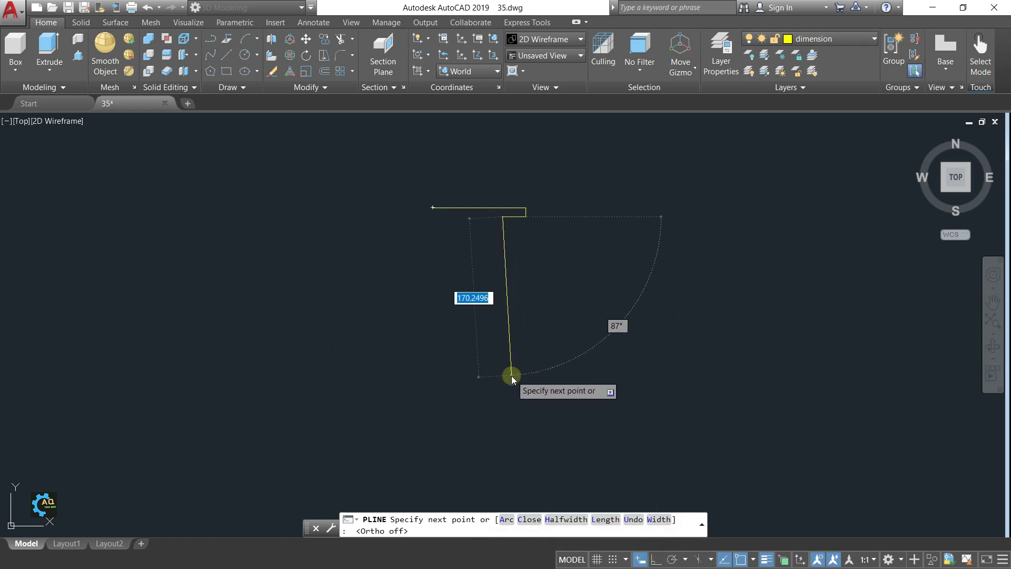
{"action": "right_click", "coordinate": [512, 377]}
{"action": "left_click", "coordinate": [557, 232]}
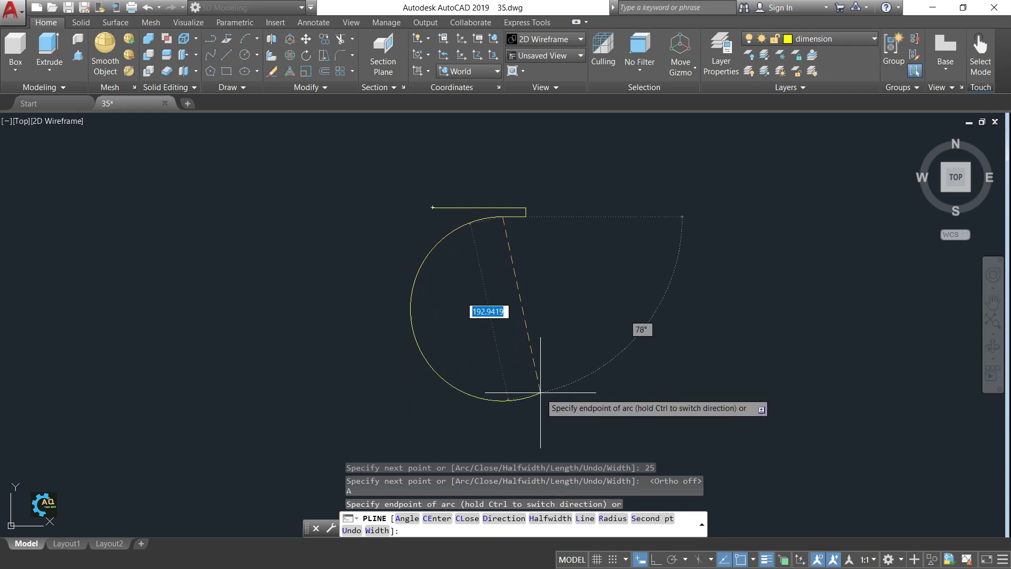
Draw a long curved arc down through a second point, then return the polyline to line segments
{"action": "right_click", "coordinate": [541, 393]}
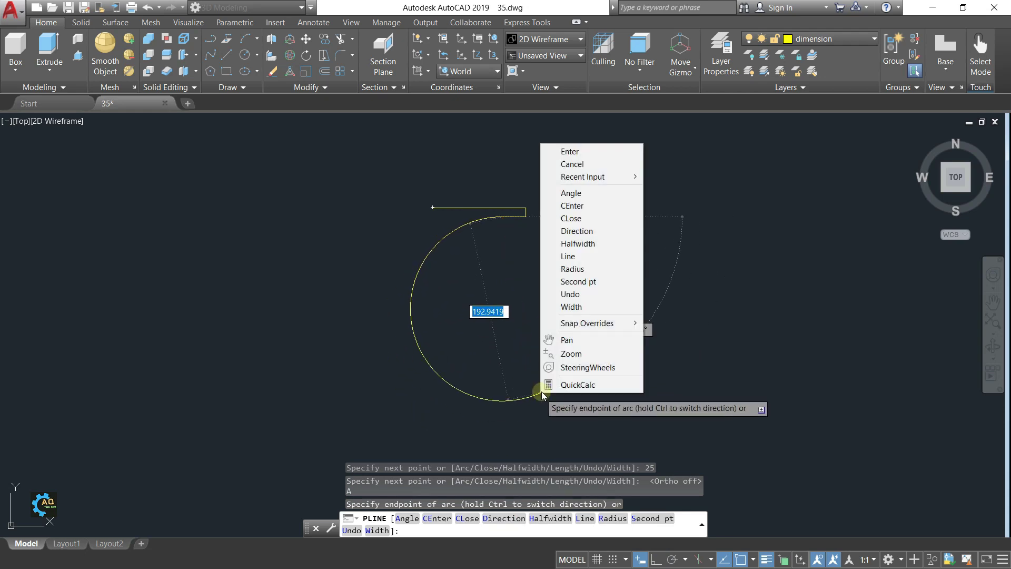
{"action": "left_click", "coordinate": [585, 282]}
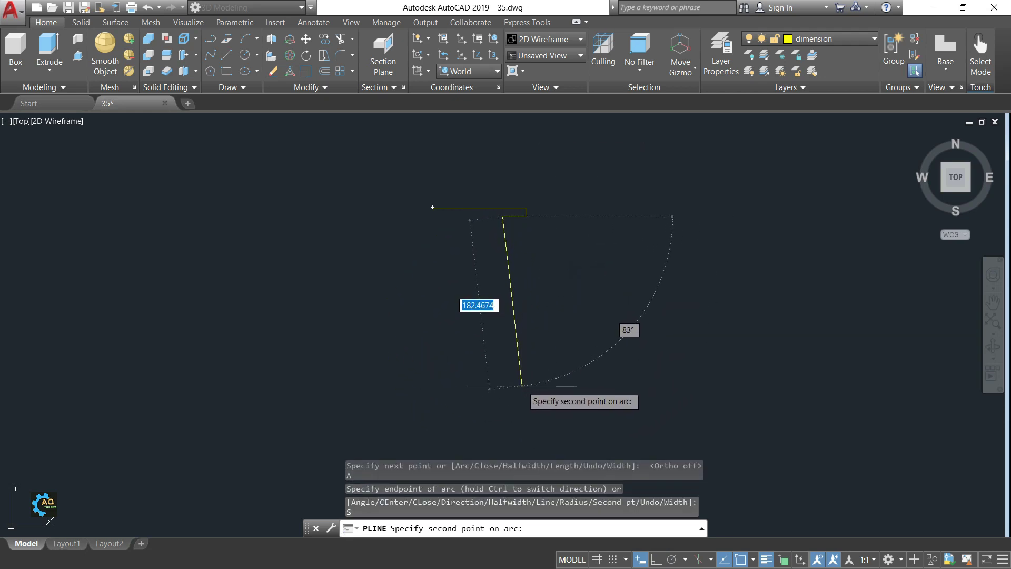
{"action": "left_click", "coordinate": [520, 391]}
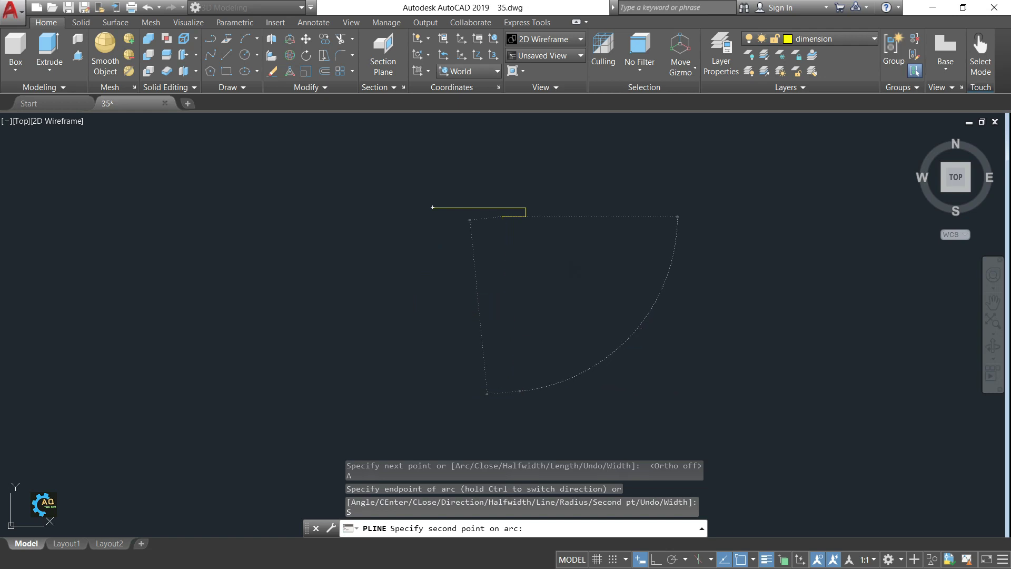
{"action": "middle_click_drag", "start_coordinate": [497, 414], "coordinate": [490, 337]}
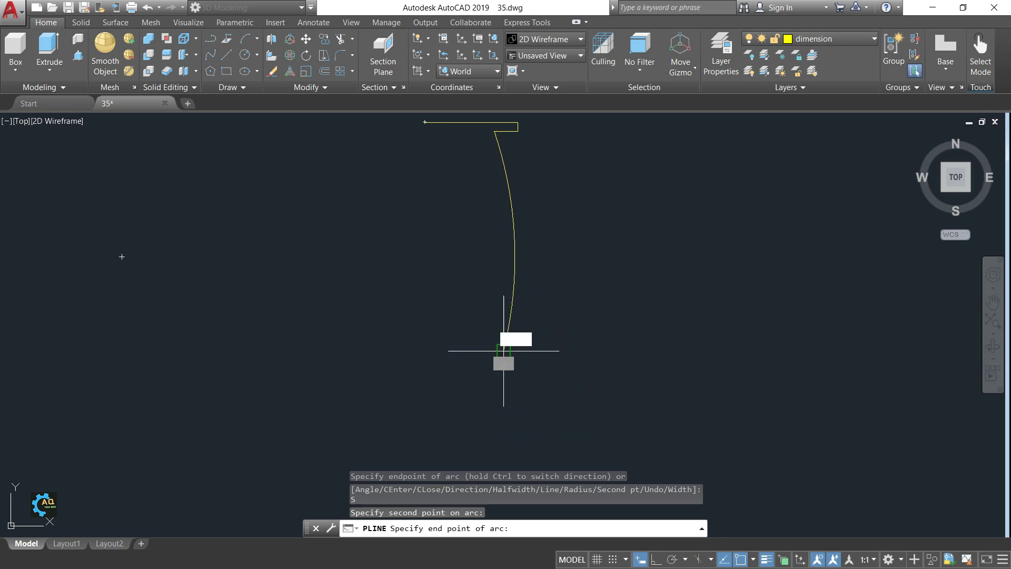
{"action": "left_click", "coordinate": [504, 350]}
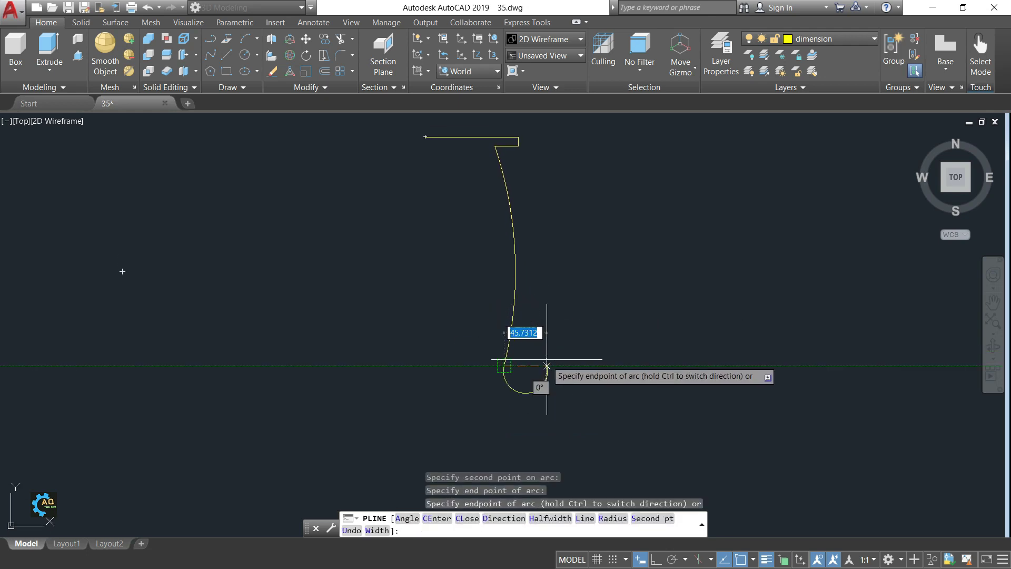
{"action": "right_click", "coordinate": [555, 365]}
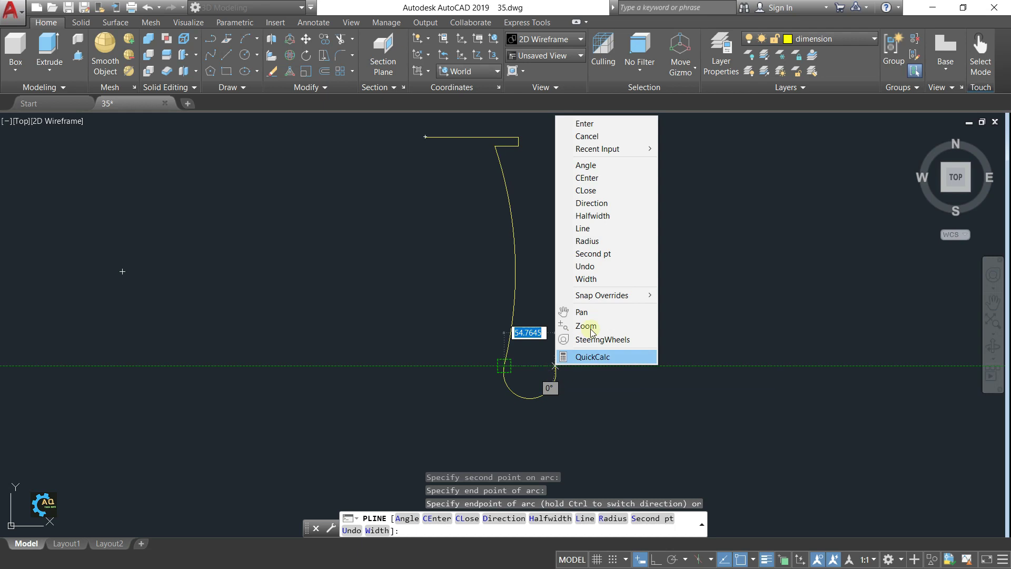
{"action": "left_click", "coordinate": [595, 229]}
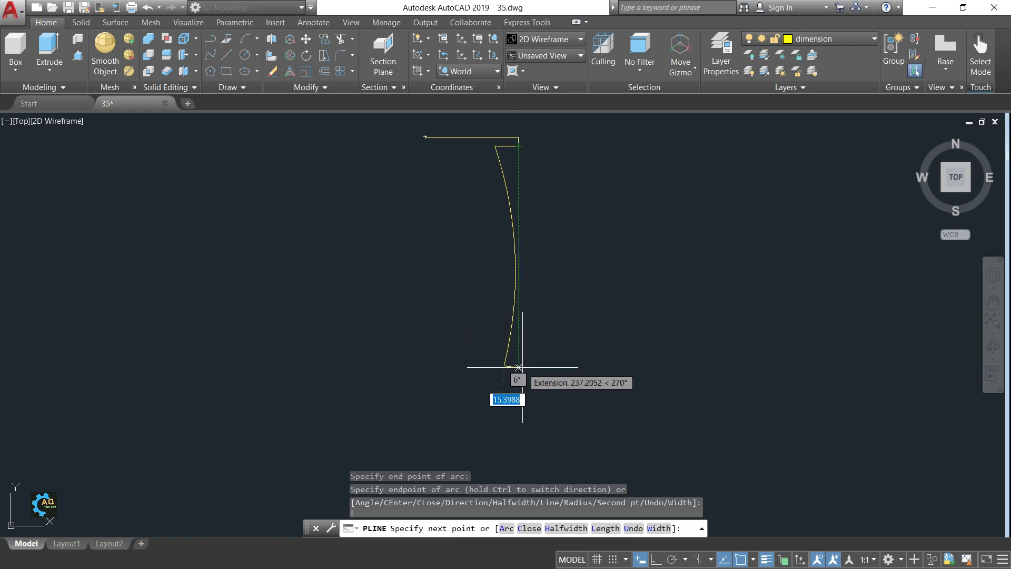
With Ortho on, add the 10-unit bottom step, the bottom edge and the left edge back to the start
{"action": "left_click", "coordinate": [518, 367]}
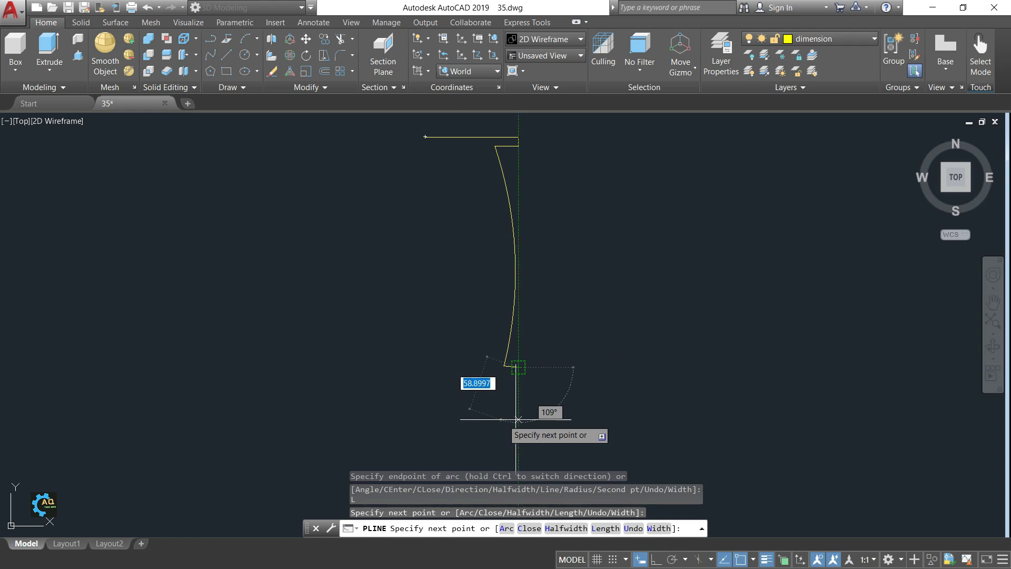
{"action": "key", "text": "F8"}
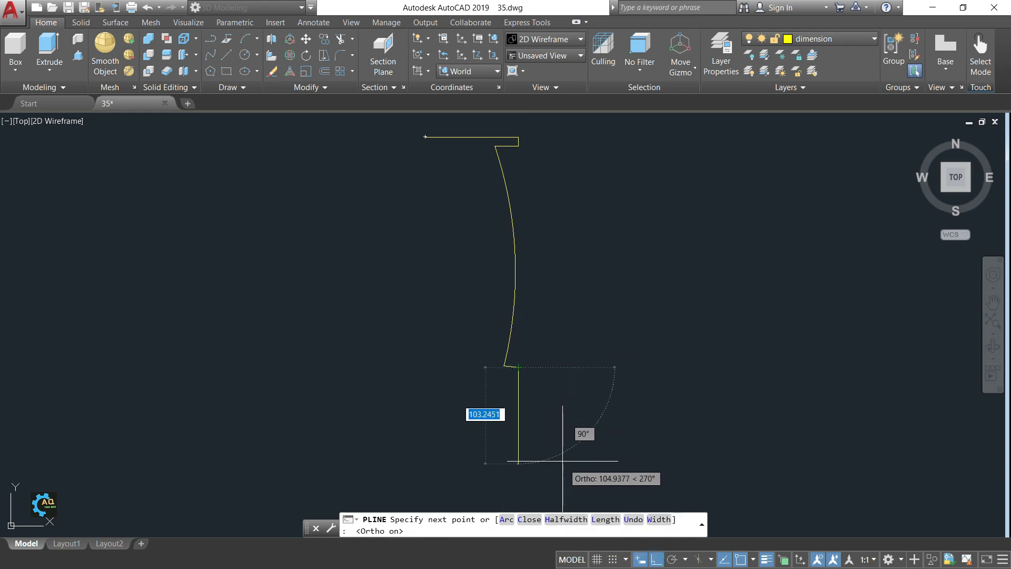
{"action": "type", "text": "10"}
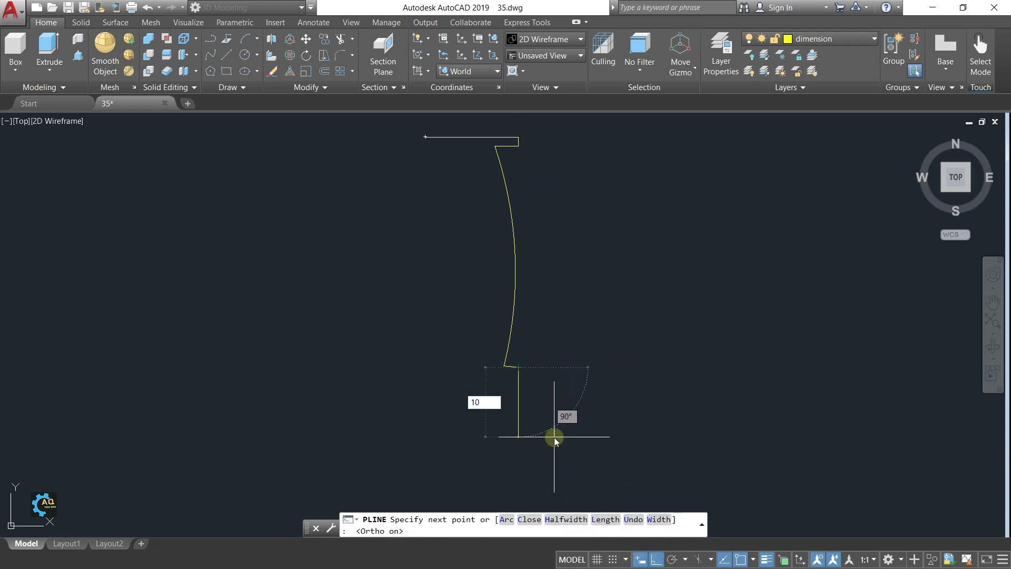
{"action": "key", "text": "Return"}
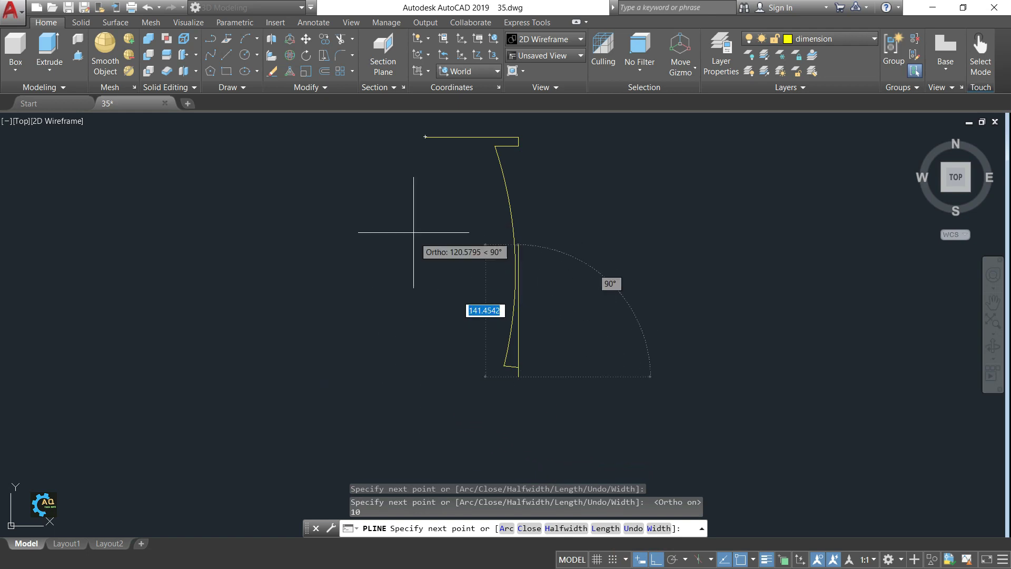
{"action": "left_click", "coordinate": [425, 137]}
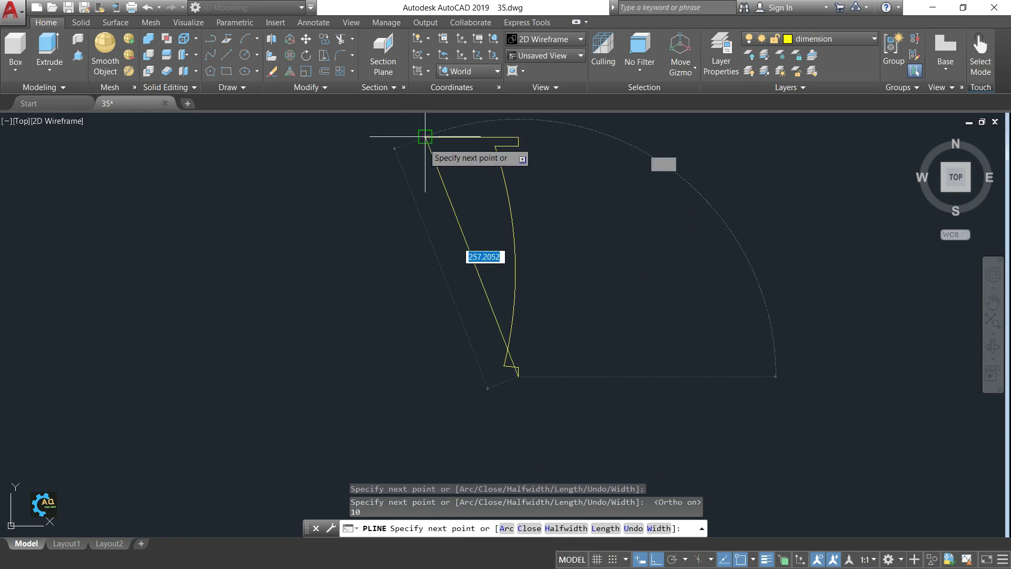
{"action": "left_click", "coordinate": [425, 377]}
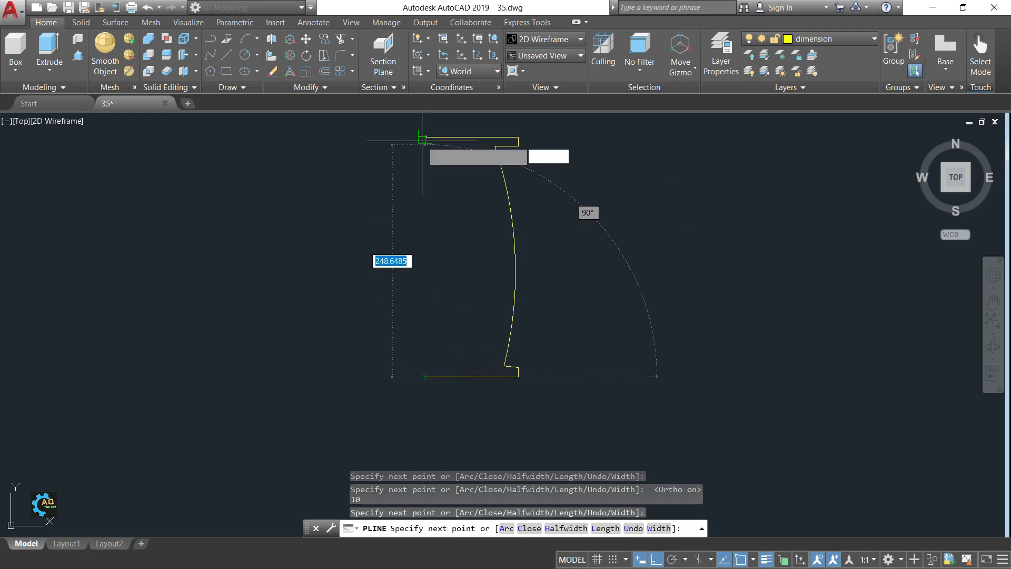
{"action": "left_click", "coordinate": [425, 137]}
End the polyline and centre the closed profile in the view
{"action": "middle_click_drag", "start_coordinate": [554, 288], "coordinate": [580, 285]}
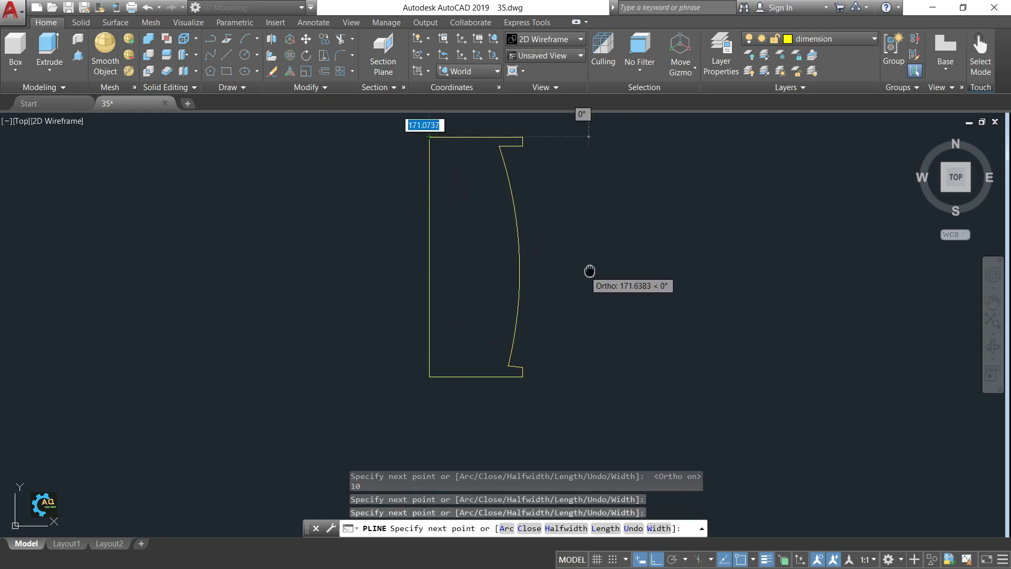
{"action": "key", "text": "Escape"}
{"action": "scroll", "coordinate": [559, 380], "scroll_direction": "up", "scroll_amount": 5}
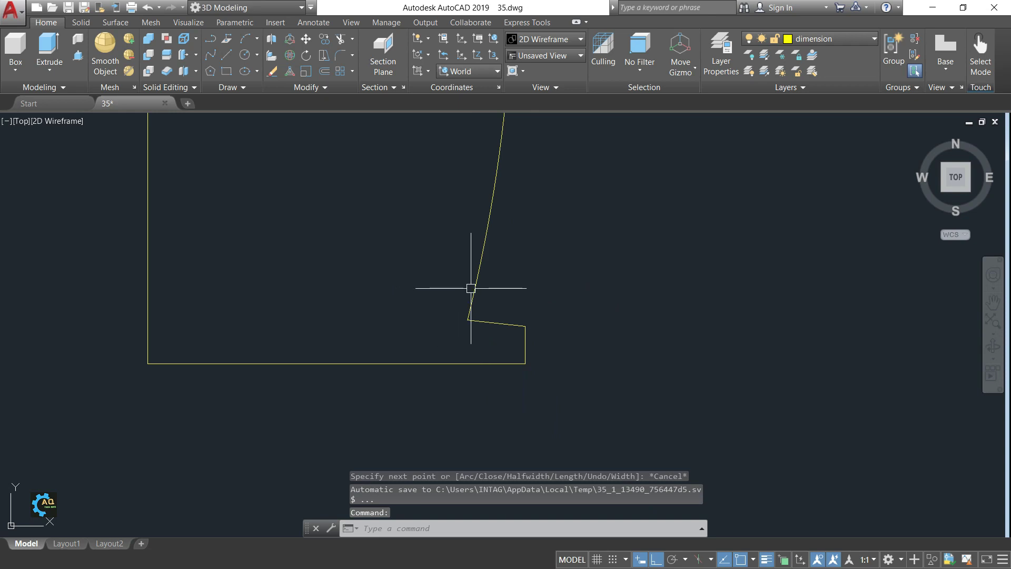
{"action": "scroll", "coordinate": [508, 342], "scroll_direction": "down", "scroll_amount": 3}
{"action": "scroll", "coordinate": [465, 316], "scroll_direction": "down", "scroll_amount": 2}
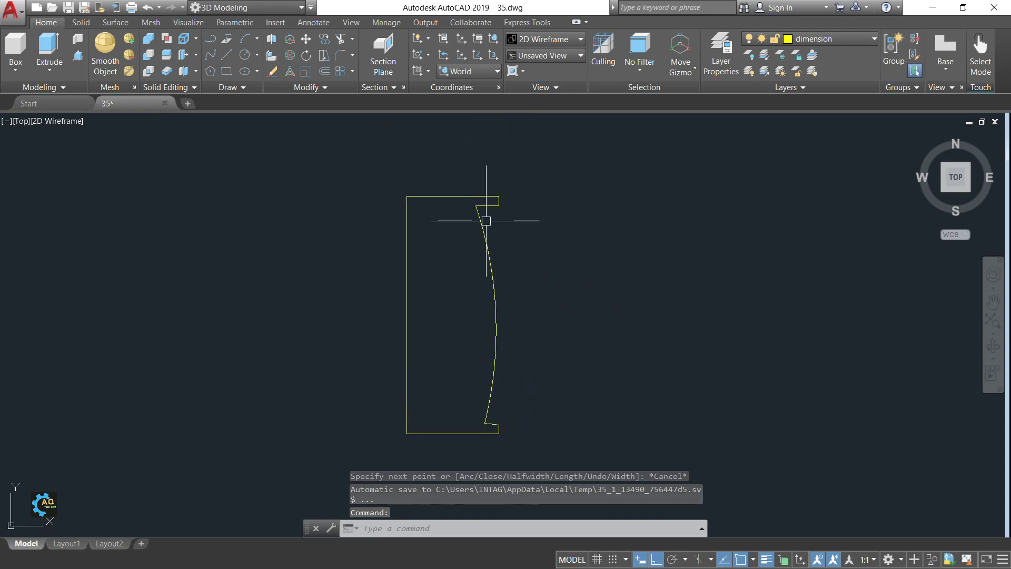
{"action": "middle_click_drag", "start_coordinate": [515, 241], "coordinate": [554, 248]}
{"action": "middle_click_drag", "start_coordinate": [452, 256], "coordinate": [469, 211]}
{"action": "left_click", "coordinate": [477, 209]}
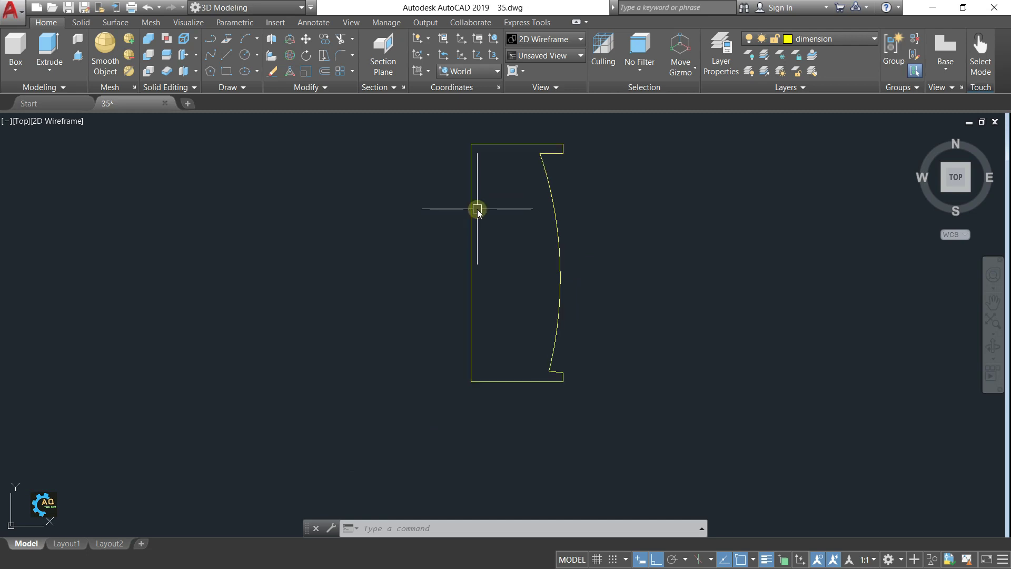
Draw a vertical line from the top edge's midpoint down to the bottom edge
{"action": "type", "text": "L"}
{"action": "key", "text": "Return"}
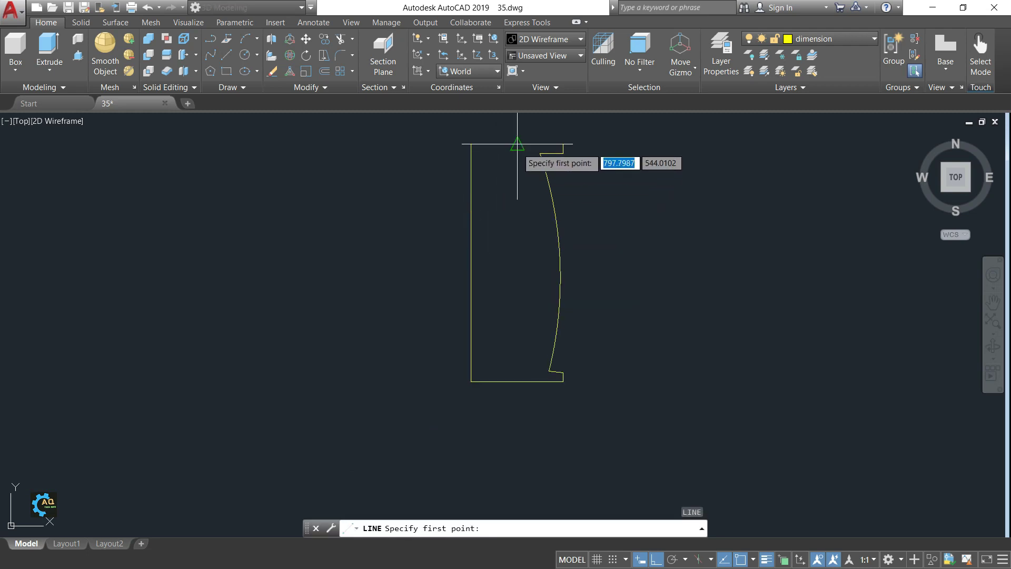
{"action": "left_click", "coordinate": [517, 143]}
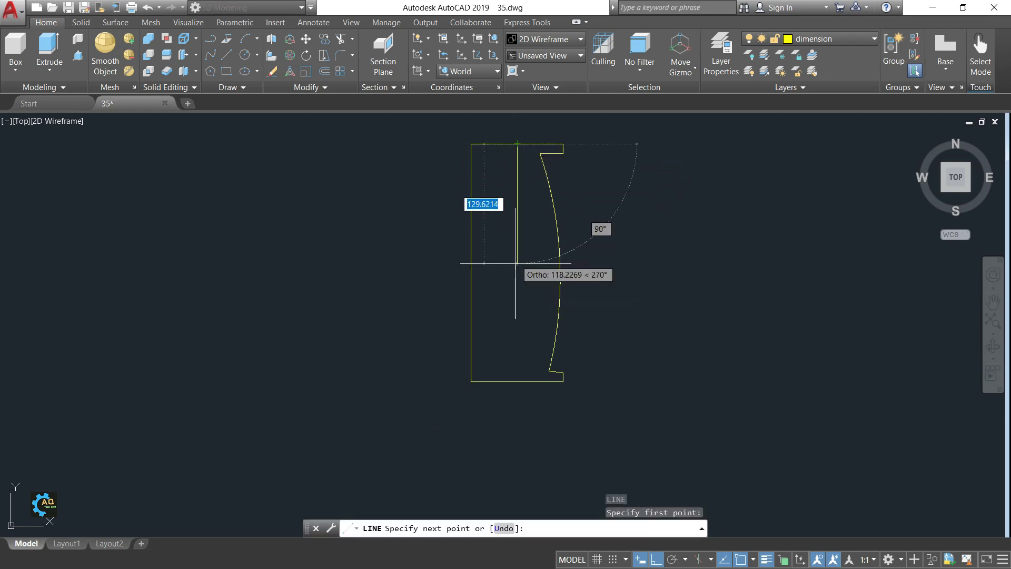
{"action": "left_click", "coordinate": [518, 381]}
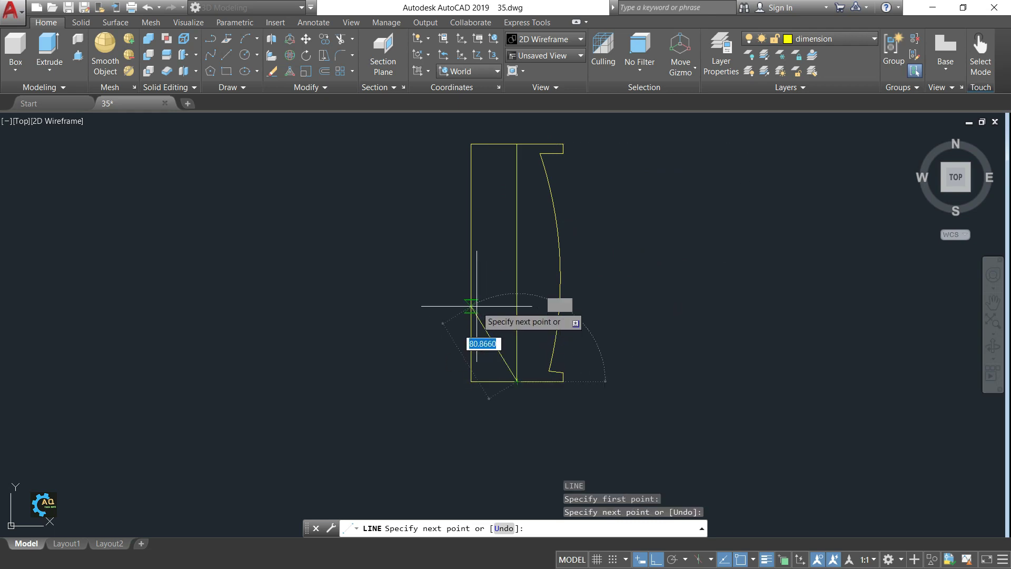
{"action": "key", "text": "Escape"}
{"action": "middle_click_drag", "start_coordinate": [491, 279], "coordinate": [491, 328]}
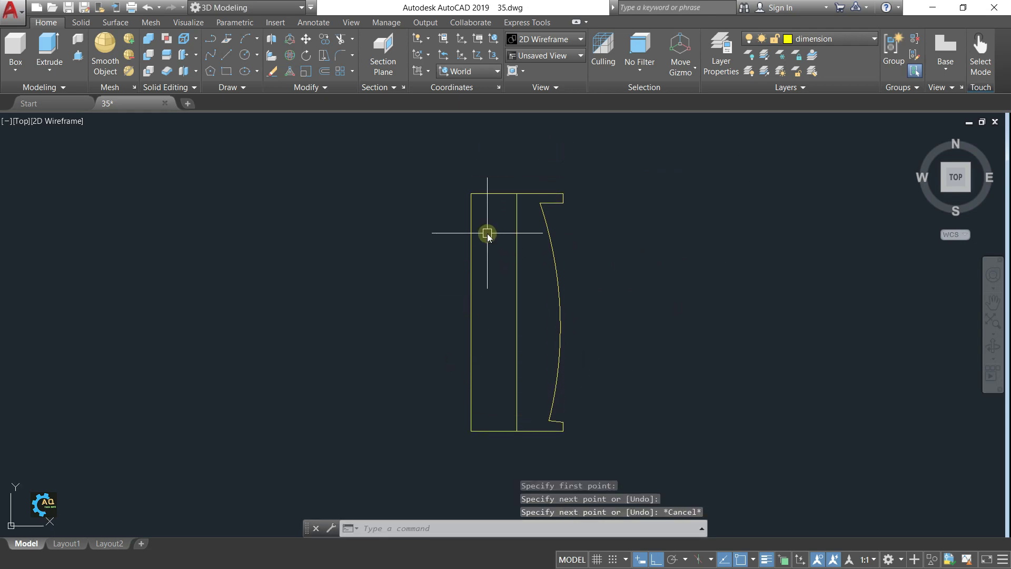
Trim away the top-left and bottom leftover segments and delete the stray vertical line
{"action": "type", "text": "tr"}
{"action": "key", "text": "Return"}
{"action": "key", "text": "Return"}
{"action": "left_click", "coordinate": [498, 194]}
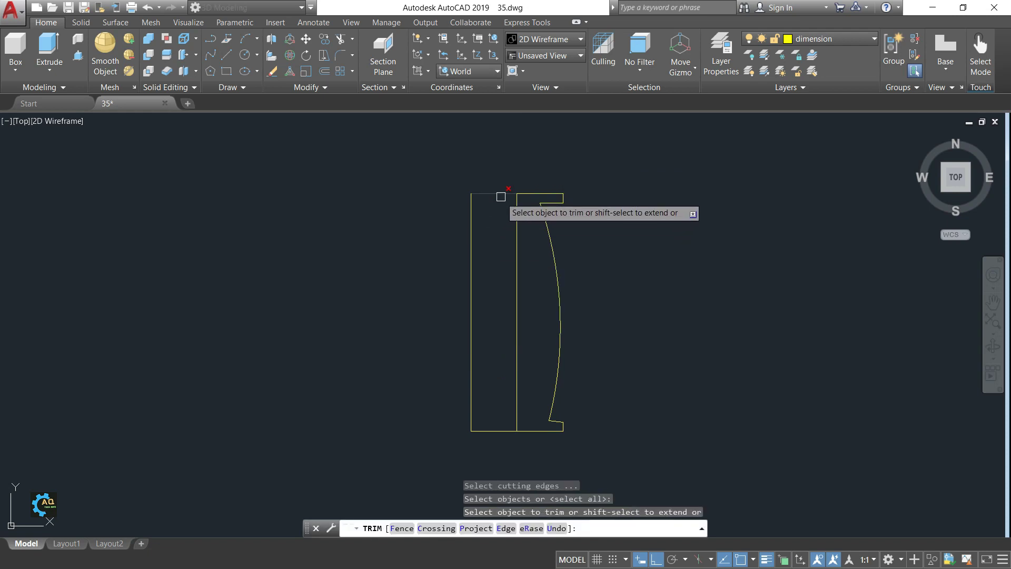
{"action": "left_click", "coordinate": [499, 430]}
{"action": "key", "text": "Escape"}
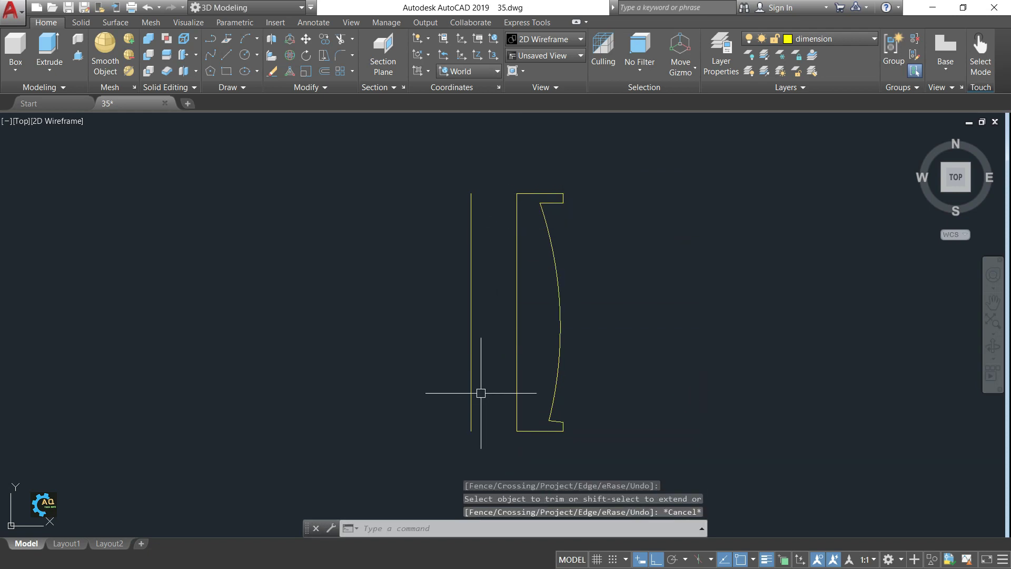
{"action": "key", "text": "Delete"}
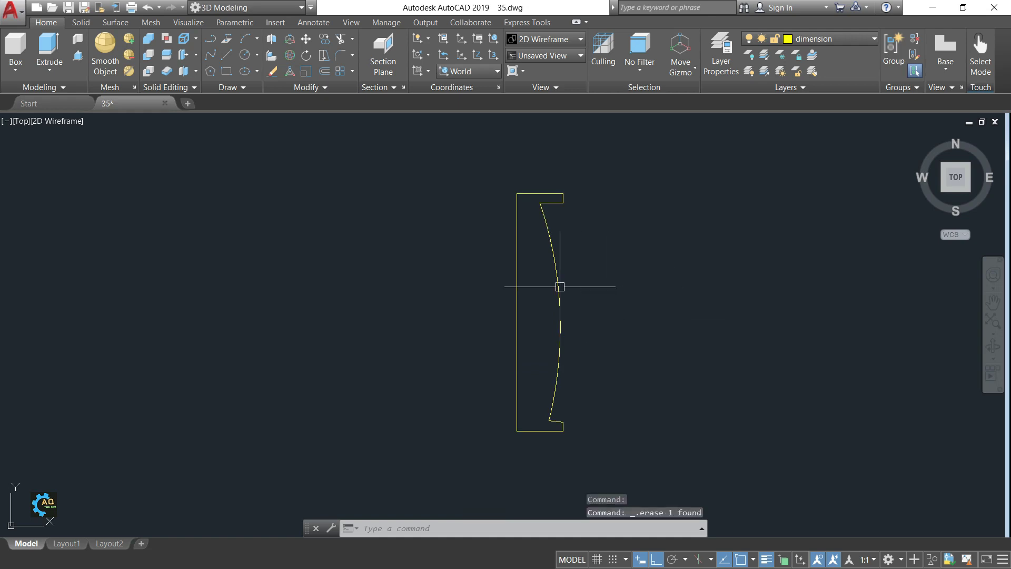
{"action": "left_click", "coordinate": [520, 283]}
{"action": "key", "text": "Escape"}
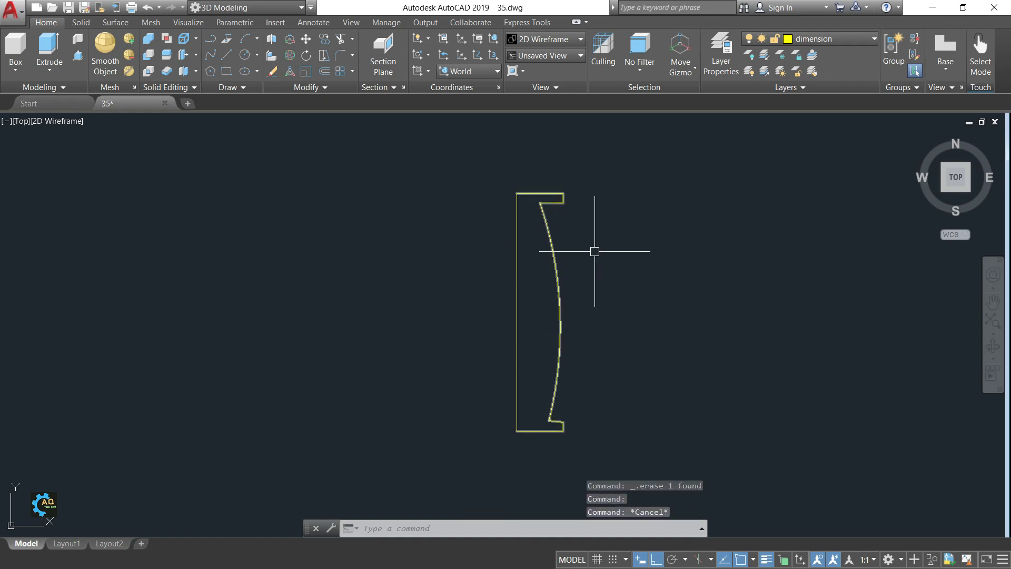
JOIN both profile pieces with a crossing window into one polyline
{"action": "type", "text": "j"}
{"action": "key", "text": "Return"}
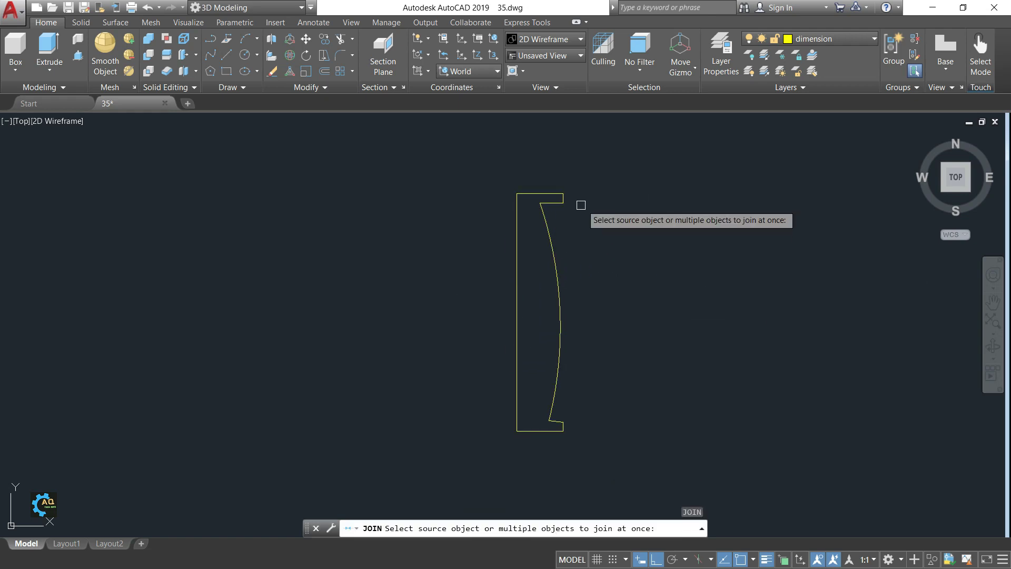
{"action": "left_click", "coordinate": [634, 161]}
{"action": "left_click", "coordinate": [477, 445]}
{"action": "key", "text": "Return"}
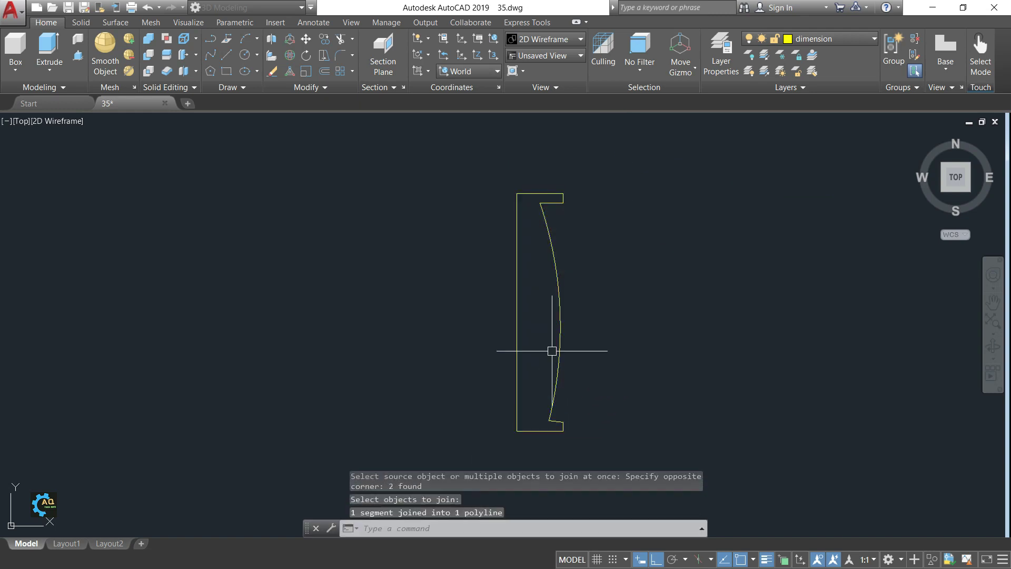
{"action": "left_click", "coordinate": [519, 327]}
{"action": "key", "text": "Escape"}
Pan the drawing down to free space above the profile
{"action": "middle_click_drag", "start_coordinate": [542, 276], "coordinate": [543, 341]}
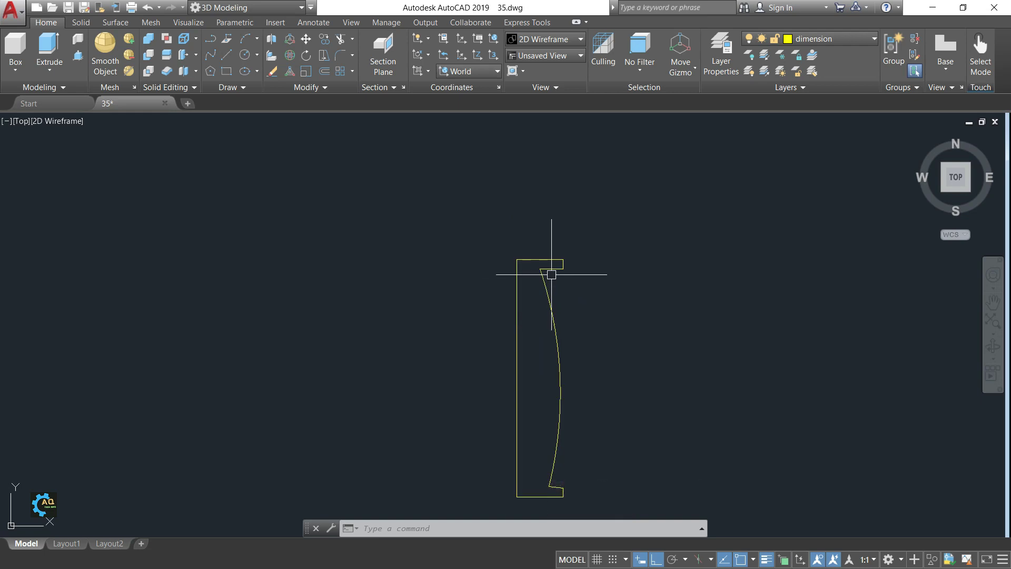
{"action": "middle_click_drag", "start_coordinate": [550, 278], "coordinate": [493, 302]}
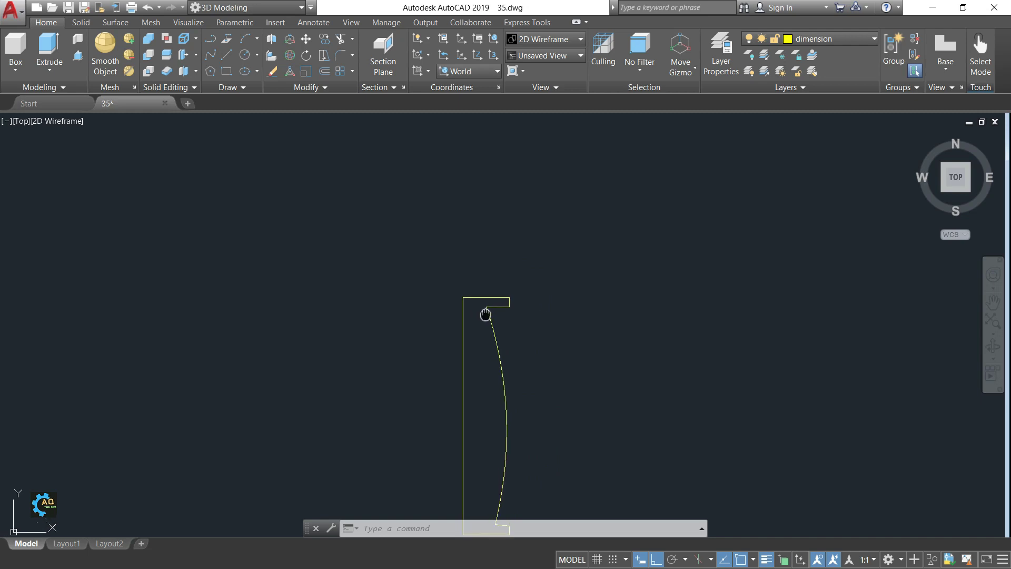
{"action": "middle_click_drag", "start_coordinate": [500, 244], "coordinate": [495, 260]}
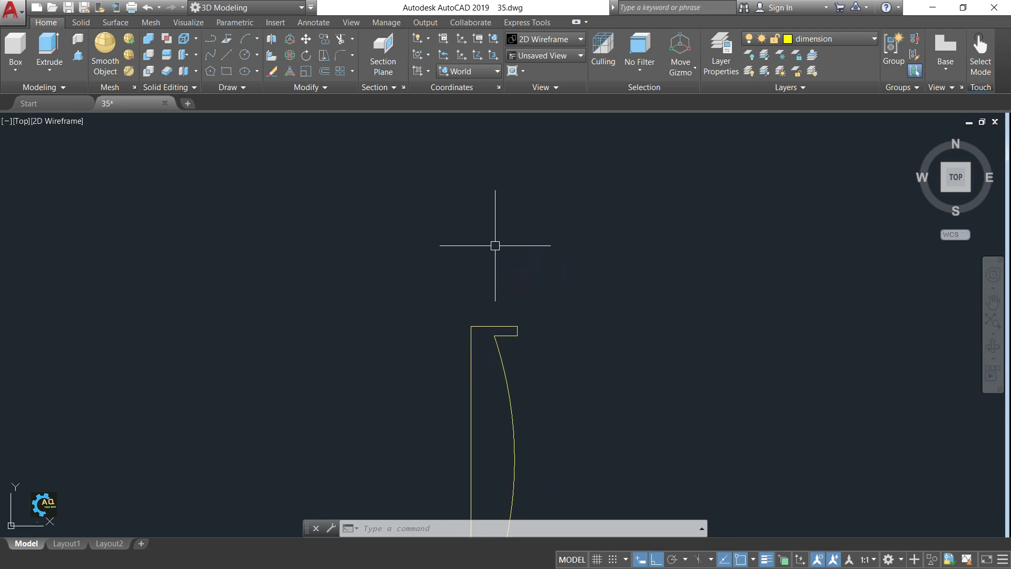
{"action": "mouse_move", "coordinate": [512, 243]}
{"action": "middle_mouse_down"}
{"action": "mouse_move", "coordinate": [499, 269]}
{"action": "mouse_move", "coordinate": [517, 240]}
{"action": "middle_mouse_up"}
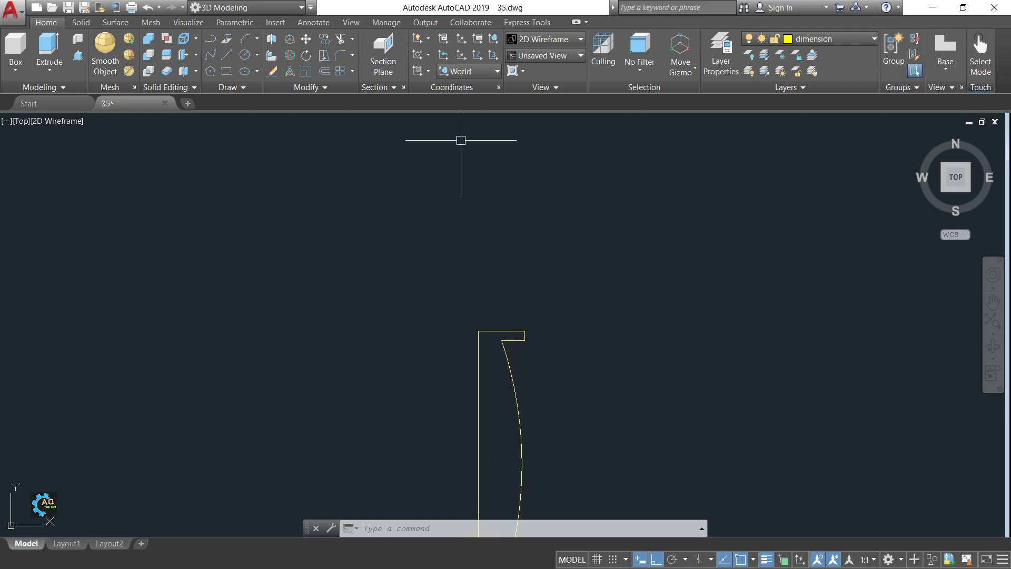
{"action": "left_click", "coordinate": [50, 68]}
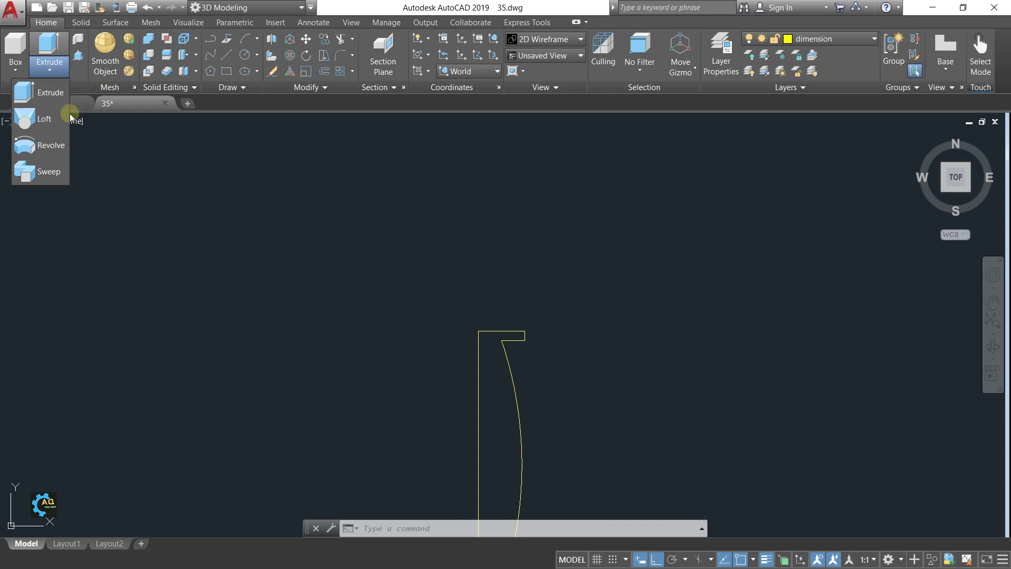
{"action": "left_click", "coordinate": [46, 150]}
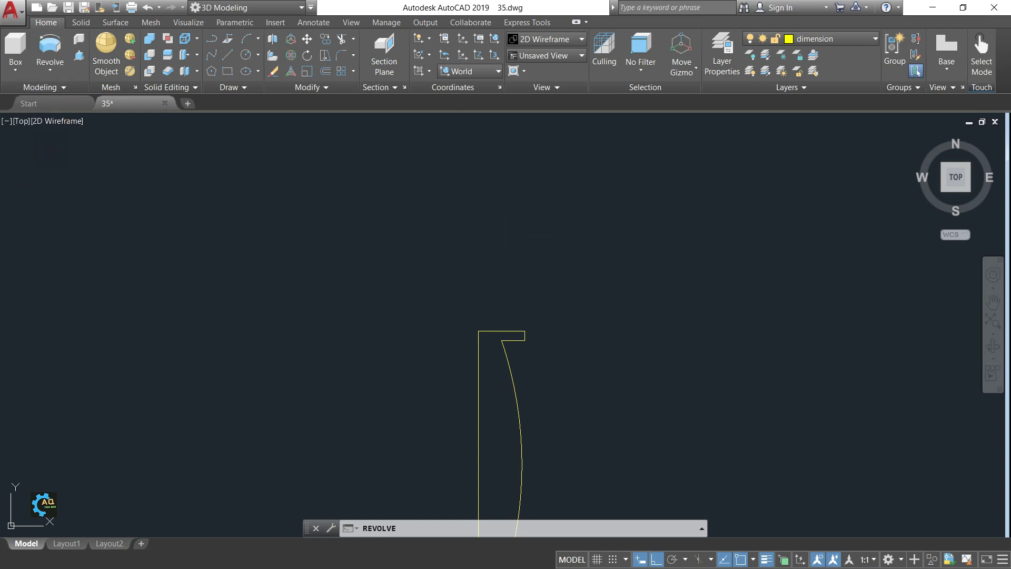
{"action": "middle_click_drag", "start_coordinate": [471, 298], "coordinate": [468, 131]}
{"action": "left_click", "coordinate": [511, 247]}
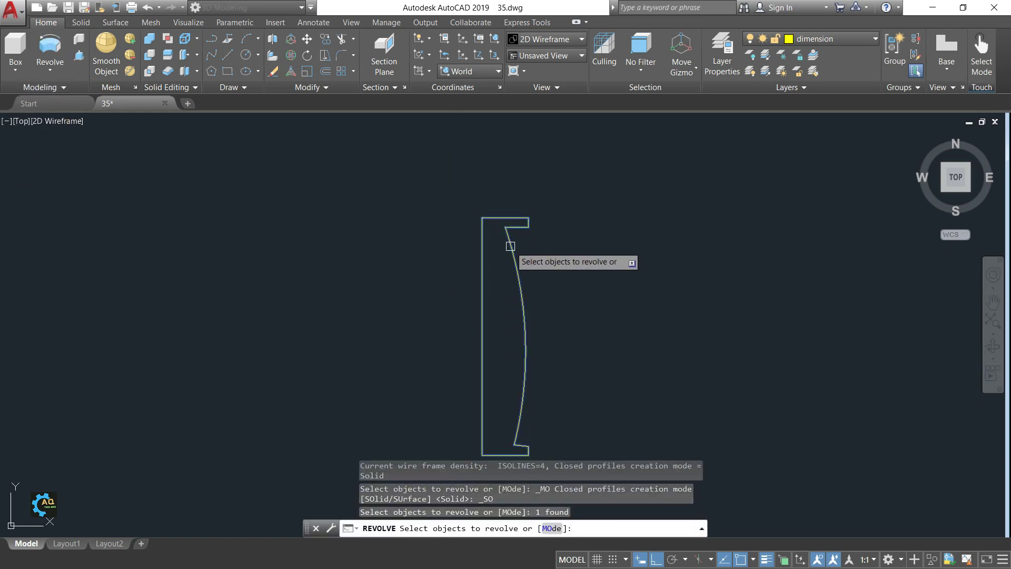
{"action": "key", "text": "Return"}
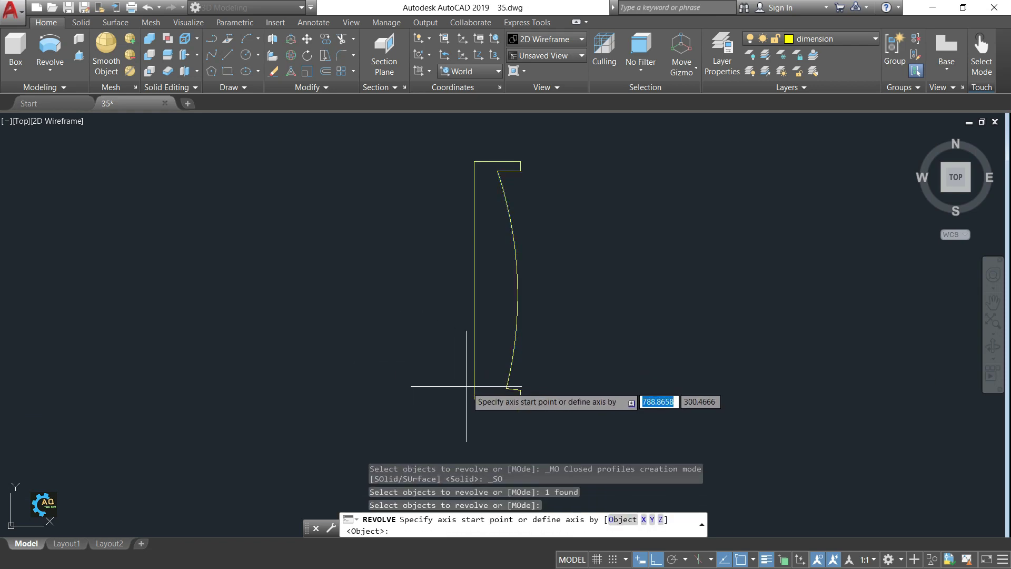
{"action": "left_click", "coordinate": [475, 399]}
{"action": "middle_click_drag", "start_coordinate": [442, 181], "coordinate": [445, 333]}
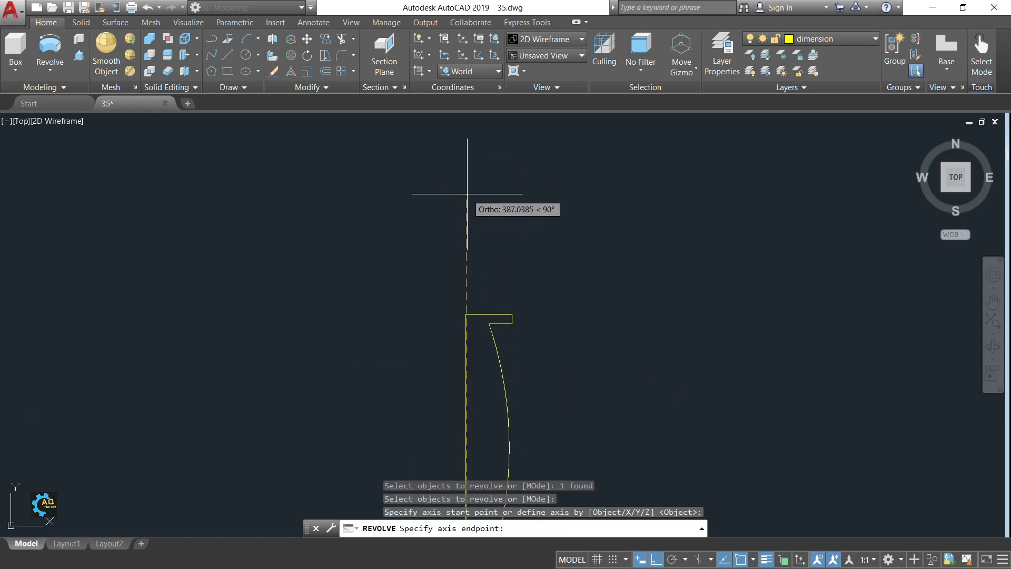
{"action": "left_click", "coordinate": [462, 190]}
{"action": "left_click", "coordinate": [342, 202]}
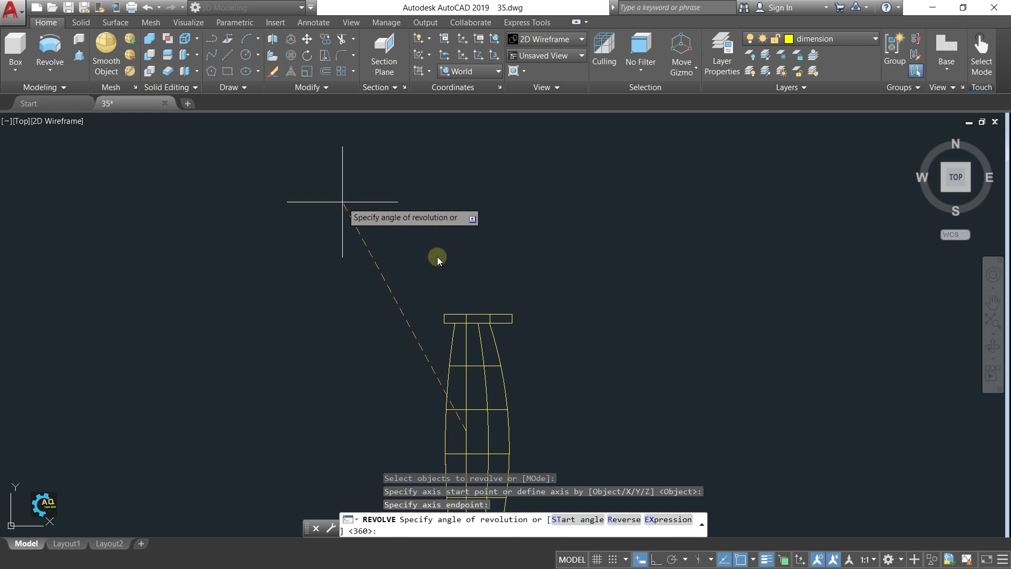
{"action": "middle_click_drag", "start_coordinate": [444, 257], "coordinate": [460, 178]}
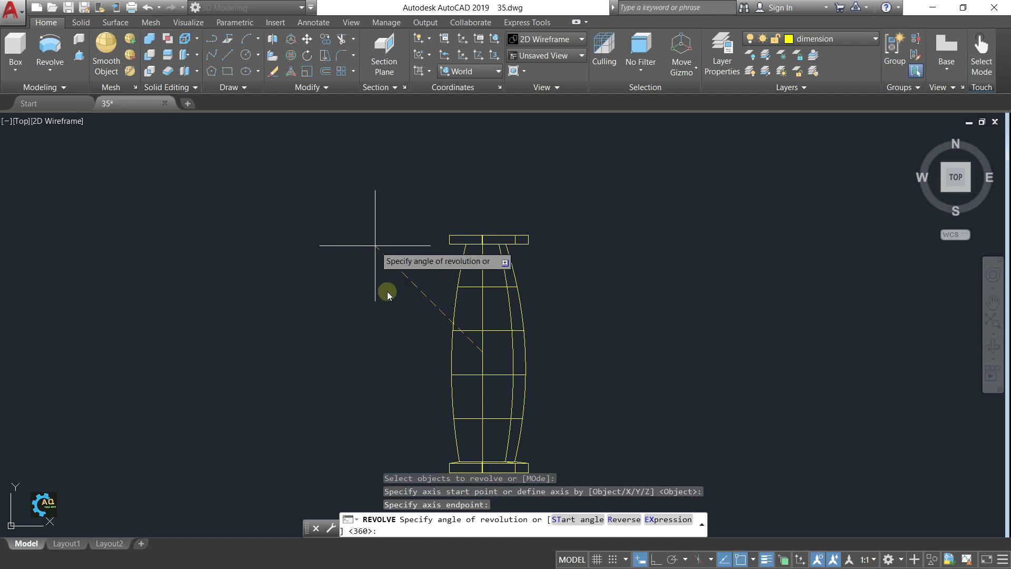
{"action": "middle_click_drag", "start_coordinate": [387, 291], "coordinate": [318, 310]}
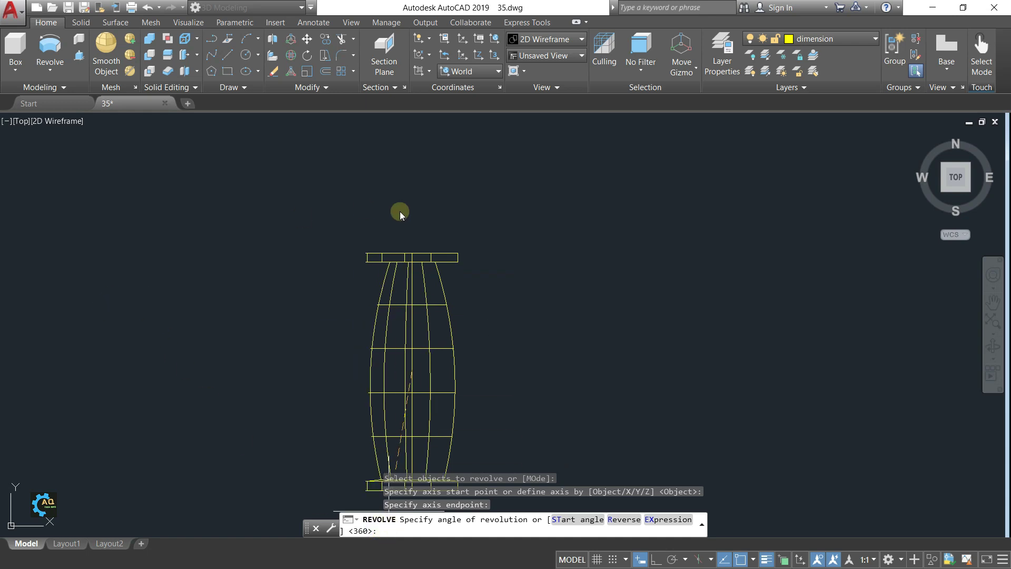
{"action": "key", "text": "Escape"}
{"action": "left_click", "coordinate": [50, 50]}
{"action": "left_click", "coordinate": [468, 332]}
{"action": "key", "text": "Return"}
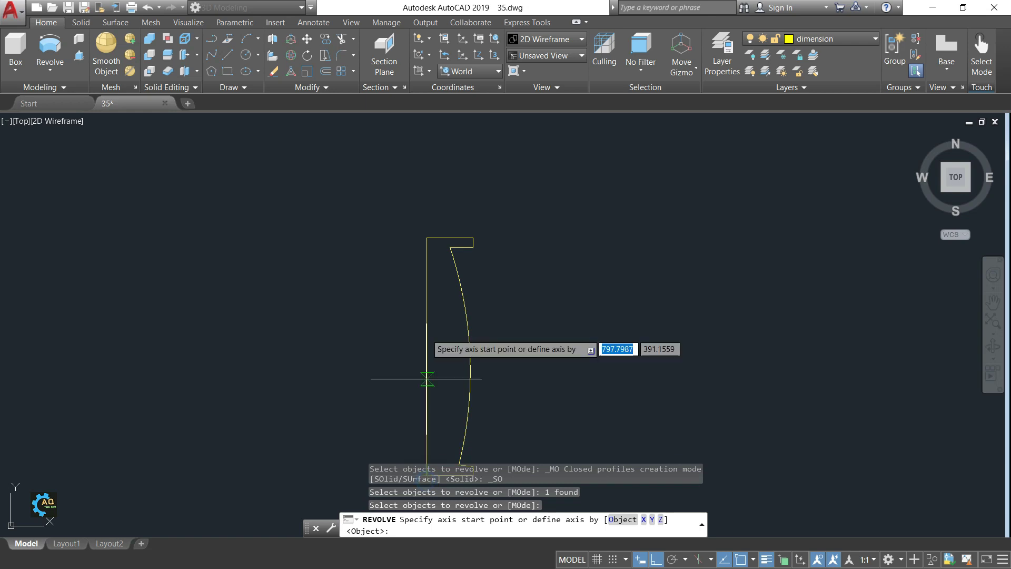
{"action": "left_click", "coordinate": [427, 238]}
{"action": "type", "text": "360"}
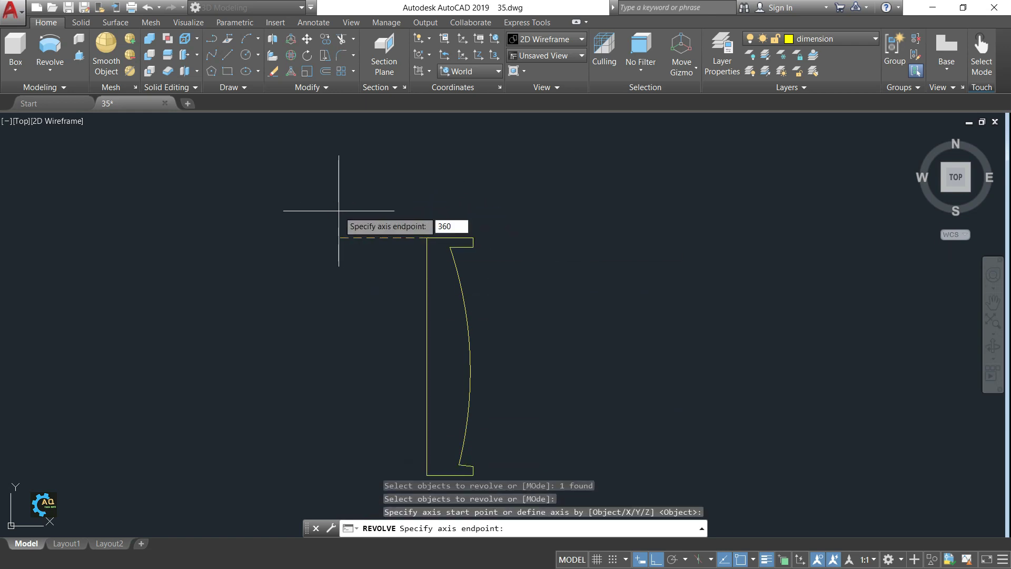
{"action": "key", "text": "Return"}
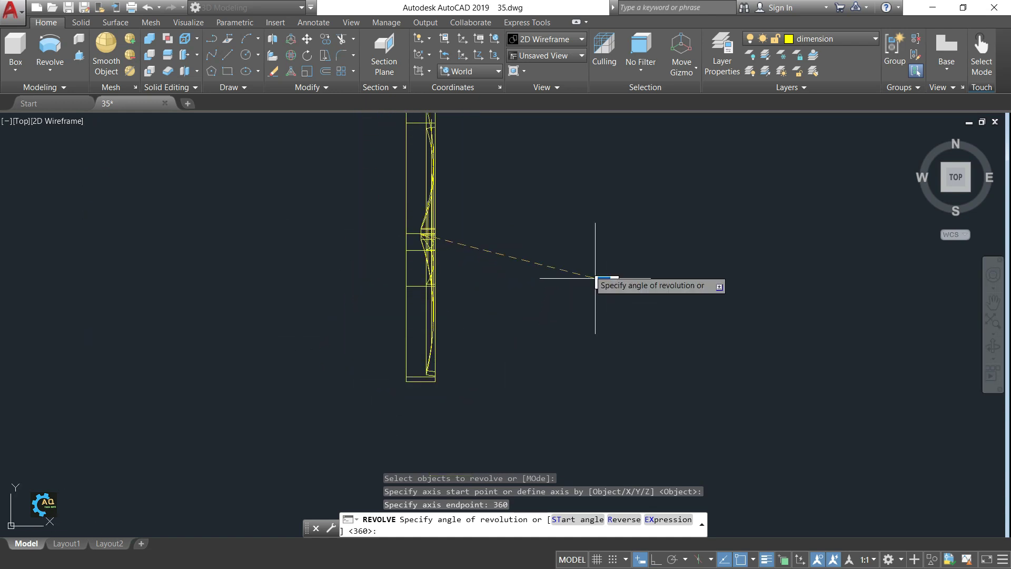
{"action": "key", "text": "Escape"}
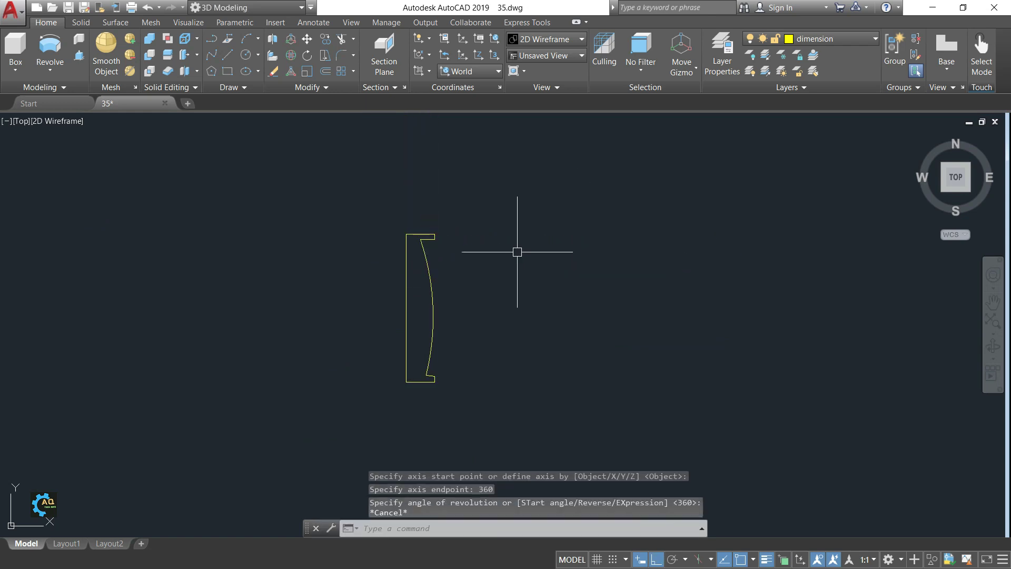
Revolve the profile 360° about an axis running up its bottom-left corner
{"action": "left_click", "coordinate": [408, 254]}
{"action": "key", "text": "Escape"}
{"action": "left_click", "coordinate": [70, 74]}
{"action": "left_click", "coordinate": [420, 381]}
{"action": "key", "text": "Return"}
{"action": "left_click", "coordinate": [407, 382]}
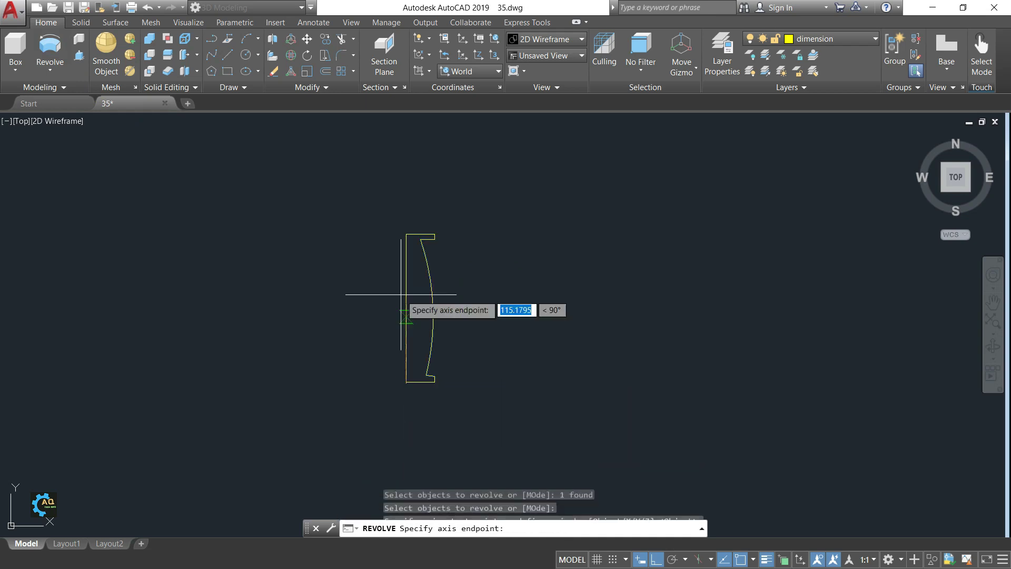
{"action": "left_click", "coordinate": [405, 163]}
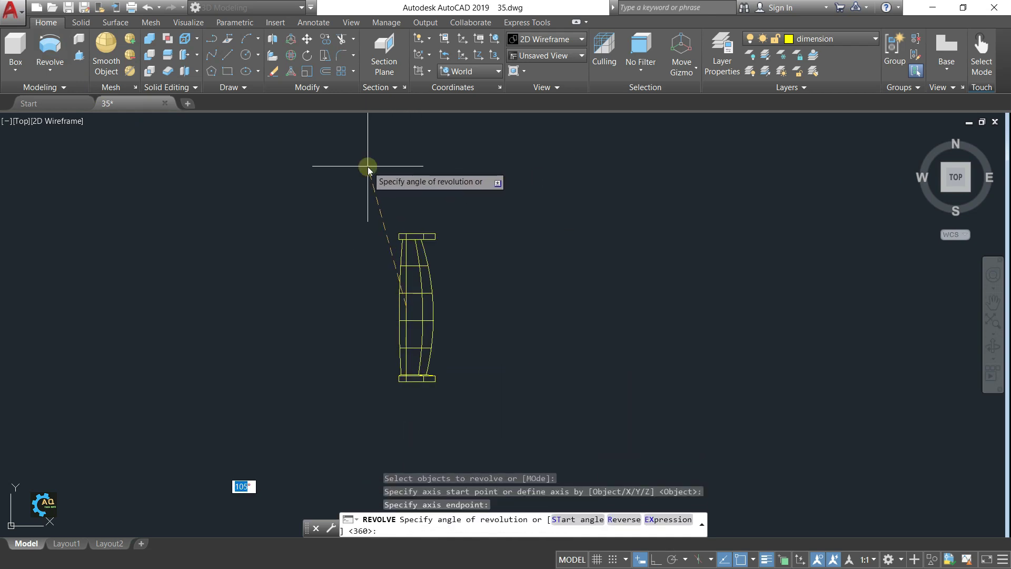
{"action": "key", "text": "Return"}
{"action": "scroll", "coordinate": [380, 275], "scroll_direction": "up", "scroll_amount": 1}
{"action": "scroll", "coordinate": [408, 271], "scroll_direction": "up", "scroll_amount": 2}
{"action": "scroll", "coordinate": [440, 266], "scroll_direction": "down", "scroll_amount": 4}
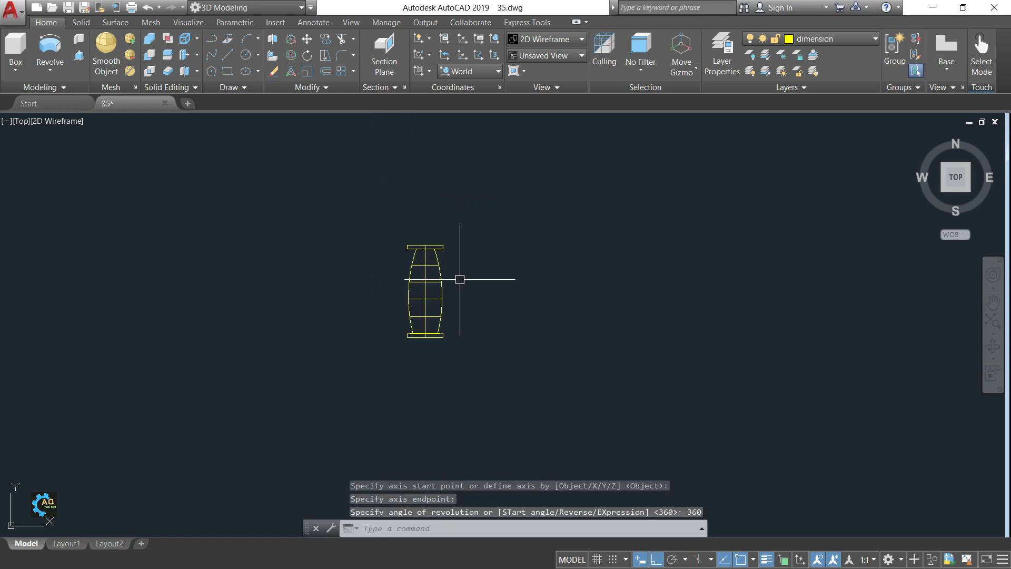
Switch the visual style to Shaded and bring the column into view
{"action": "left_click", "coordinate": [581, 39]}
{"action": "left_click", "coordinate": [382, 123]}
{"action": "scroll", "coordinate": [444, 258], "scroll_direction": "up", "scroll_amount": 5}
{"action": "scroll", "coordinate": [444, 258], "scroll_direction": "down", "scroll_amount": 5}
{"action": "scroll", "coordinate": [440, 269], "scroll_direction": "up", "scroll_amount": 4}
{"action": "scroll", "coordinate": [481, 445], "scroll_direction": "up", "scroll_amount": 4}
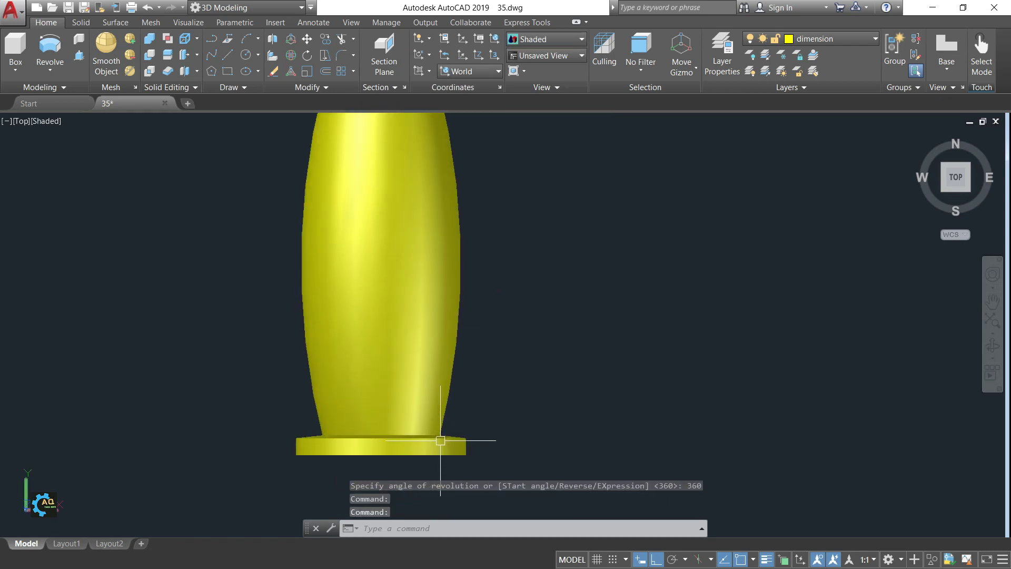
{"action": "scroll", "coordinate": [467, 384], "scroll_direction": "down", "scroll_amount": 3}
{"action": "middle_click_drag", "start_coordinate": [474, 338], "coordinate": [477, 334]}
{"action": "key", "text": "Escape"}
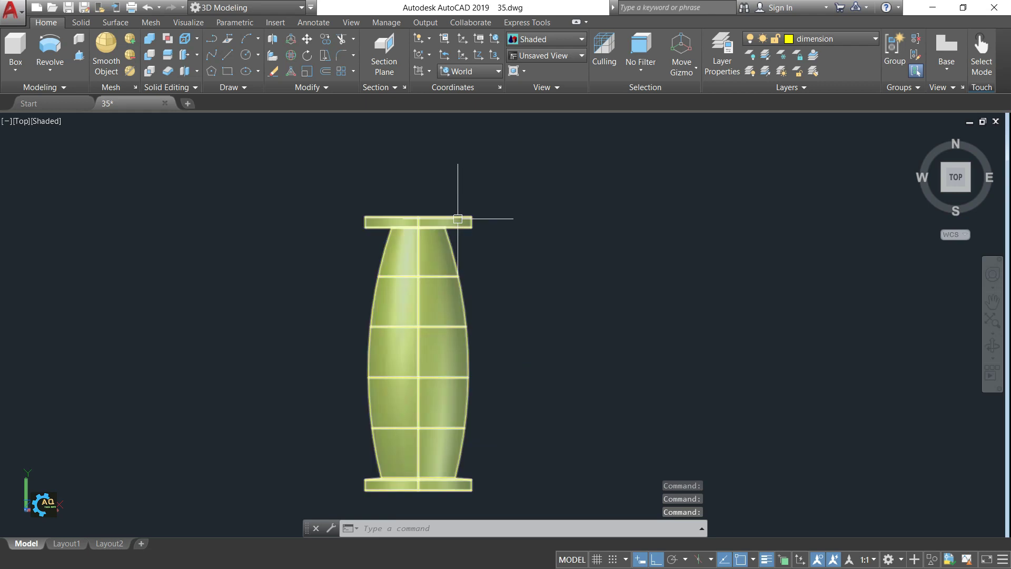
Inspect the column solid, undo the last action and turn off polar tracking
{"action": "scroll", "coordinate": [461, 220], "scroll_direction": "up", "scroll_amount": 3}
{"action": "scroll", "coordinate": [460, 221], "scroll_direction": "up", "scroll_amount": 3}
{"action": "scroll", "coordinate": [470, 232], "scroll_direction": "down", "scroll_amount": 2}
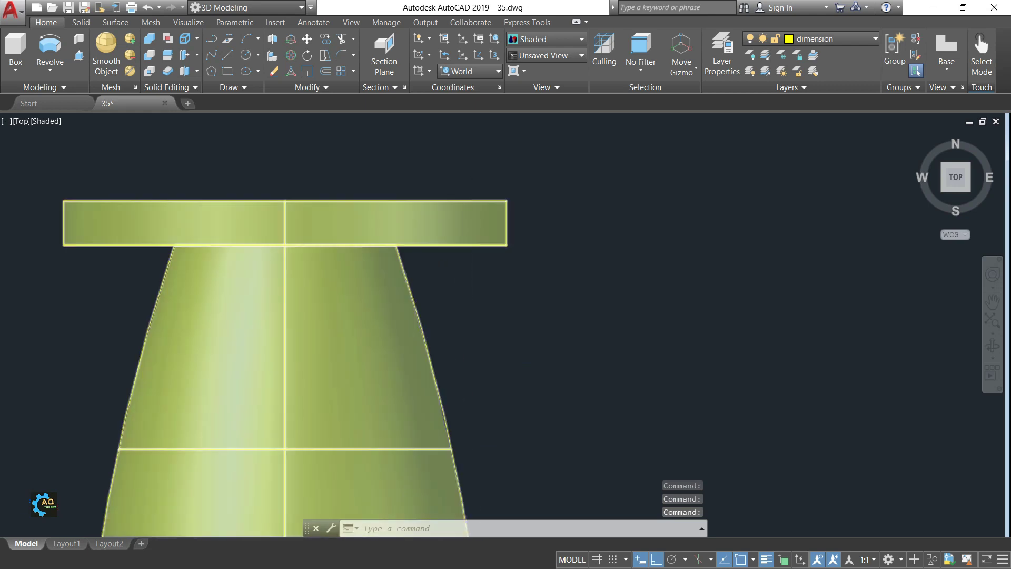
{"action": "scroll", "coordinate": [470, 242], "scroll_direction": "down", "scroll_amount": 2}
{"action": "left_click", "coordinate": [469, 232]}
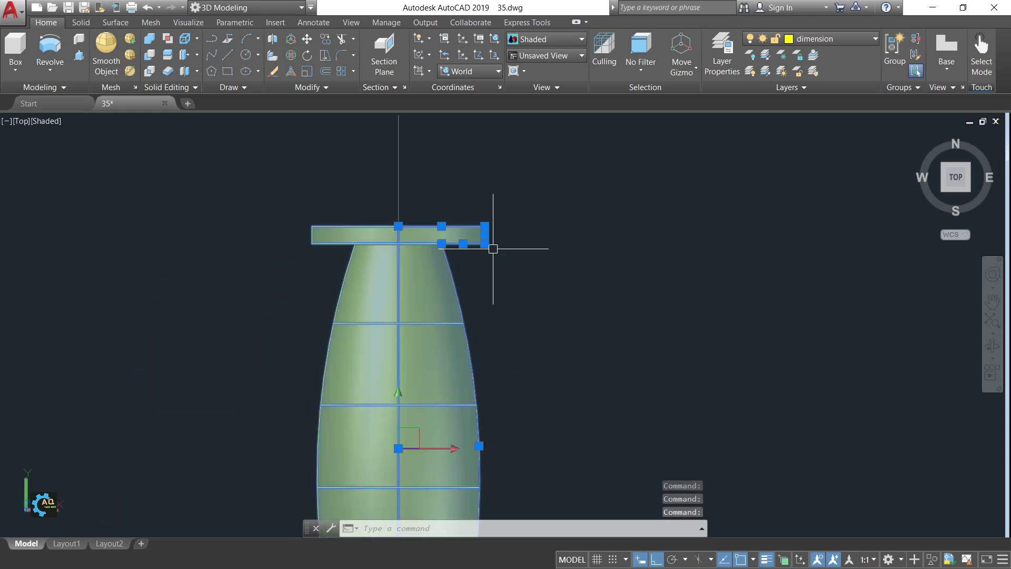
{"action": "key", "text": "Escape"}
{"action": "scroll", "coordinate": [464, 227], "scroll_direction": "down", "scroll_amount": 3}
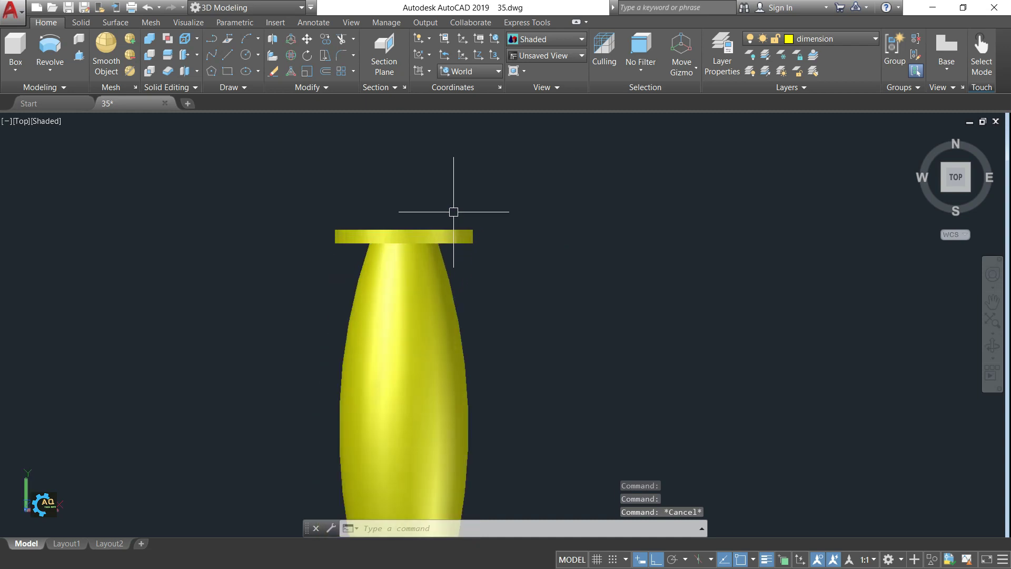
{"action": "key", "text": "ctrl+z"}
{"action": "key", "text": "F10"}
Fillet the top disc's two edges with radius 2
{"action": "middle_click_drag", "start_coordinate": [486, 204], "coordinate": [494, 226]}
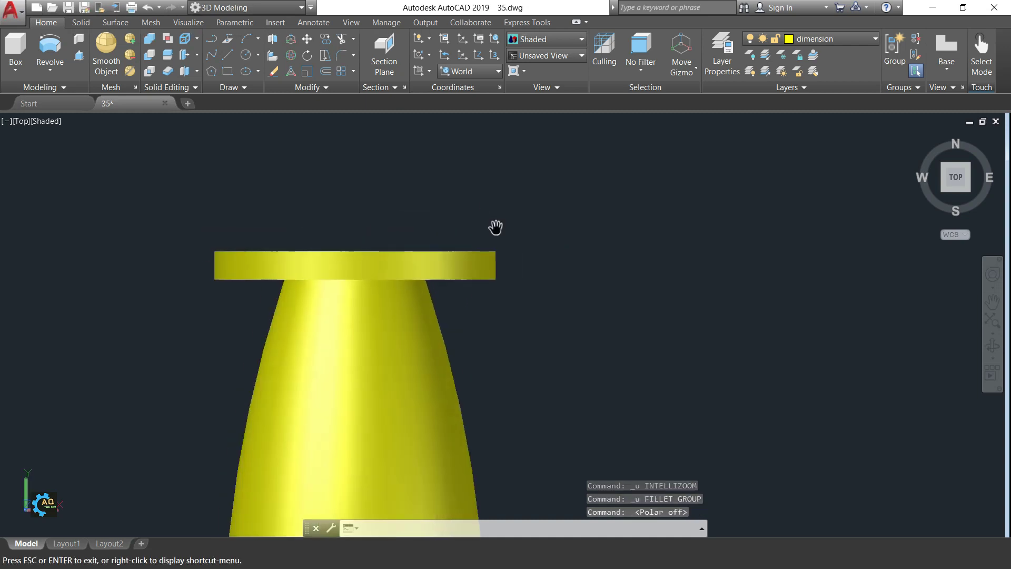
{"action": "left_click", "coordinate": [340, 56]}
{"action": "left_click", "coordinate": [490, 279]}
{"action": "type", "text": "2"}
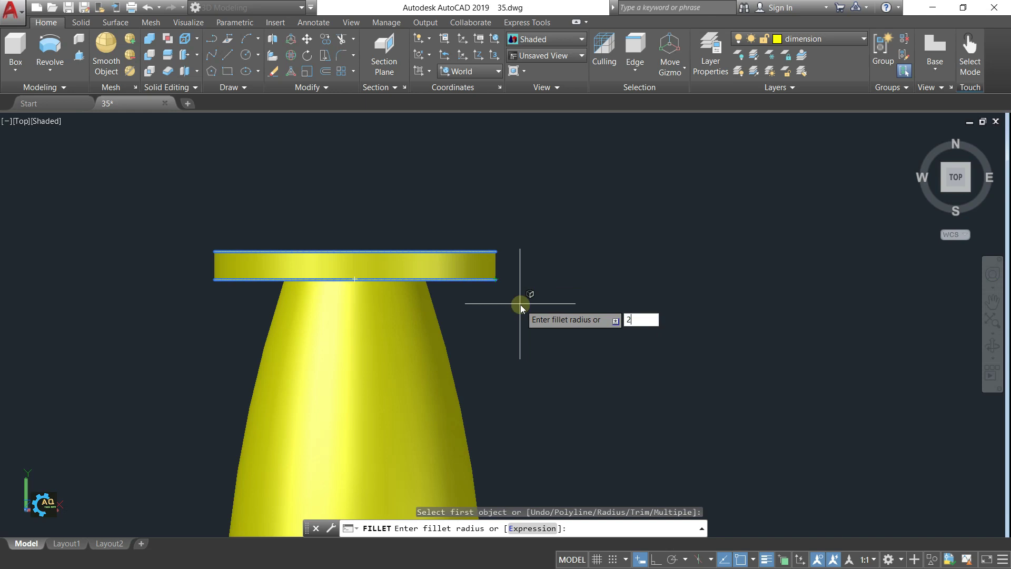
{"action": "key", "text": "Return"}
{"action": "left_click", "coordinate": [493, 252]}
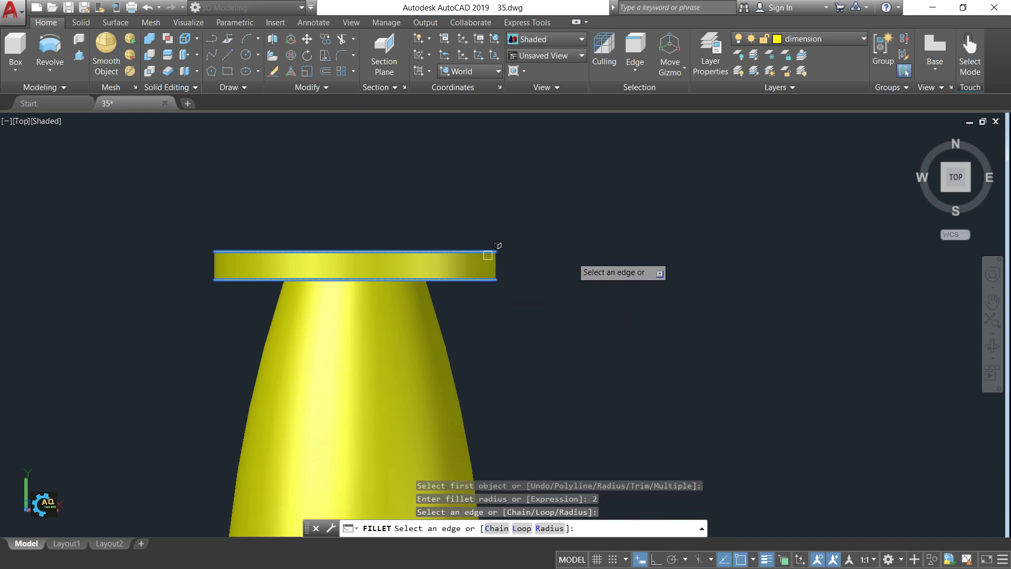
{"action": "key", "text": "Return"}
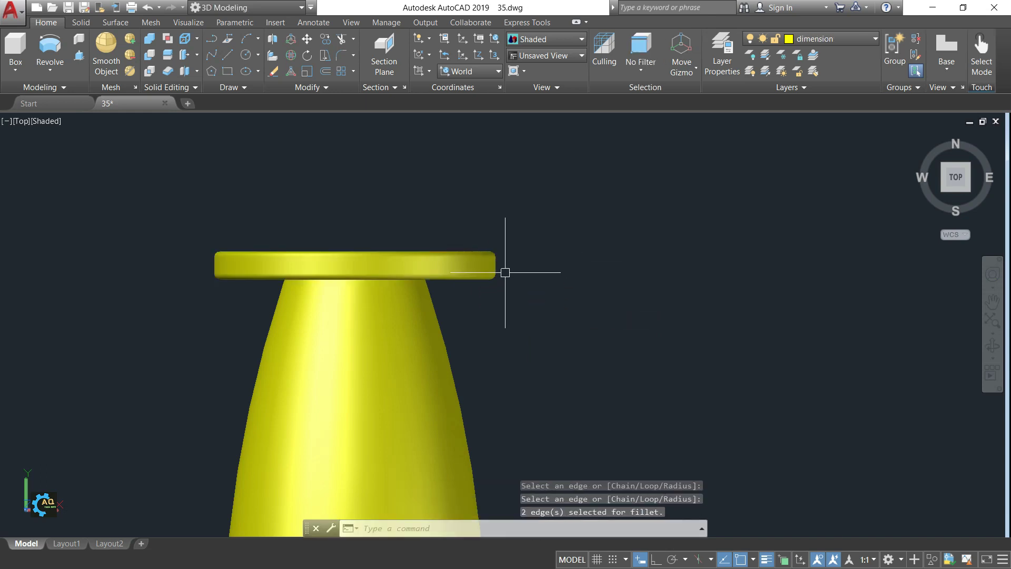
Fillet the base disc's upper and lower edges with radius 3
{"action": "scroll", "coordinate": [504, 266], "scroll_direction": "up", "scroll_amount": 2}
{"action": "scroll", "coordinate": [503, 266], "scroll_direction": "up", "scroll_amount": 4}
{"action": "scroll", "coordinate": [480, 248], "scroll_direction": "down", "scroll_amount": 3}
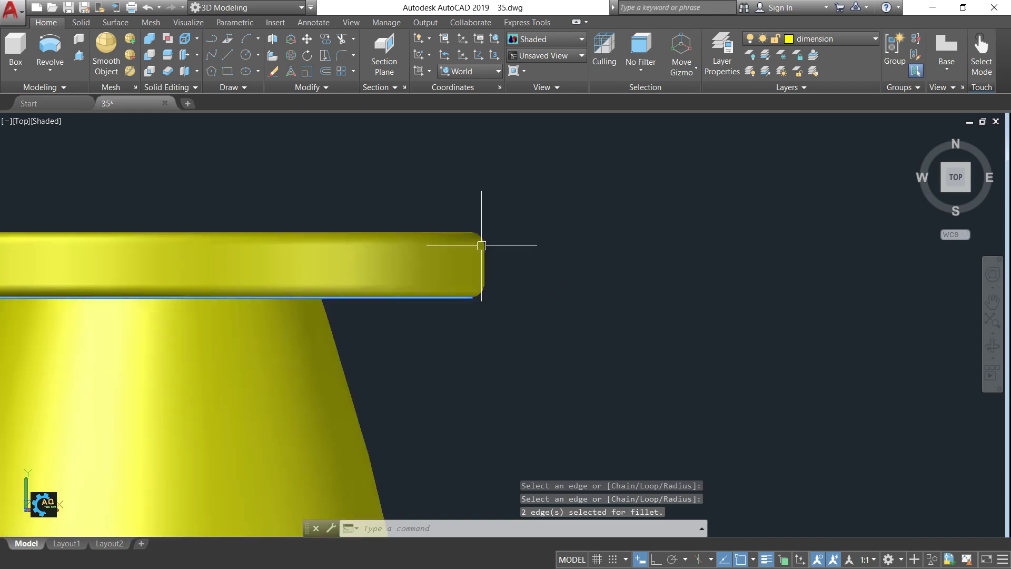
{"action": "scroll", "coordinate": [469, 271], "scroll_direction": "down", "scroll_amount": 4}
{"action": "scroll", "coordinate": [474, 317], "scroll_direction": "down", "scroll_amount": 2}
{"action": "middle_click_drag", "start_coordinate": [477, 339], "coordinate": [476, 156]}
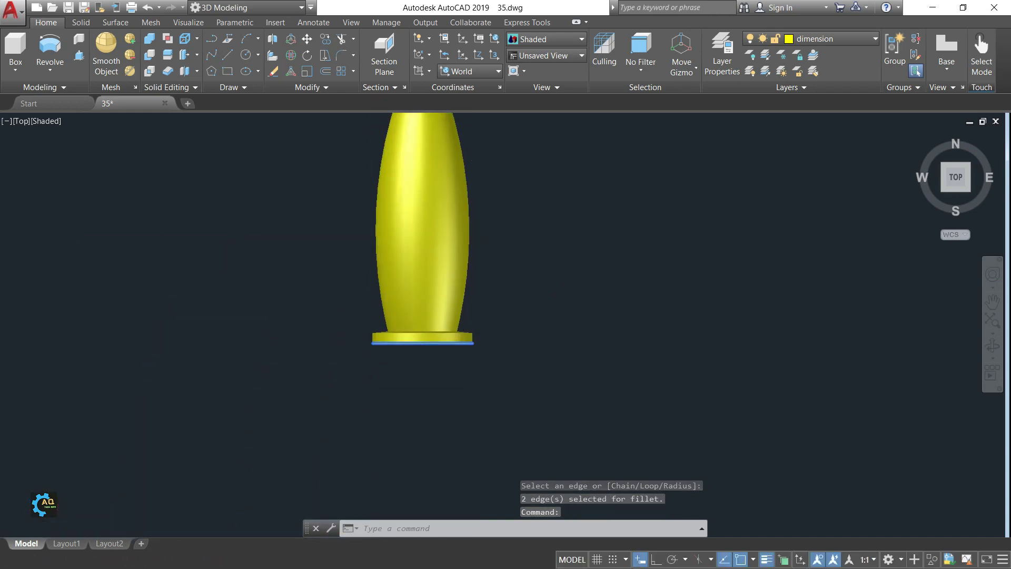
{"action": "scroll", "coordinate": [462, 345], "scroll_direction": "up", "scroll_amount": 4}
{"action": "scroll", "coordinate": [463, 316], "scroll_direction": "up", "scroll_amount": 3}
{"action": "scroll", "coordinate": [528, 241], "scroll_direction": "up", "scroll_amount": 2}
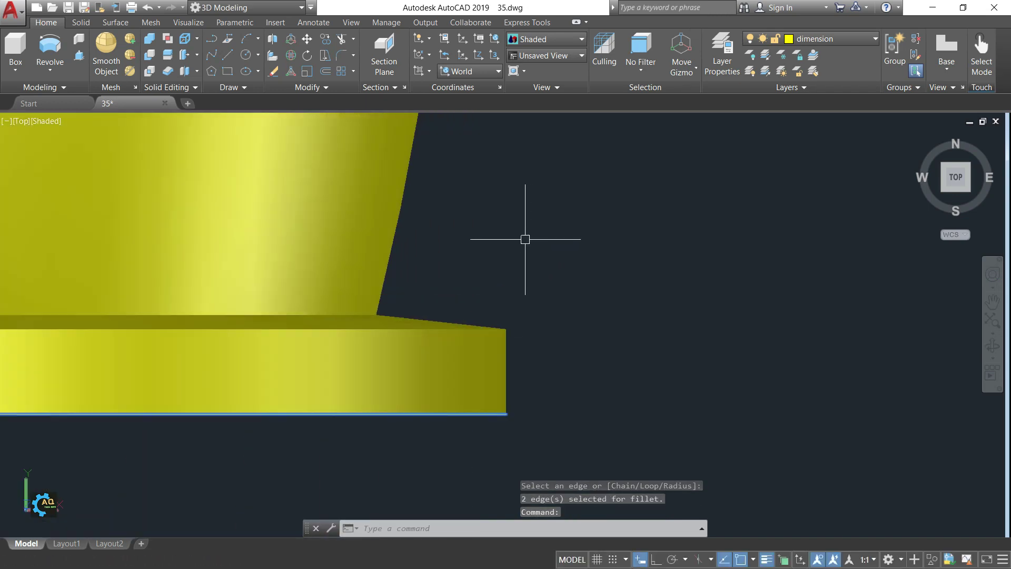
{"action": "left_click", "coordinate": [340, 56]}
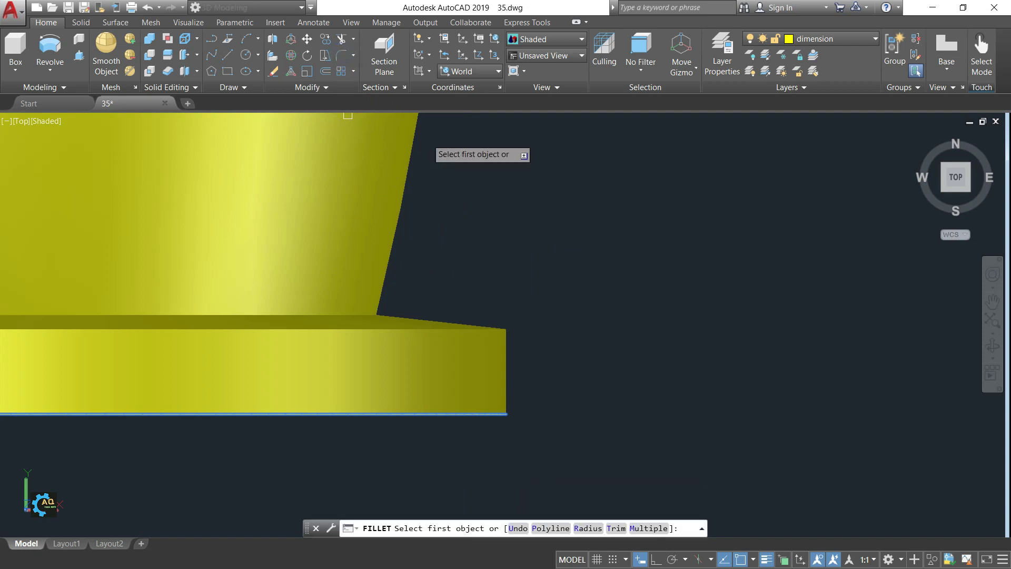
{"action": "left_click", "coordinate": [495, 327]}
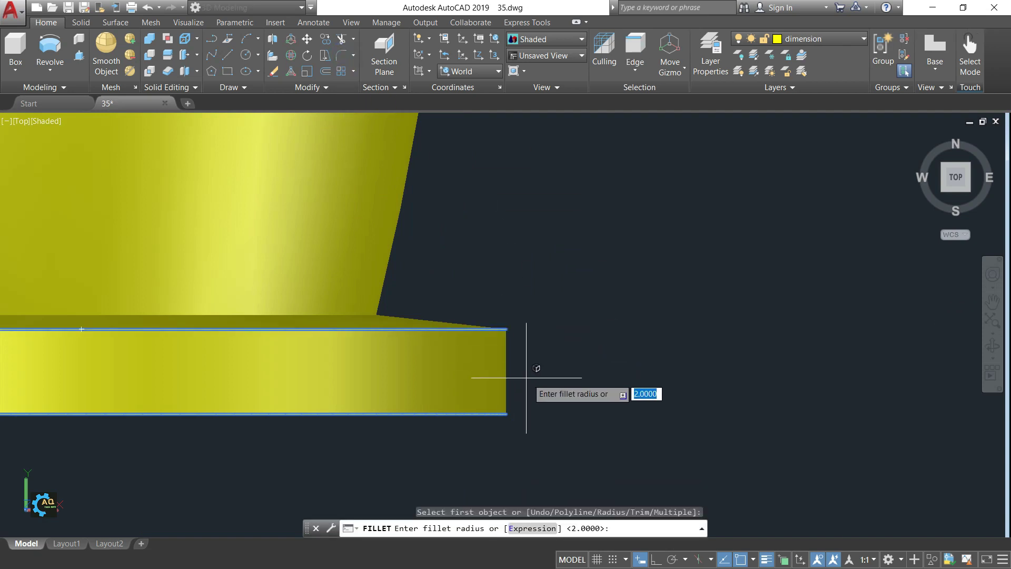
{"action": "type", "text": "3"}
{"action": "key", "text": "Return"}
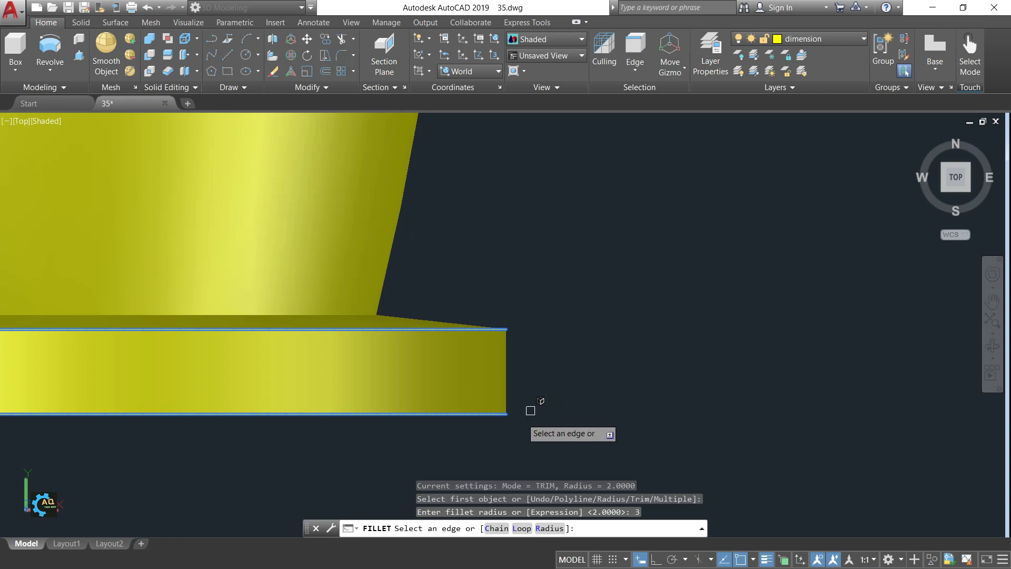
{"action": "left_click", "coordinate": [490, 412]}
{"action": "scroll", "coordinate": [576, 345], "scroll_direction": "down", "scroll_amount": 4}
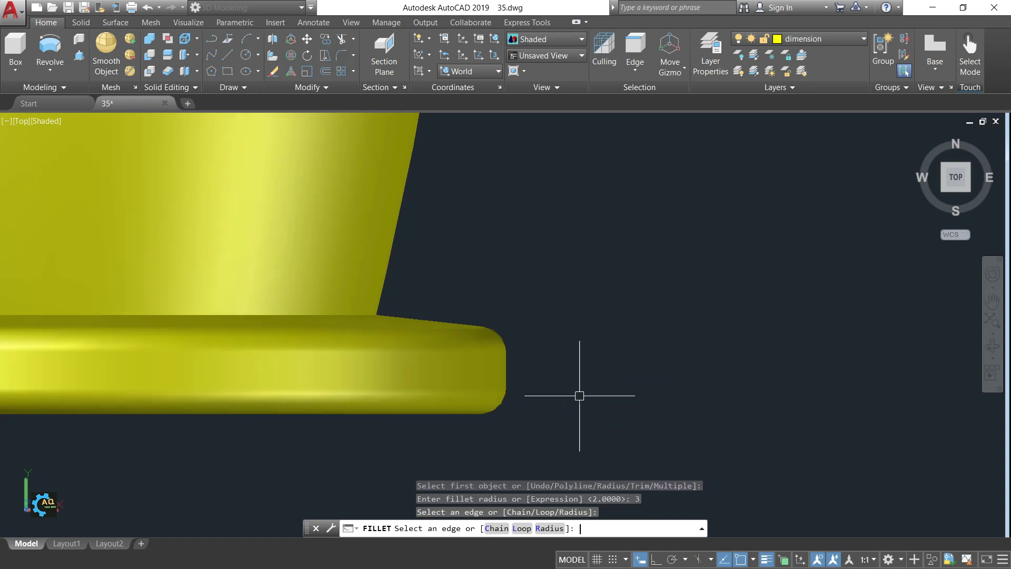
{"action": "key", "text": "Return"}
Zoom back out and clear any pending command
{"action": "scroll", "coordinate": [304, 345], "scroll_direction": "down", "scroll_amount": 5}
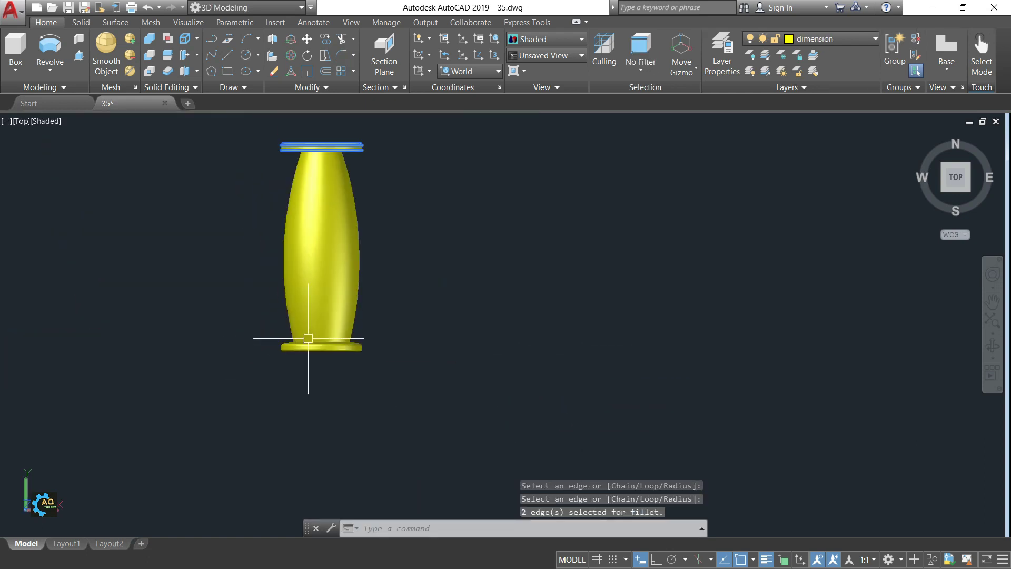
{"action": "scroll", "coordinate": [327, 287], "scroll_direction": "down", "scroll_amount": 3}
{"action": "scroll", "coordinate": [329, 235], "scroll_direction": "up", "scroll_amount": 3}
{"action": "key", "text": "Escape"}
{"action": "scroll", "coordinate": [330, 235], "scroll_direction": "up", "scroll_amount": 3}
{"action": "key", "text": "Escape"}
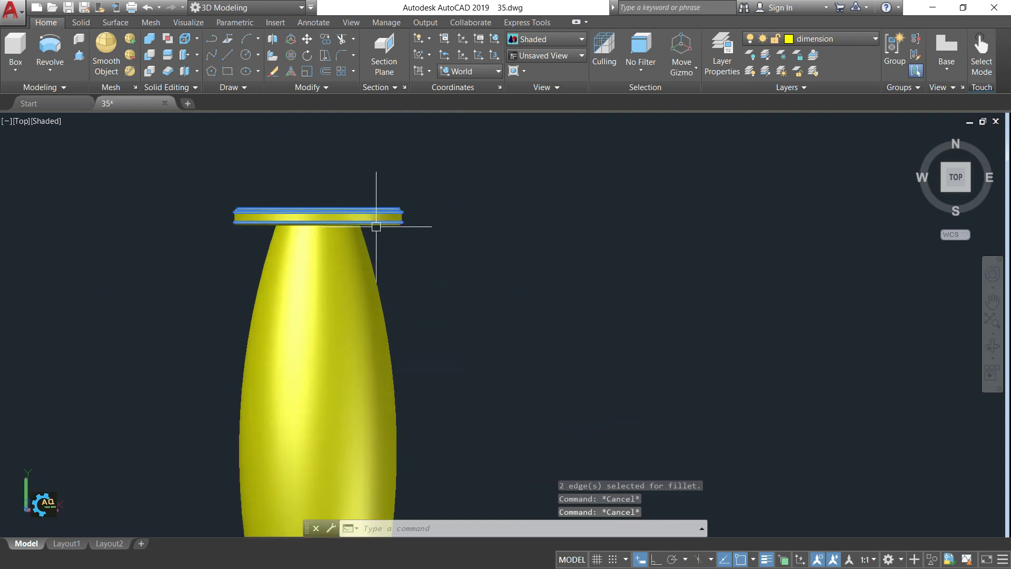
Orbit to look down on the top disc and align the UCS to it via Object
{"action": "mouse_move", "coordinate": [404, 268]}
{"action": "middle_mouse_down", "text": "shift"}
{"action": "mouse_move", "coordinate": [450, 272]}
{"action": "mouse_move", "coordinate": [440, 283]}
{"action": "mouse_move", "coordinate": [496, 237]}
{"action": "mouse_move", "coordinate": [501, 140]}
{"action": "mouse_move", "coordinate": [530, 106]}
{"action": "middle_mouse_up", "text": "shift"}
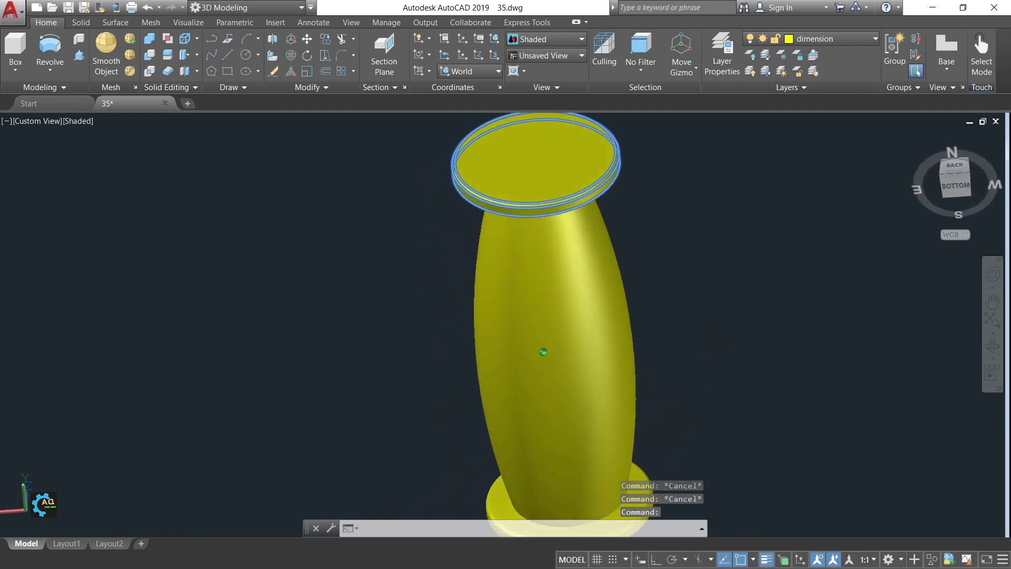
{"action": "scroll", "coordinate": [527, 222], "scroll_direction": "down", "scroll_amount": 2}
{"action": "scroll", "coordinate": [527, 222], "scroll_direction": "up", "scroll_amount": 1}
{"action": "mouse_move", "coordinate": [643, 170]}
{"action": "middle_mouse_down", "text": "shift"}
{"action": "mouse_move", "coordinate": [627, 219]}
{"action": "mouse_move", "coordinate": [537, 276]}
{"action": "mouse_move", "coordinate": [580, 247]}
{"action": "mouse_move", "coordinate": [630, 300]}
{"action": "mouse_move", "coordinate": [630, 280]}
{"action": "mouse_move", "coordinate": [614, 327]}
{"action": "mouse_move", "coordinate": [535, 287]}
{"action": "mouse_move", "coordinate": [516, 337]}
{"action": "middle_mouse_up", "text": "shift"}
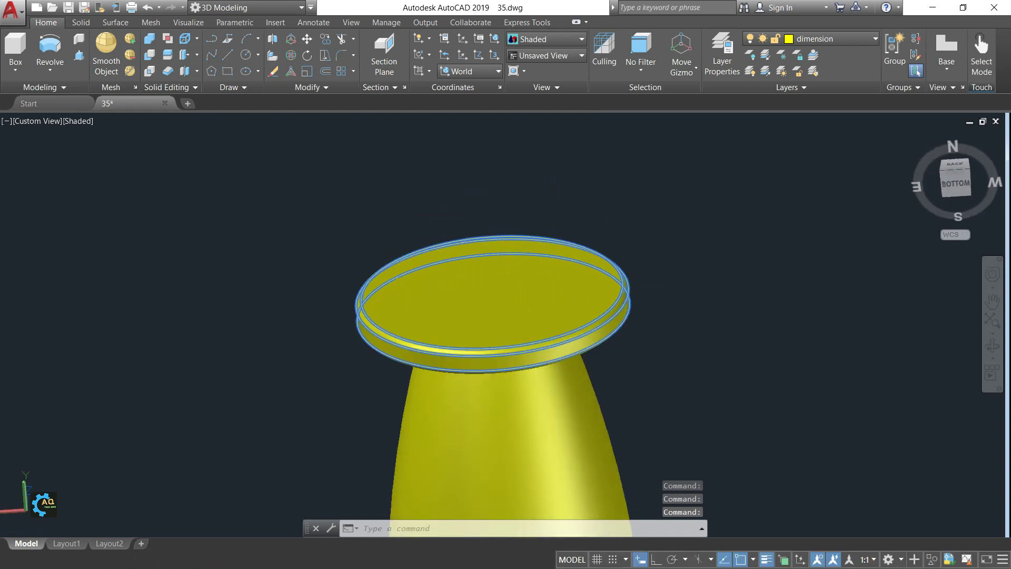
{"action": "scroll", "coordinate": [474, 332], "scroll_direction": "up", "scroll_amount": 2}
{"action": "mouse_move", "coordinate": [529, 251]}
{"action": "middle_mouse_down", "text": "shift"}
{"action": "mouse_move", "coordinate": [533, 273]}
{"action": "mouse_move", "coordinate": [461, 149]}
{"action": "middle_mouse_up", "text": "shift"}
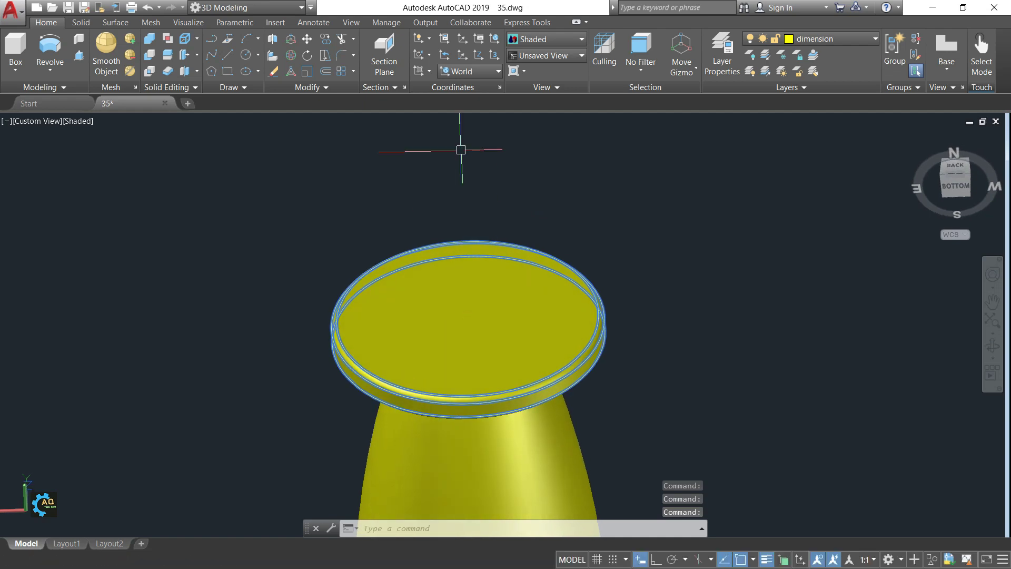
{"action": "left_click", "coordinate": [430, 72]}
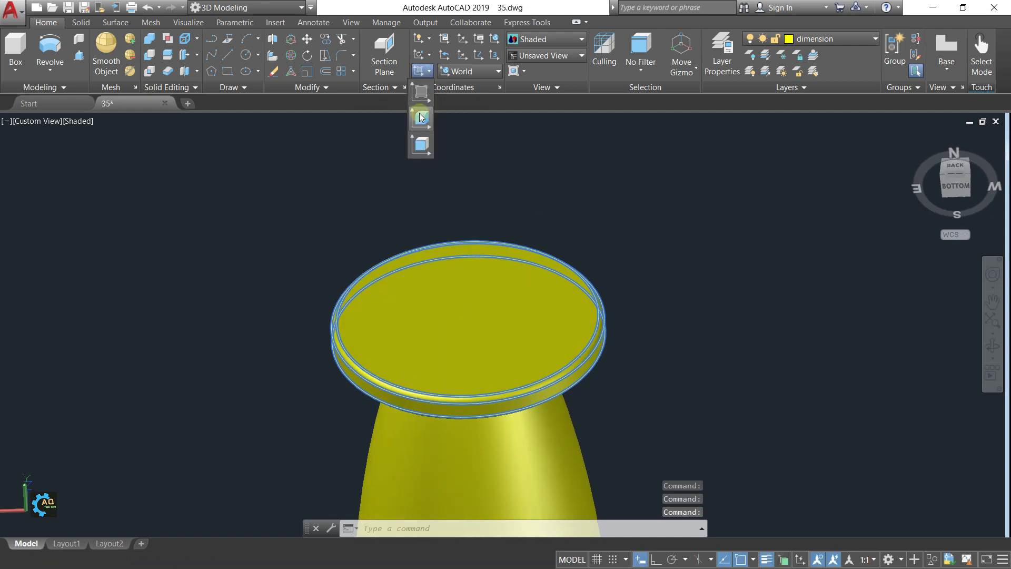
{"action": "left_click", "coordinate": [421, 117]}
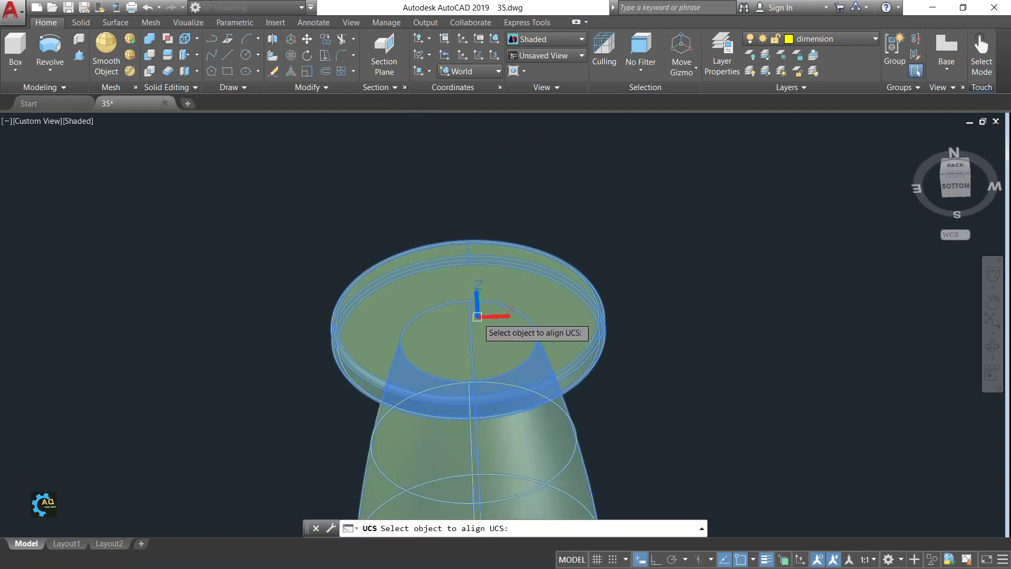
{"action": "left_click", "coordinate": [477, 317]}
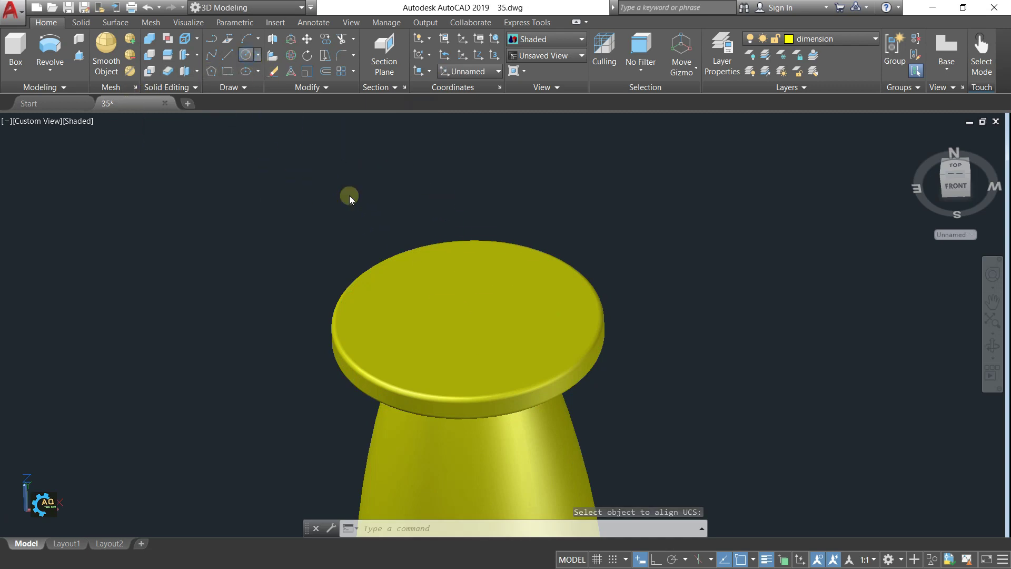
{"action": "left_click", "coordinate": [468, 323]}
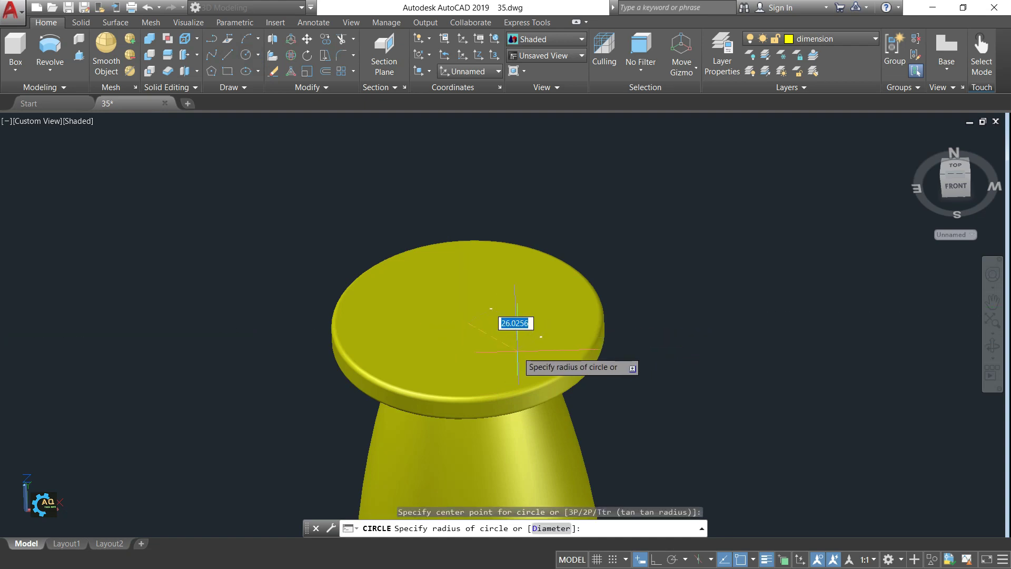
{"action": "key", "text": "Escape"}
On layer Hatch, draw a 50-diameter circle centred on the top disc's face
{"action": "left_click", "coordinate": [845, 40]}
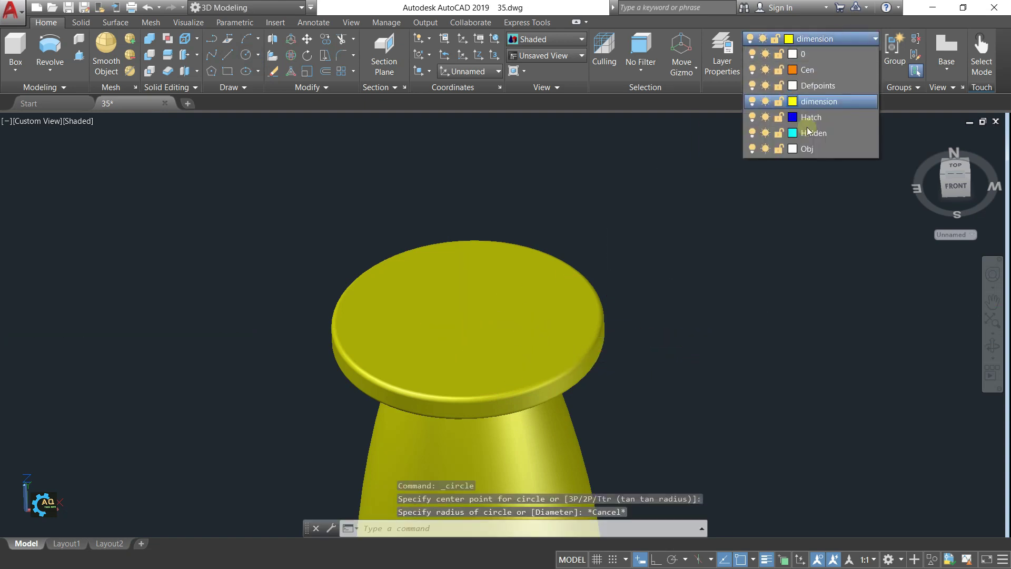
{"action": "left_click", "coordinate": [812, 117]}
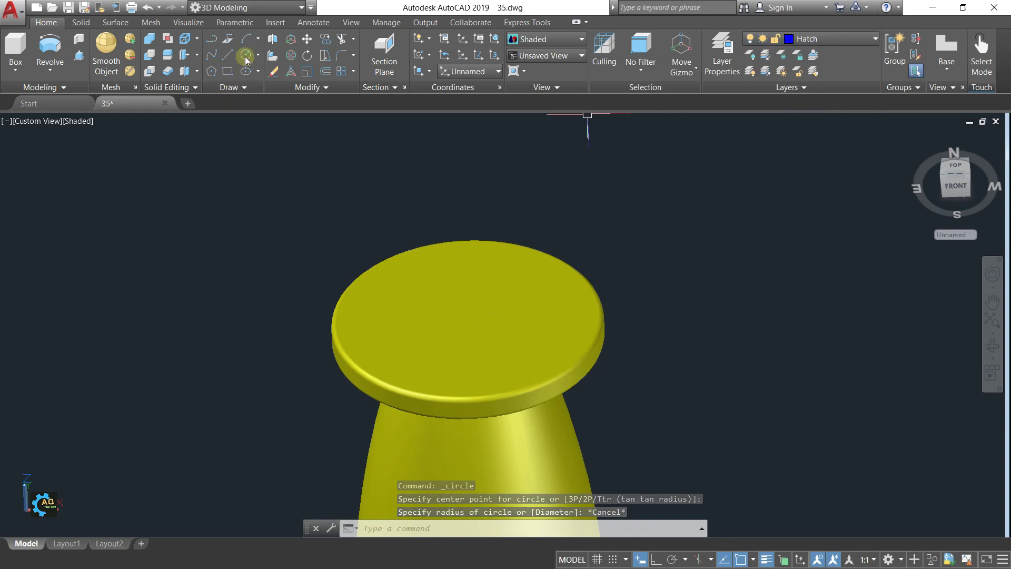
{"action": "left_click", "coordinate": [246, 56]}
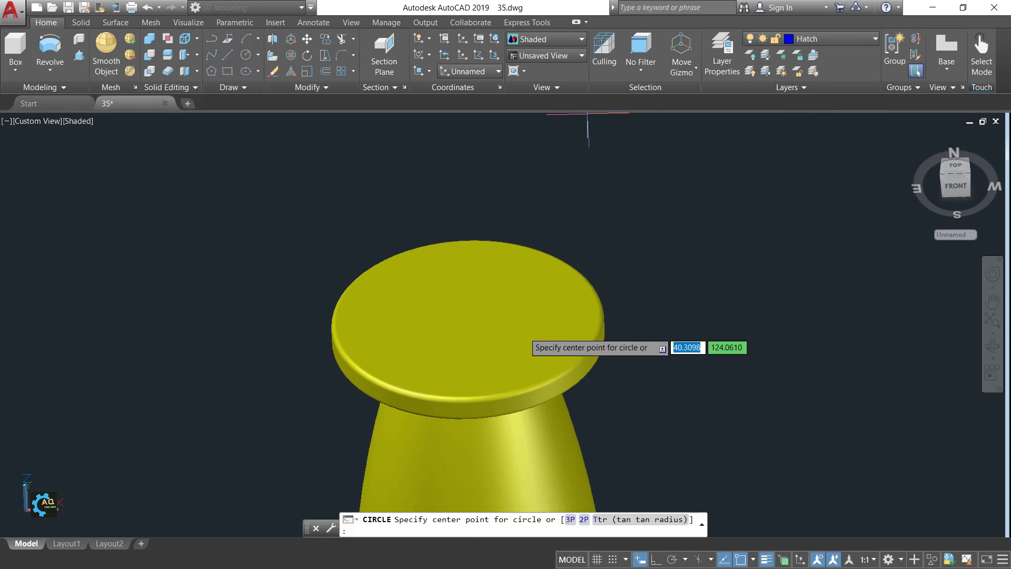
{"action": "left_click", "coordinate": [467, 322]}
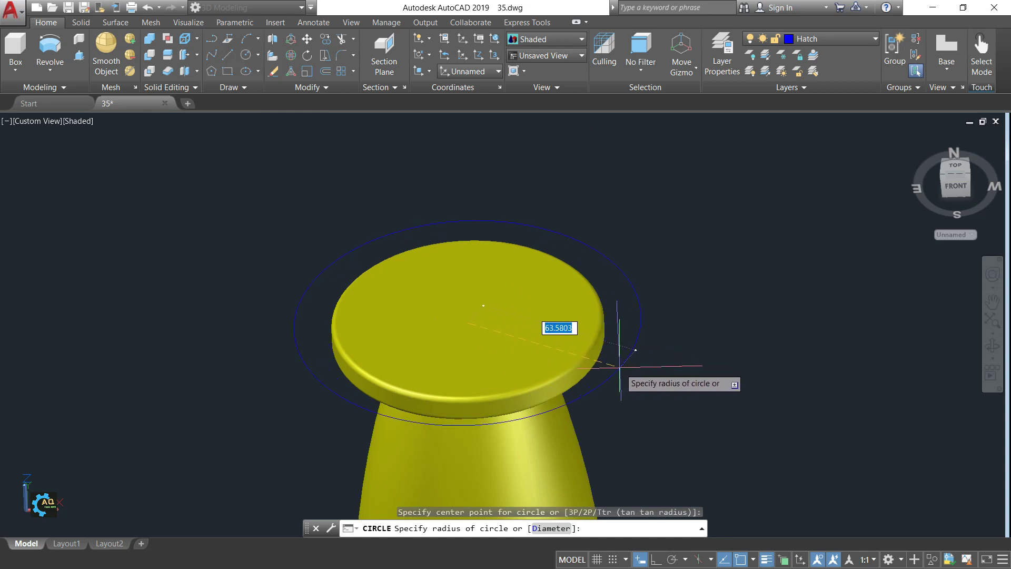
{"action": "type", "text": "d"}
{"action": "key", "text": "Return"}
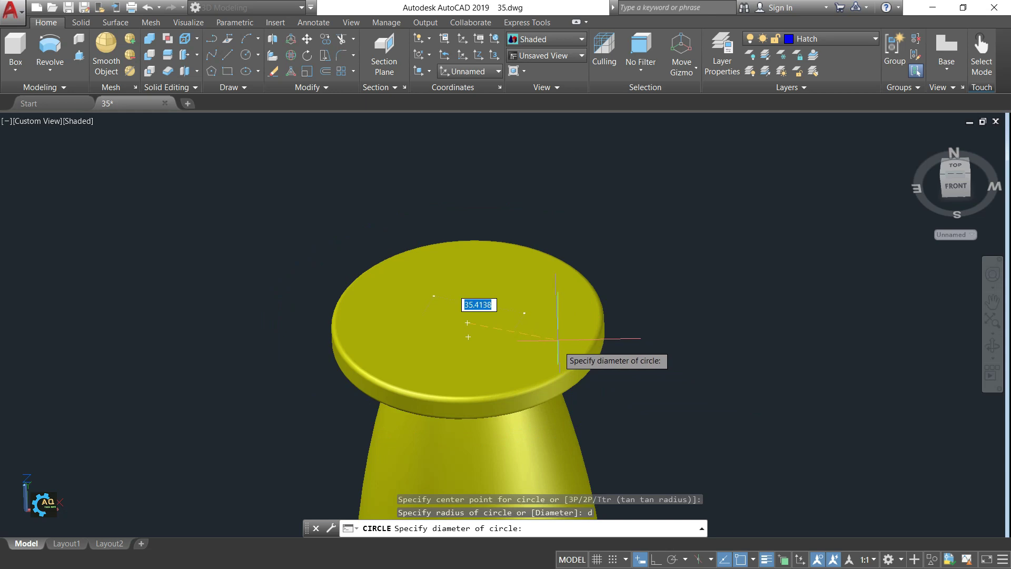
{"action": "type", "text": "50"}
{"action": "key", "text": "Return"}
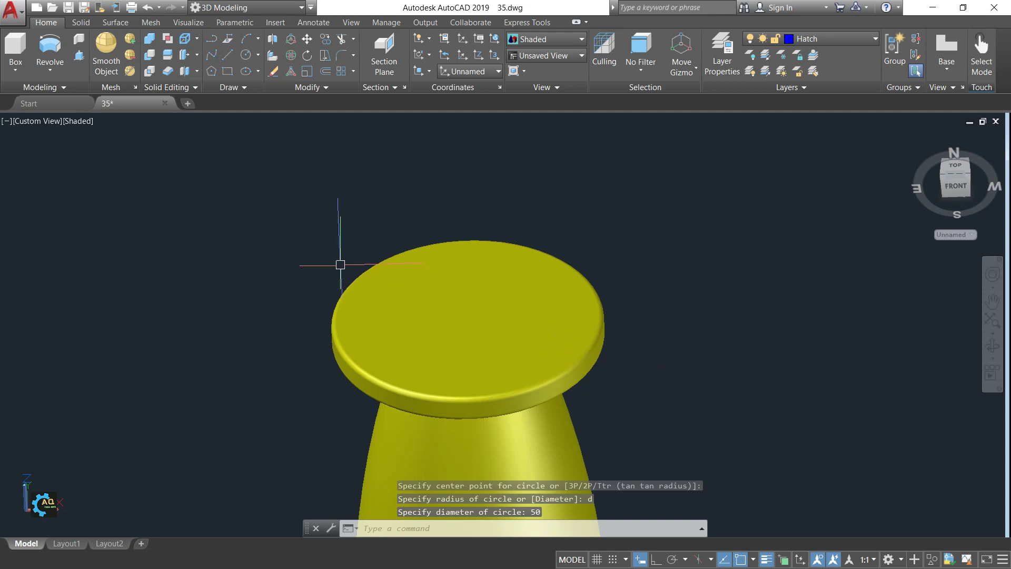
{"action": "type", "text": "m"}
{"action": "key", "text": "Return"}
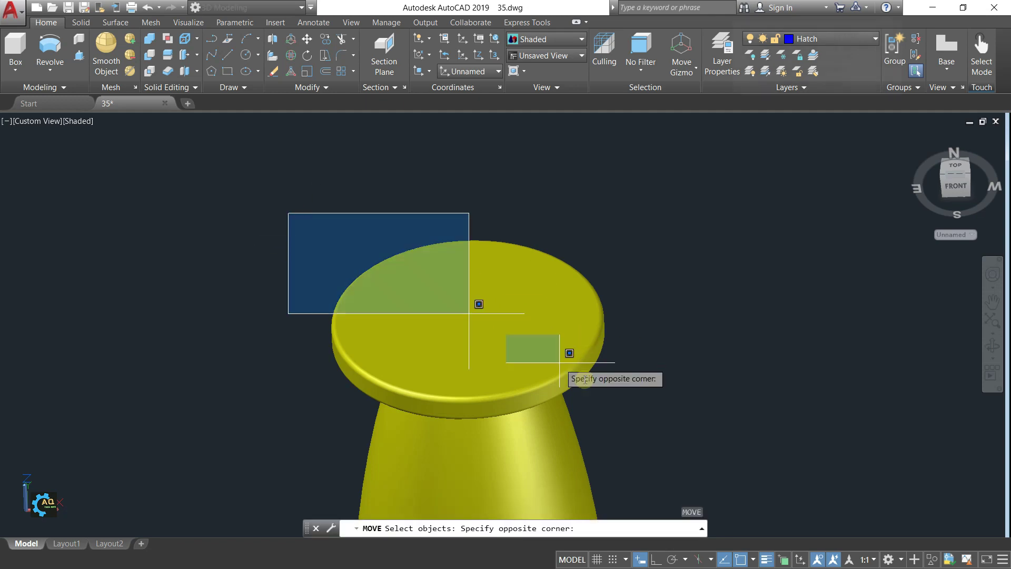
Window-select the 50-unit circle and start moving it, then cancel the move
{"action": "left_click", "coordinate": [287, 213]}
{"action": "left_click", "coordinate": [674, 406]}
{"action": "key", "text": "Return"}
{"action": "left_click", "coordinate": [704, 379]}
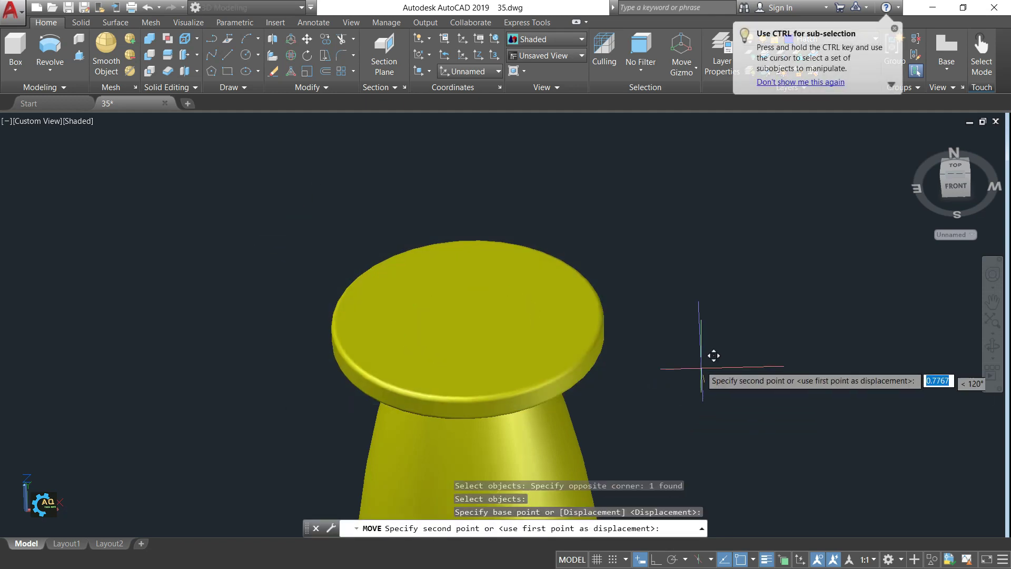
{"action": "scroll", "coordinate": [711, 329], "scroll_direction": "down", "scroll_amount": 2}
{"action": "key", "text": "Escape"}
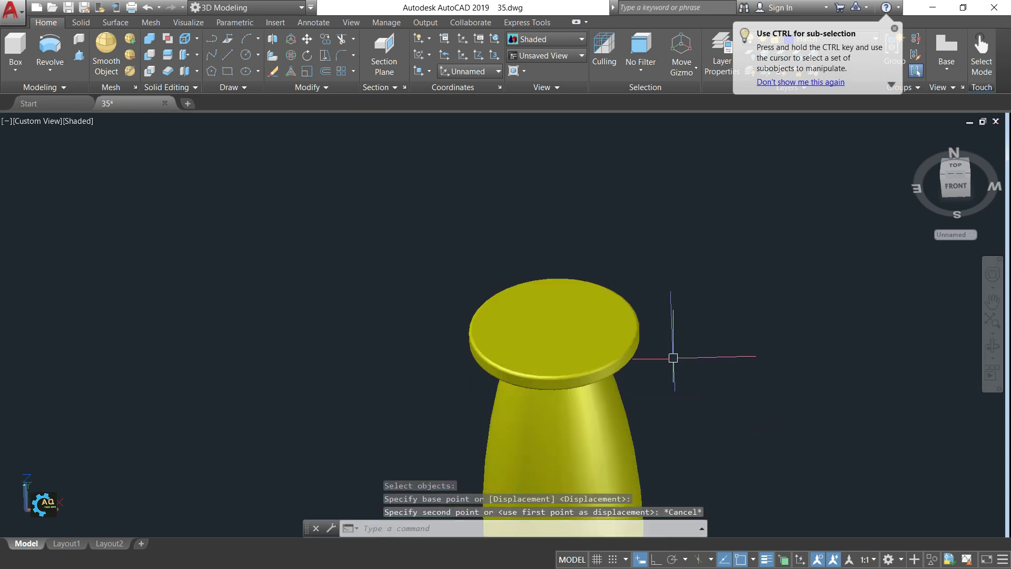
{"action": "scroll", "coordinate": [673, 357], "scroll_direction": "down", "scroll_amount": 4}
Orbit the model and switch to a straight front view of the column
{"action": "middle_click_drag", "start_coordinate": [677, 375], "coordinate": [686, 303], "text": "shift"}
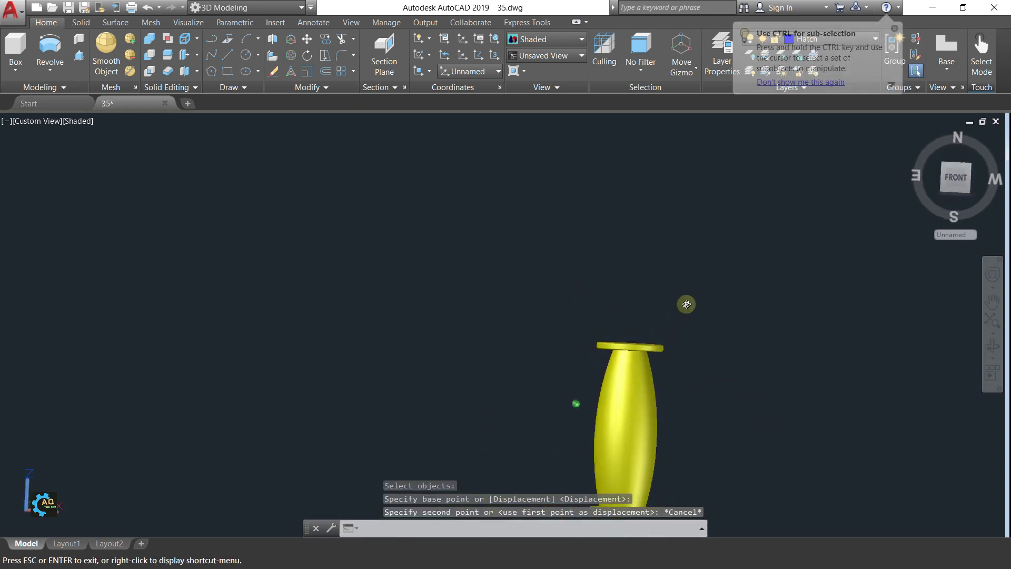
{"action": "middle_click_drag", "start_coordinate": [654, 339], "coordinate": [646, 346], "text": "shift"}
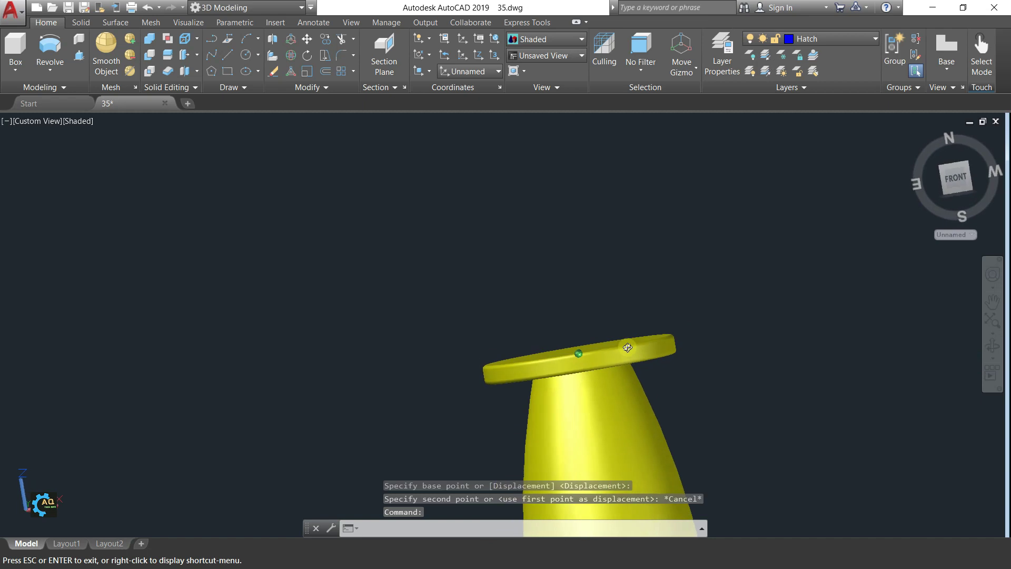
{"action": "left_click", "coordinate": [958, 179]}
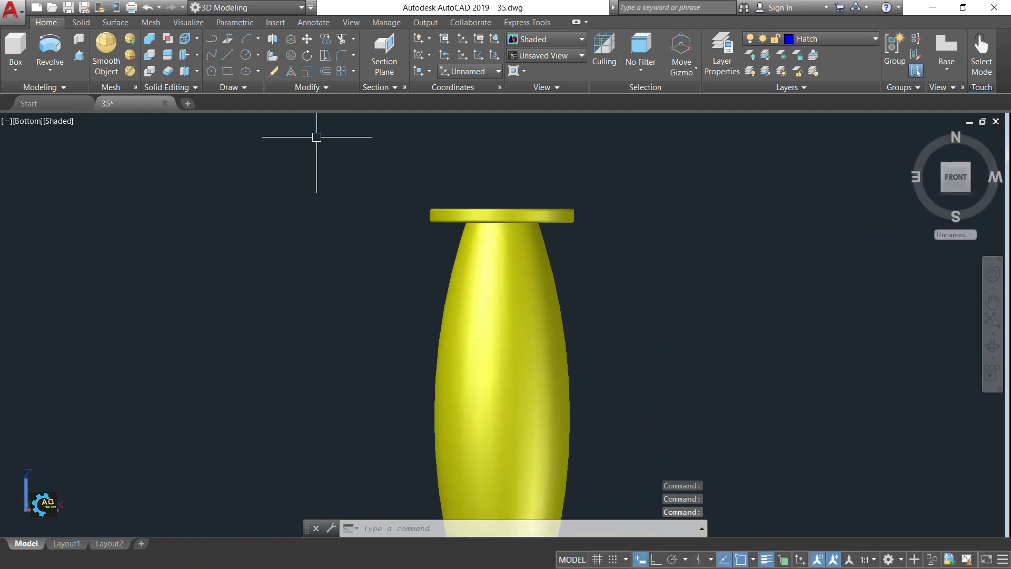
{"action": "scroll", "coordinate": [369, 147], "scroll_direction": "up", "scroll_amount": 2}
{"action": "scroll", "coordinate": [399, 154], "scroll_direction": "up", "scroll_amount": 2}
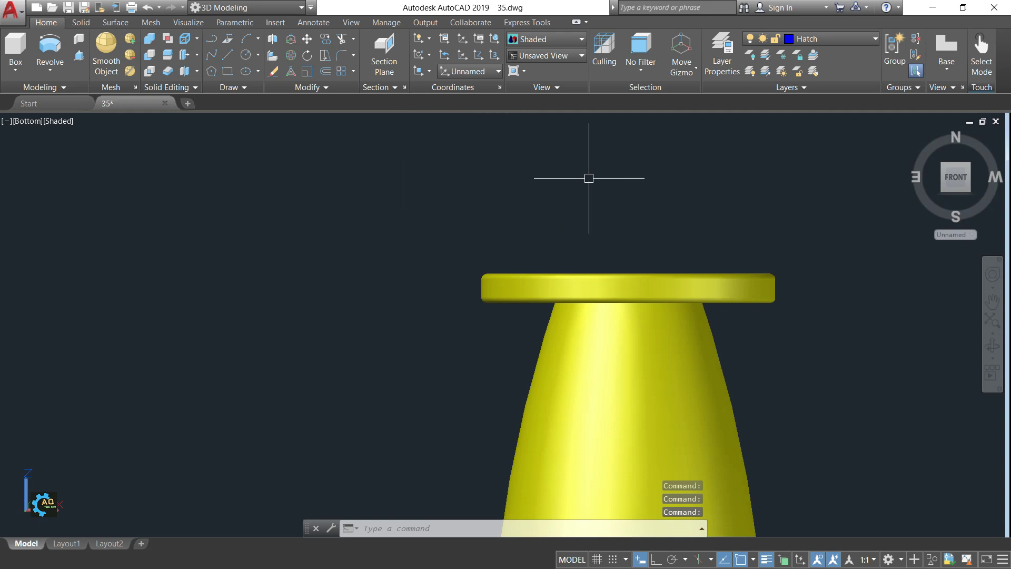
Select the edge-on circle and drag its centre grip to raise it above the top flange
{"action": "middle_click_drag", "start_coordinate": [589, 175], "coordinate": [514, 198]}
{"action": "left_click", "coordinate": [343, 241]}
{"action": "left_click", "coordinate": [749, 316]}
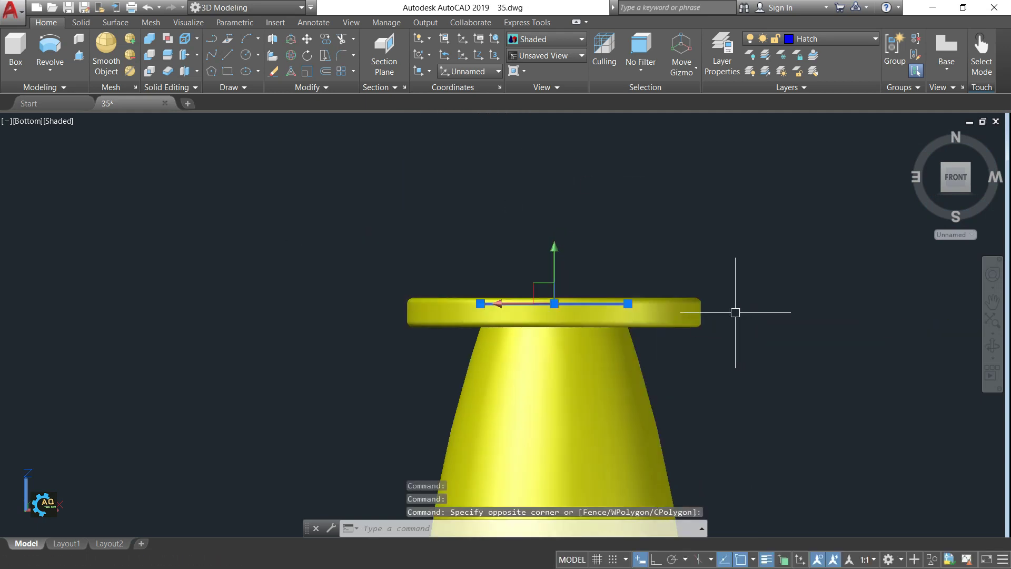
{"action": "left_click", "coordinate": [554, 304]}
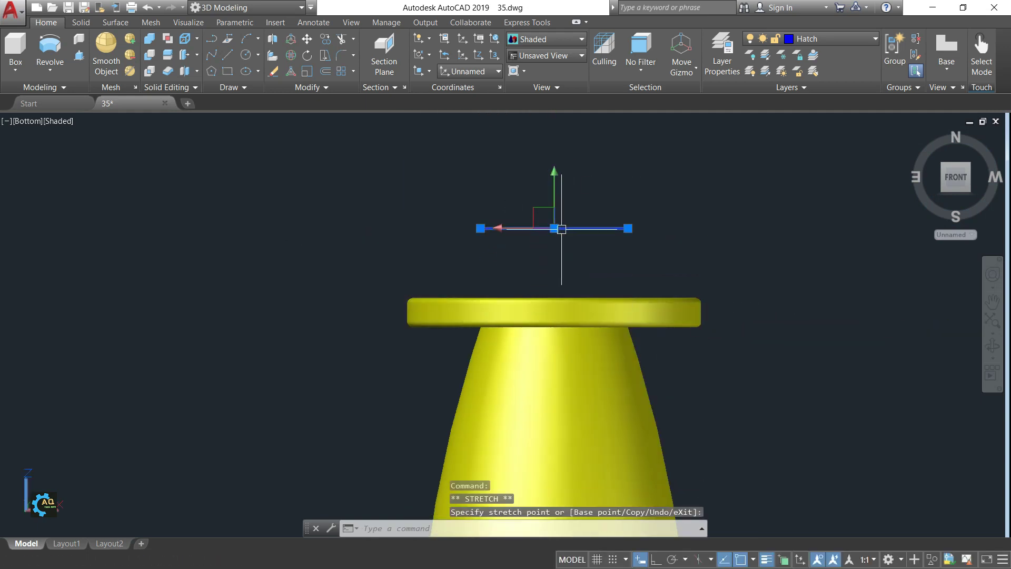
{"action": "key", "text": "Escape"}
Orbit the view to look down onto the top flange
{"action": "scroll", "coordinate": [579, 255], "scroll_direction": "up", "scroll_amount": 2}
{"action": "scroll", "coordinate": [572, 249], "scroll_direction": "down", "scroll_amount": 1}
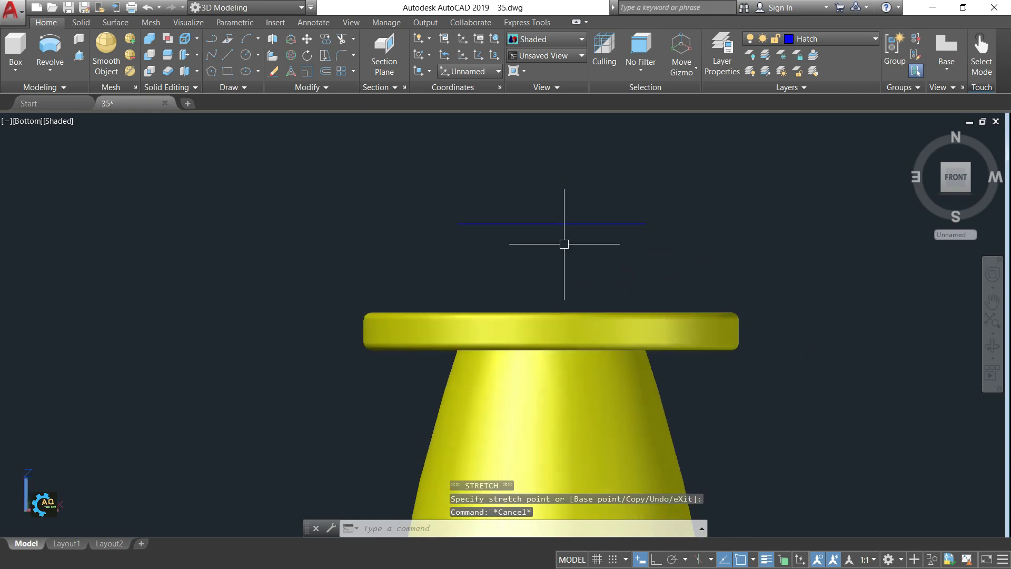
{"action": "scroll", "coordinate": [565, 244], "scroll_direction": "up", "scroll_amount": 2}
{"action": "mouse_move", "coordinate": [574, 251]}
{"action": "middle_mouse_down", "text": "shift"}
{"action": "mouse_move", "coordinate": [573, 292]}
{"action": "mouse_move", "coordinate": [550, 264]}
{"action": "mouse_move", "coordinate": [493, 294]}
{"action": "mouse_move", "coordinate": [482, 190]}
{"action": "middle_mouse_up", "text": "shift"}
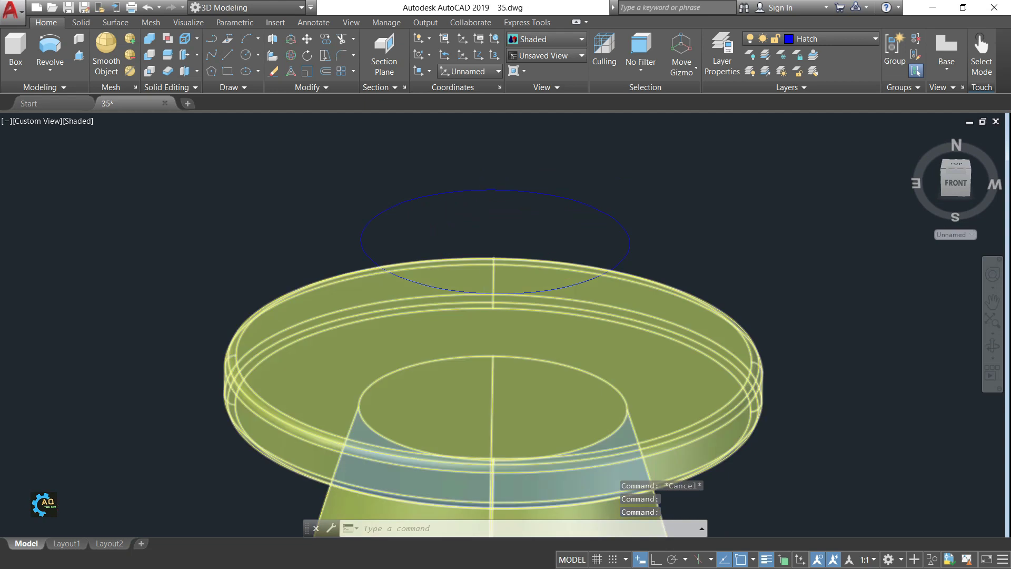
Draw a 30-diameter circle centred on the existing 50-unit circle's centre
{"action": "scroll", "coordinate": [474, 260], "scroll_direction": "down", "scroll_amount": 2}
{"action": "scroll", "coordinate": [474, 260], "scroll_direction": "up", "scroll_amount": 3}
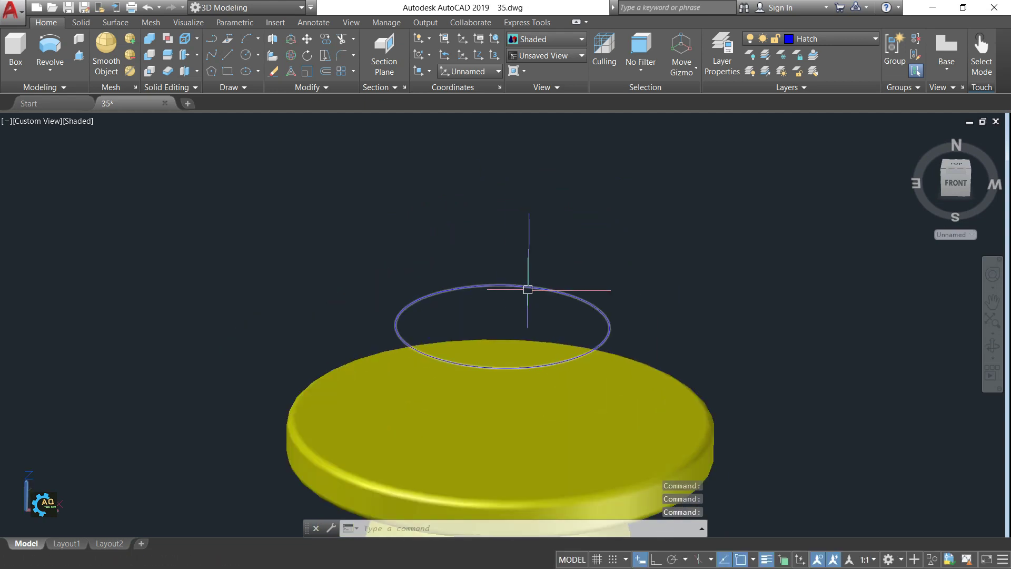
{"action": "type", "text": "c"}
{"action": "key", "text": "Return"}
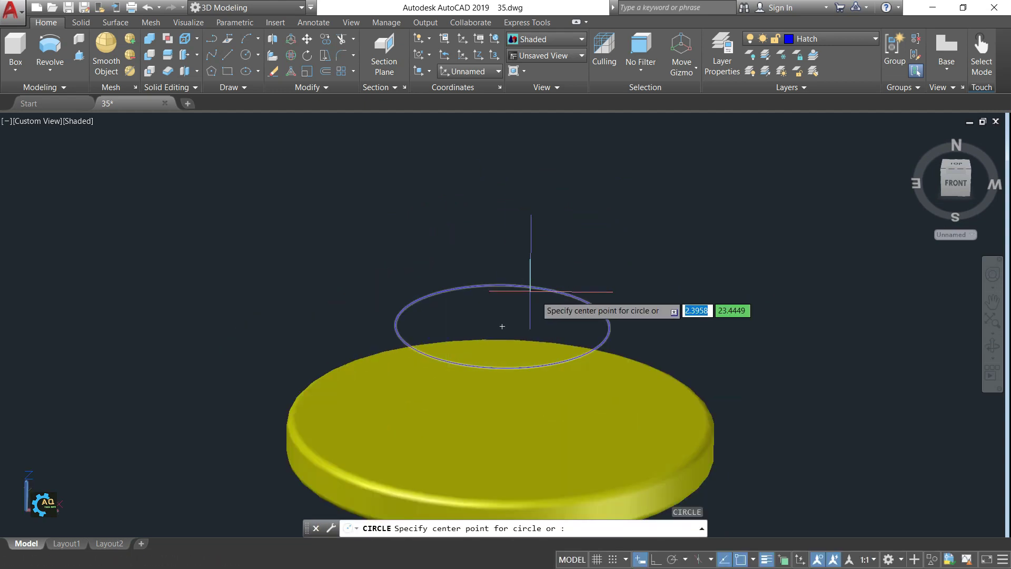
{"action": "left_click", "coordinate": [502, 327]}
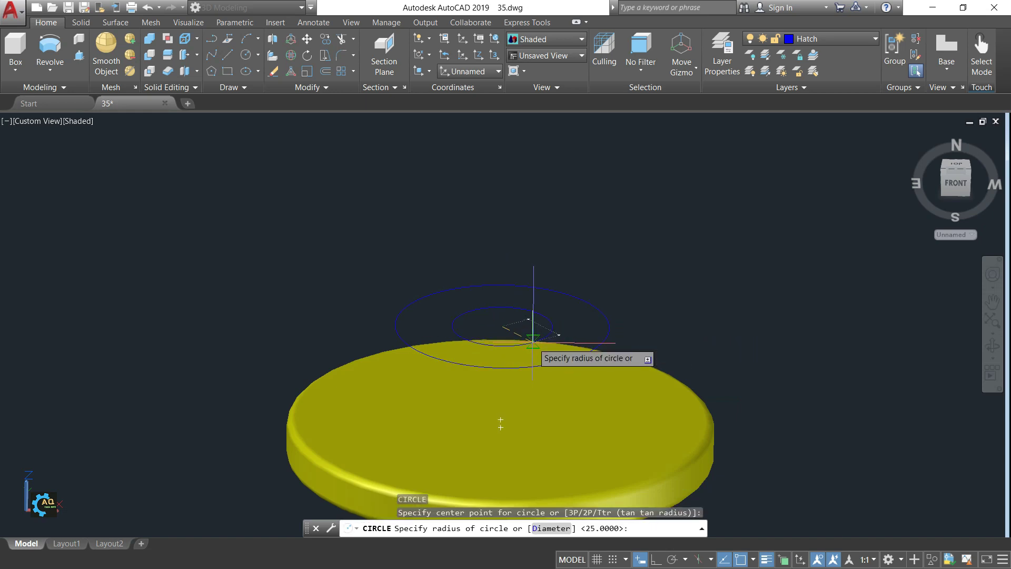
{"action": "type", "text": "d"}
{"action": "key", "text": "Return"}
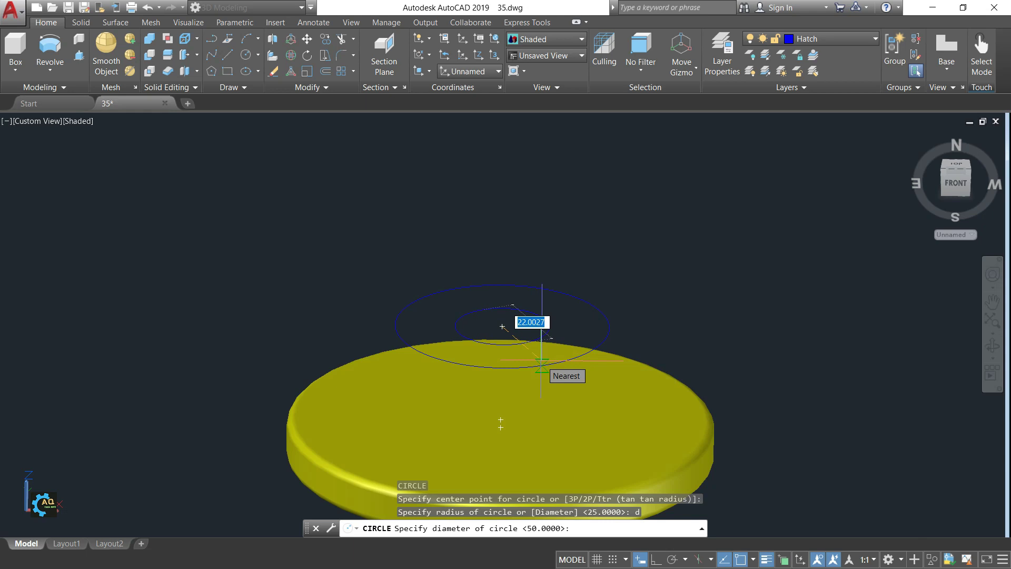
{"action": "type", "text": "0"}
{"action": "key", "text": "Return"}
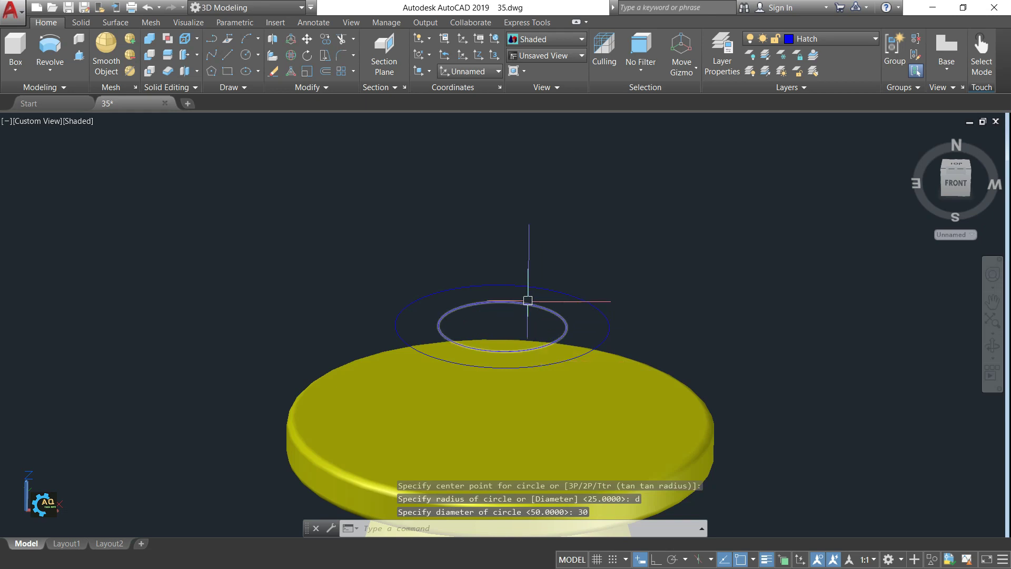
Draw a concentric 20-diameter circle at the same shared centre
{"action": "middle_click_drag", "start_coordinate": [526, 299], "coordinate": [509, 324]}
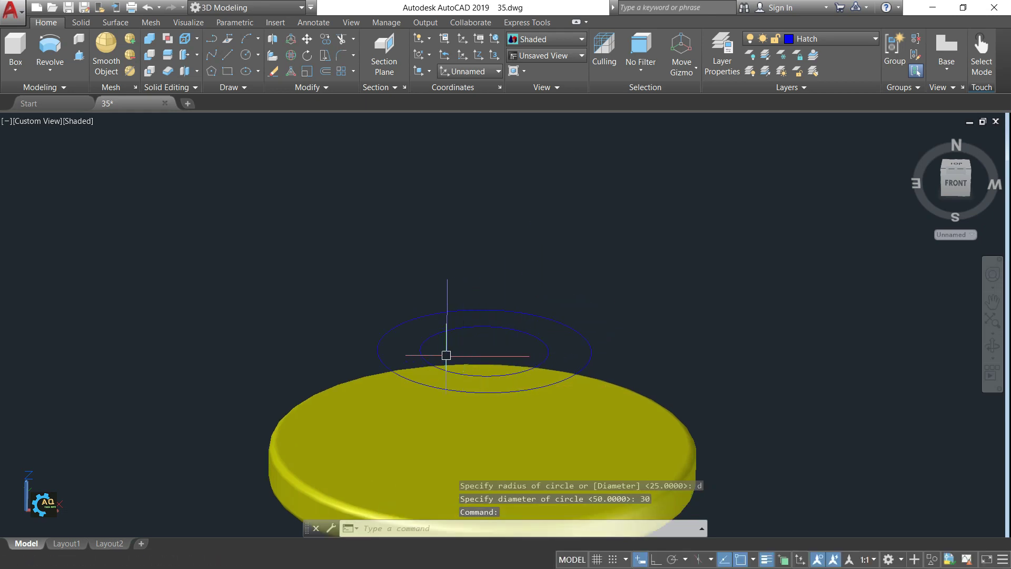
{"action": "type", "text": "c"}
{"action": "key", "text": "Return"}
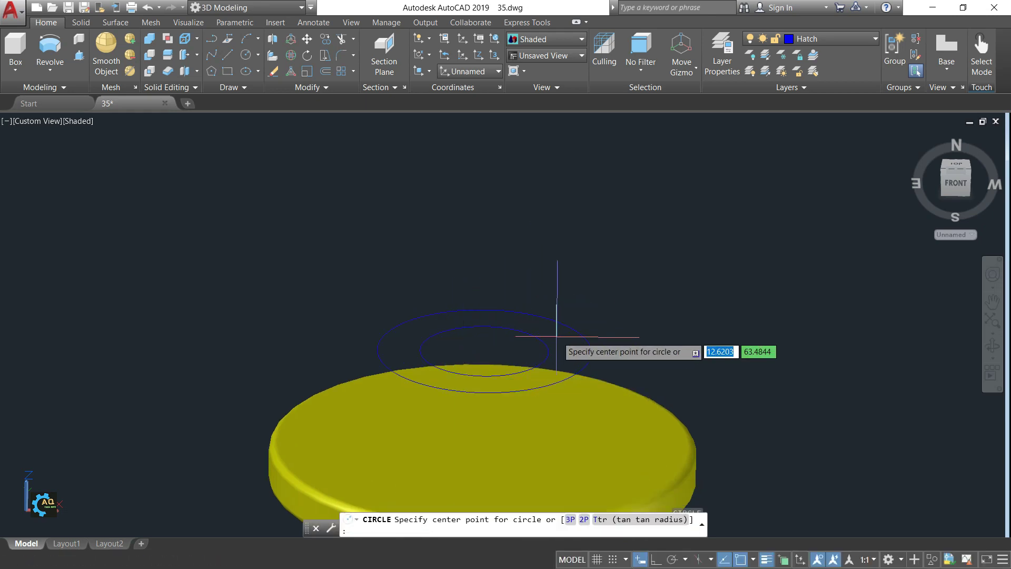
{"action": "left_click", "coordinate": [488, 354]}
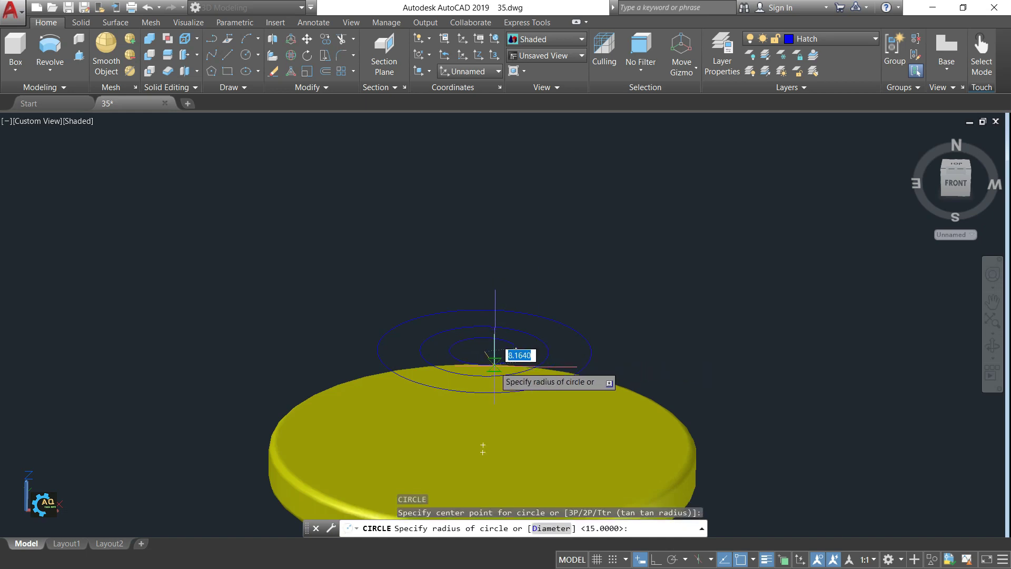
{"action": "type", "text": "d"}
{"action": "key", "text": "Return"}
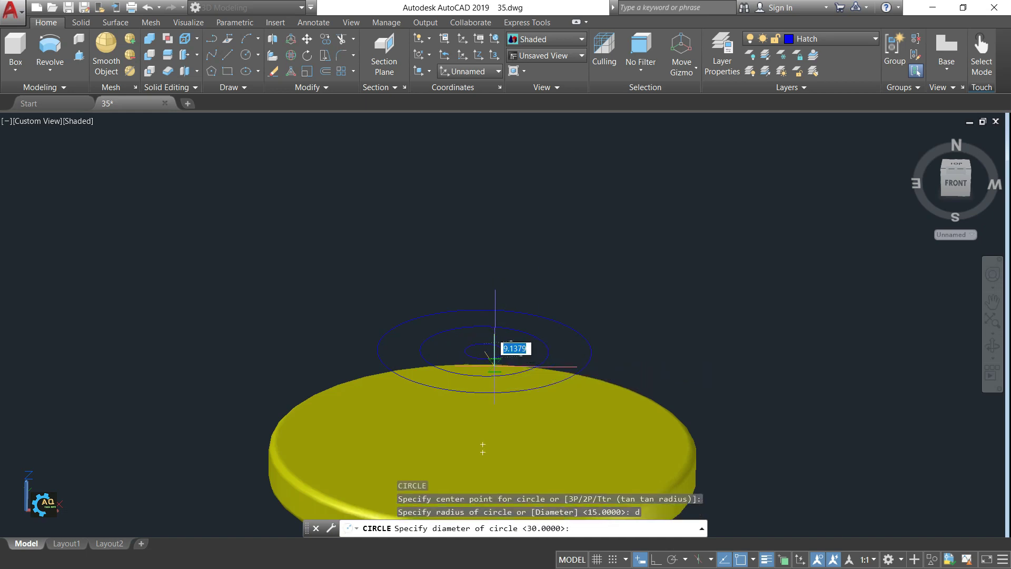
{"action": "key", "text": "Return"}
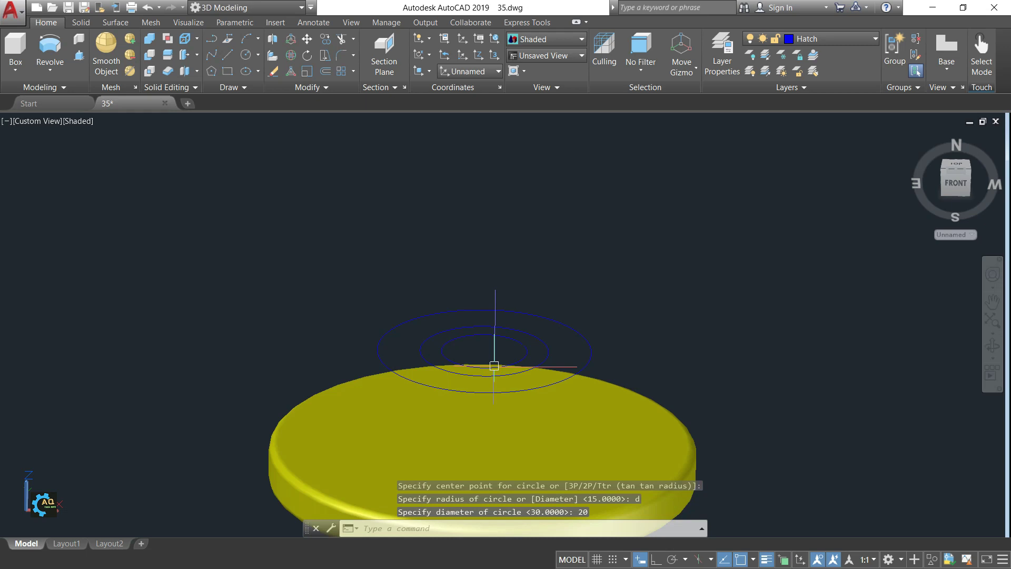
{"action": "left_click", "coordinate": [566, 380]}
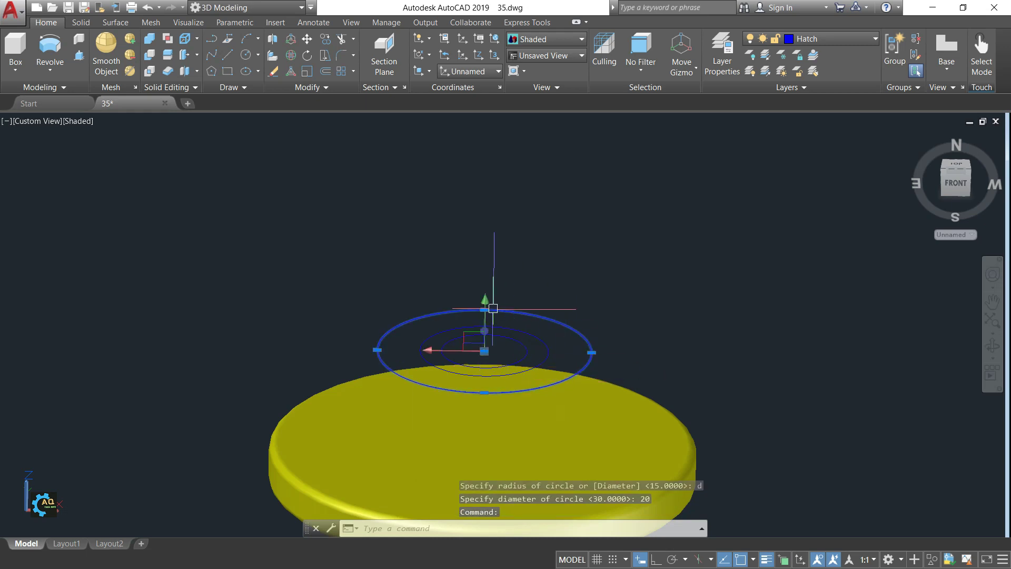
Lower the largest circle onto the top flange and lift a second circle higher above it
{"action": "left_click", "coordinate": [484, 351]}
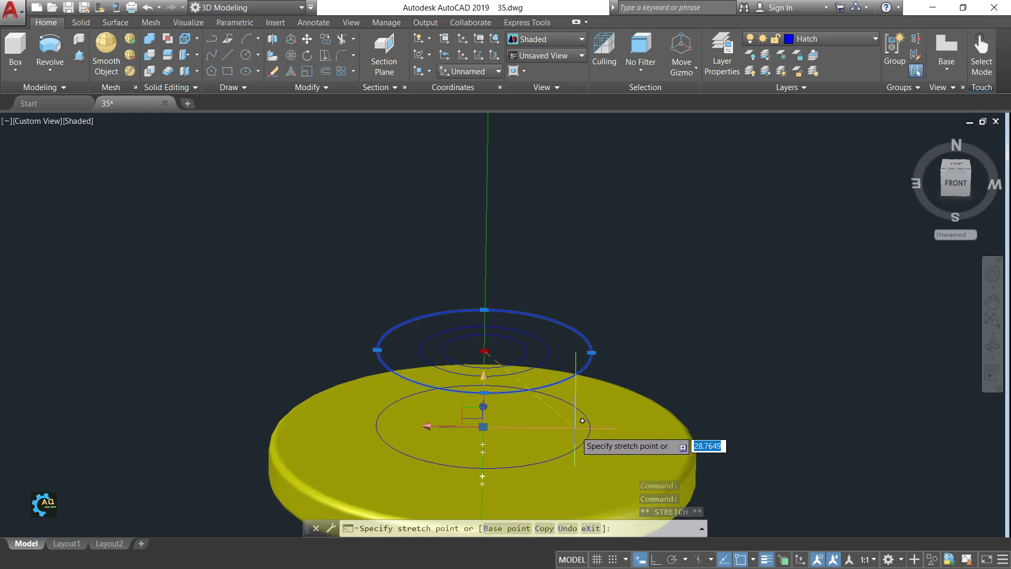
{"action": "left_click", "coordinate": [525, 390]}
{"action": "key", "text": "Escape"}
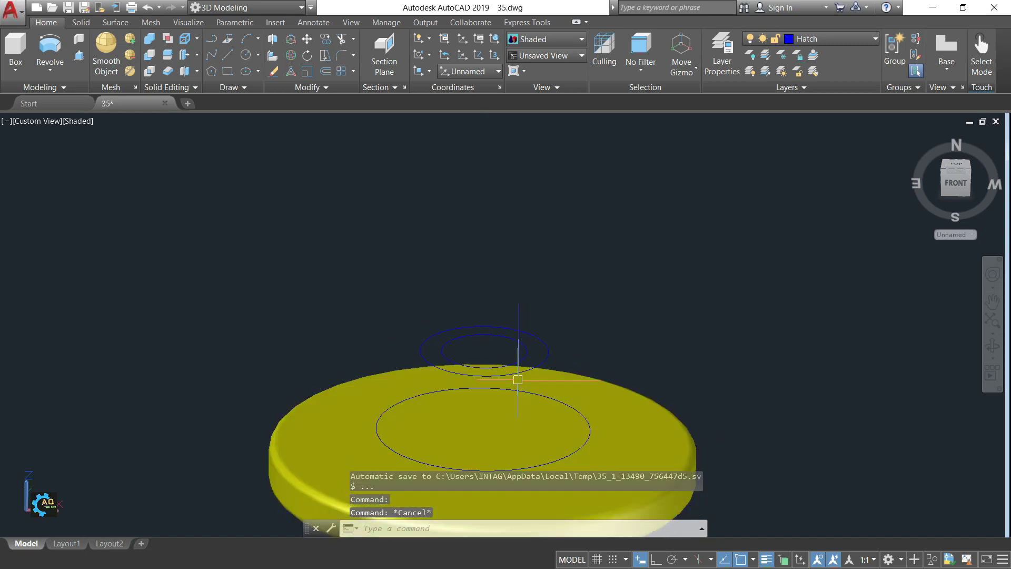
{"action": "left_click", "coordinate": [526, 374]}
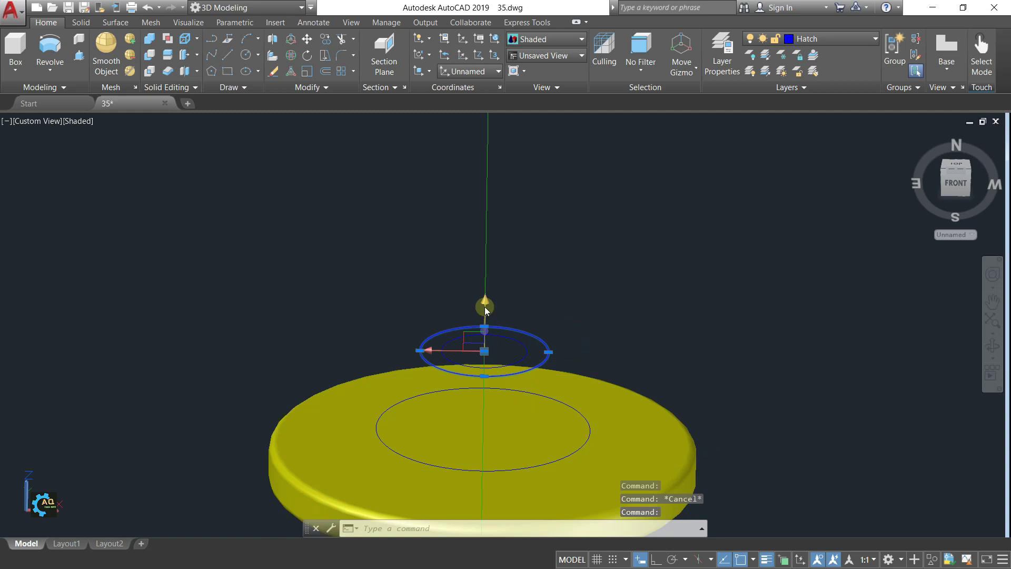
{"action": "left_click", "coordinate": [484, 351]}
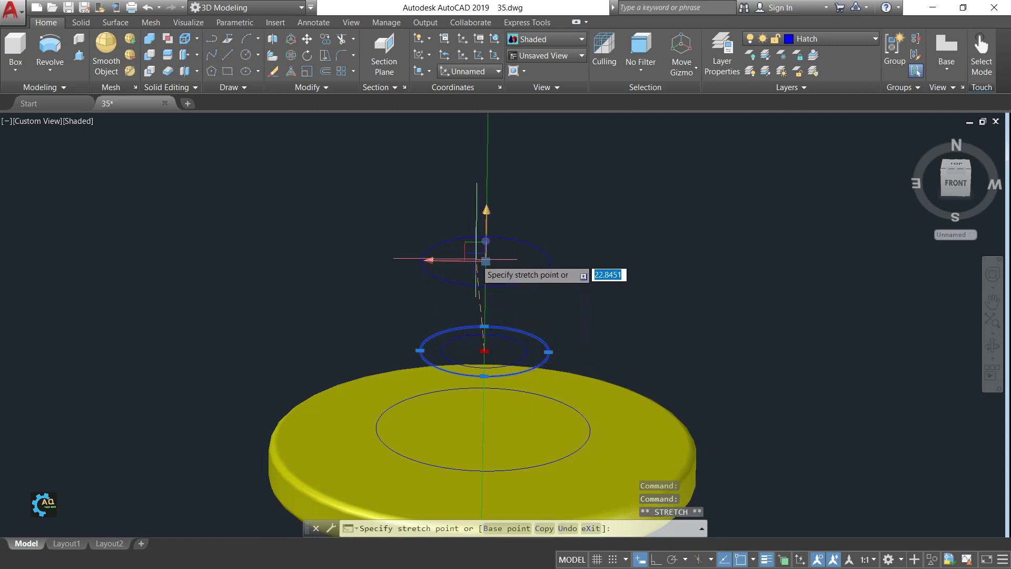
{"action": "left_click", "coordinate": [486, 258]}
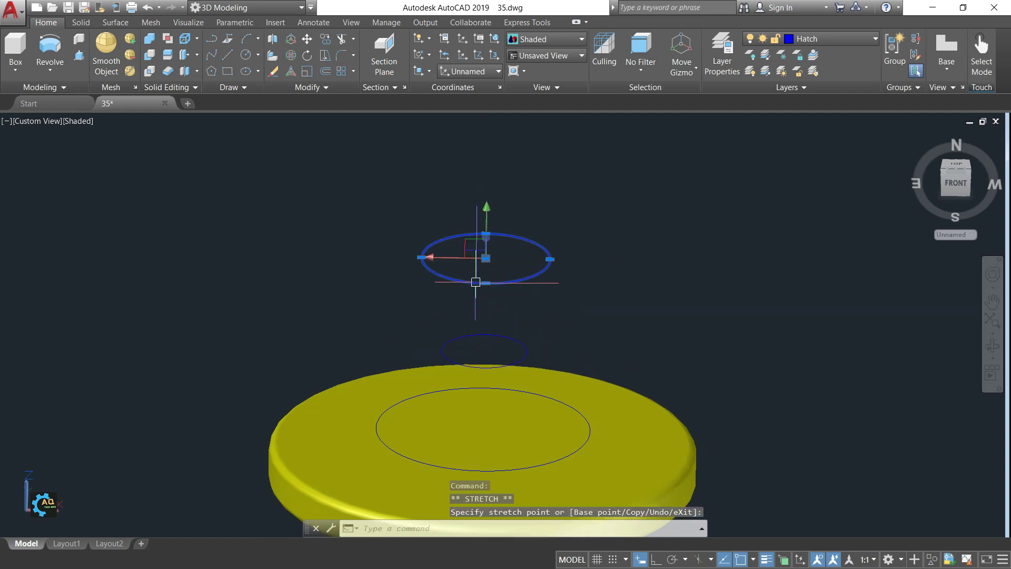
{"action": "middle_click_drag", "start_coordinate": [455, 331], "coordinate": [438, 355]}
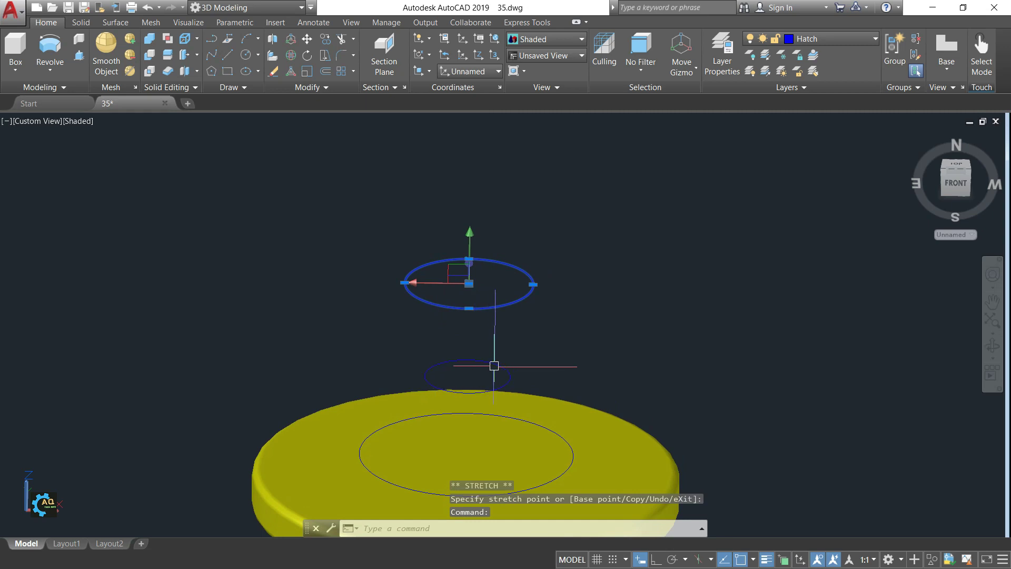
Raise the smallest circle further up the axis, then orbit to view from above
{"action": "left_click", "coordinate": [494, 365]}
{"action": "left_click", "coordinate": [469, 283]}
{"action": "middle_click_drag", "start_coordinate": [469, 181], "coordinate": [470, 287], "text": "shift"}
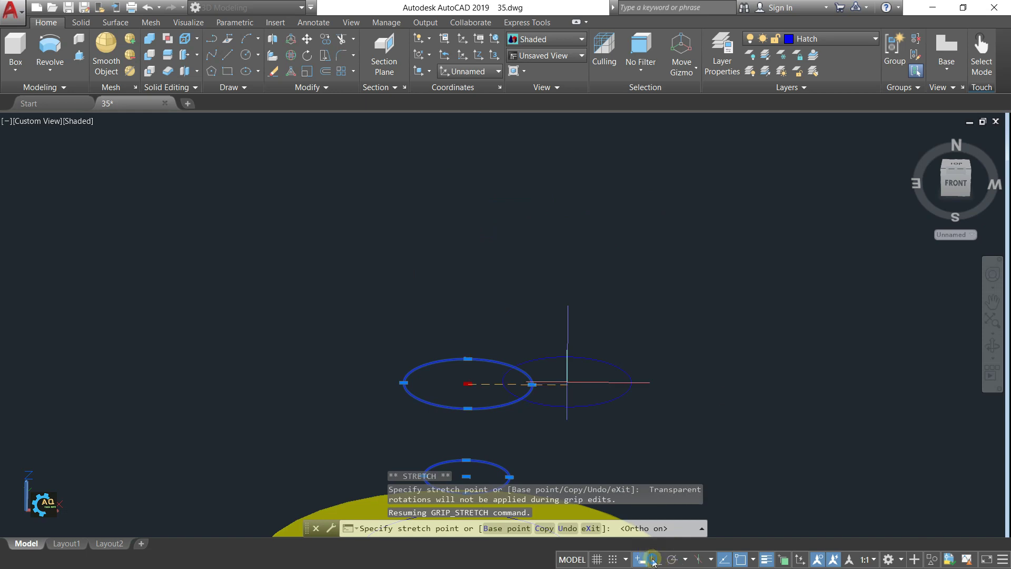
{"action": "left_click", "coordinate": [474, 226]}
{"action": "key", "text": "Escape"}
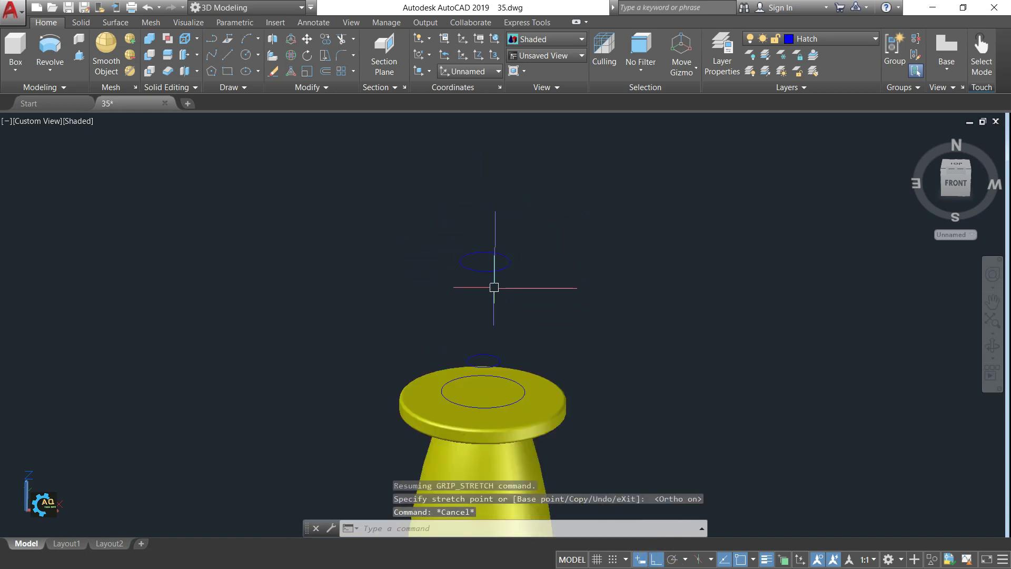
{"action": "mouse_move", "coordinate": [497, 324]}
{"action": "middle_mouse_down", "text": "shift"}
{"action": "mouse_move", "coordinate": [484, 419]}
{"action": "mouse_move", "coordinate": [496, 400]}
{"action": "middle_mouse_up", "text": "shift"}
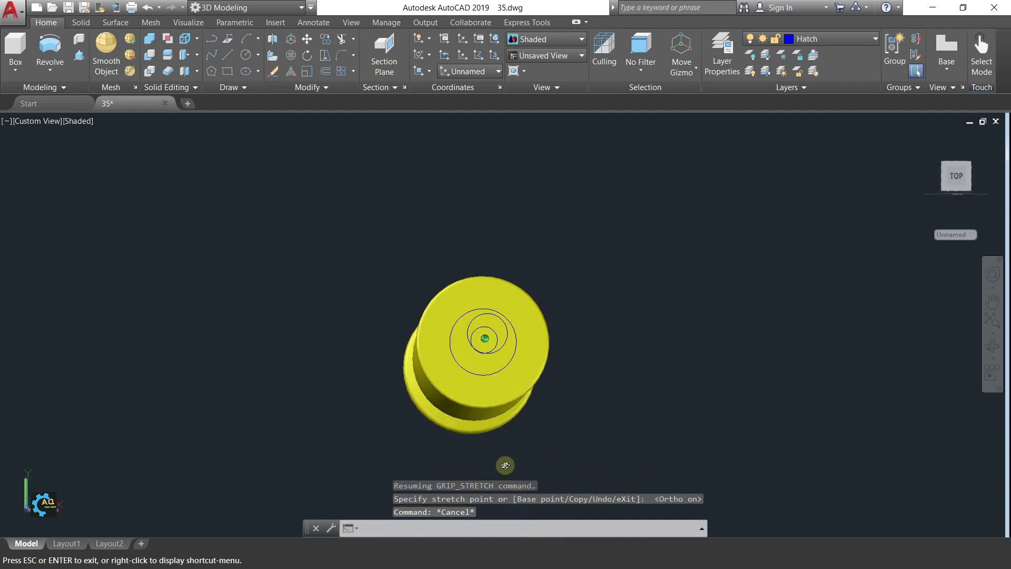
Move the three stacked circles straight sideways with Ortho so they stand right of the column
{"action": "key", "text": "F10"}
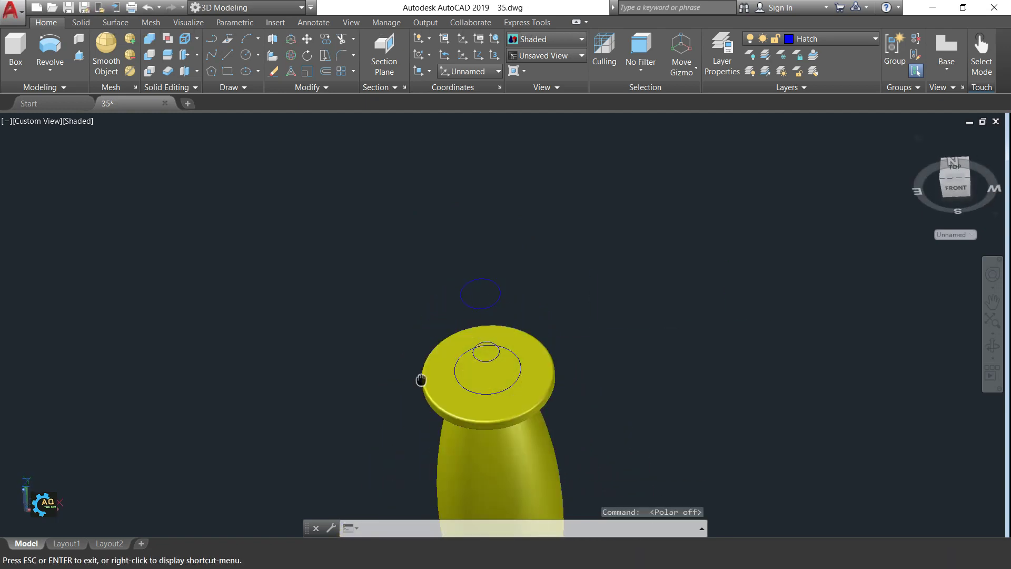
{"action": "middle_click_drag", "start_coordinate": [422, 379], "coordinate": [445, 302]}
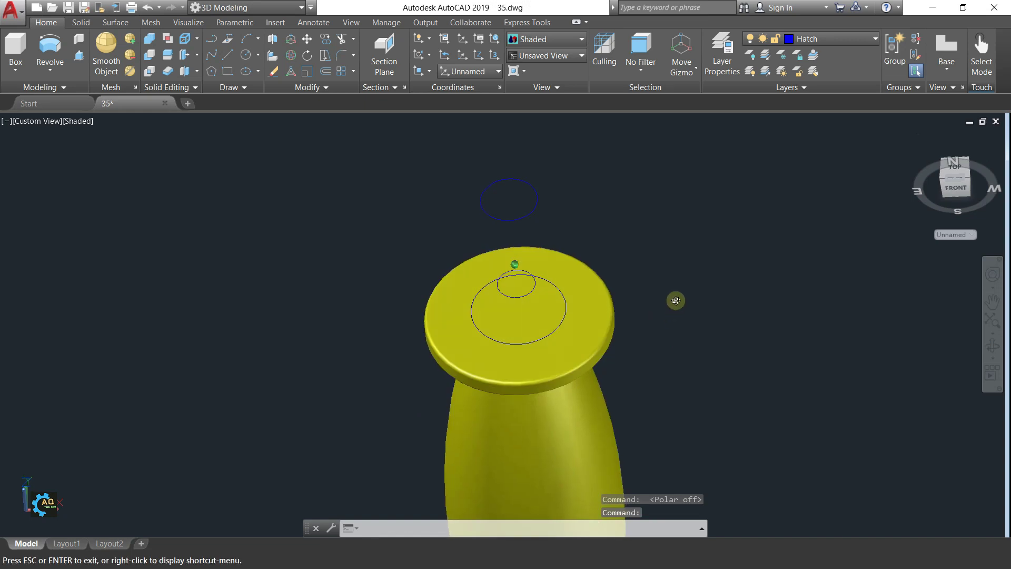
{"action": "middle_click_drag", "start_coordinate": [675, 298], "coordinate": [662, 255], "text": "shift"}
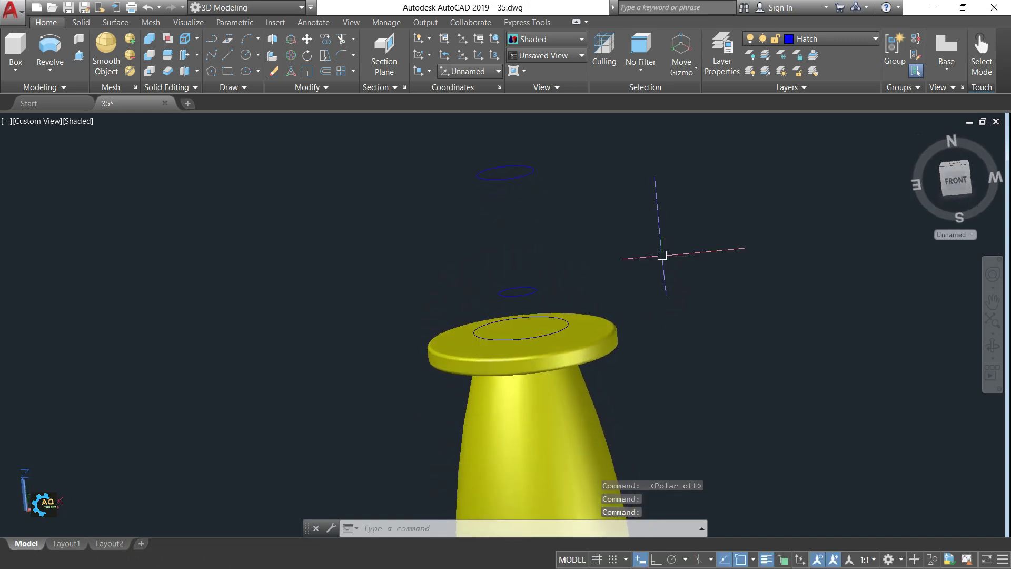
{"action": "type", "text": "M"}
{"action": "key", "text": "Return"}
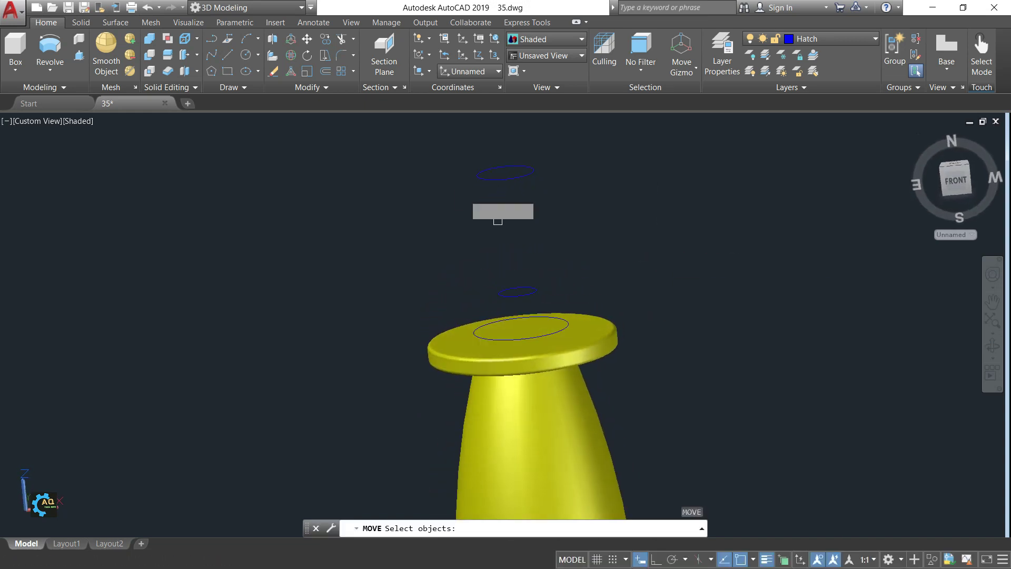
{"action": "left_click", "coordinate": [427, 149]}
{"action": "left_click", "coordinate": [672, 361]}
{"action": "key", "text": "Return"}
{"action": "left_click", "coordinate": [637, 231]}
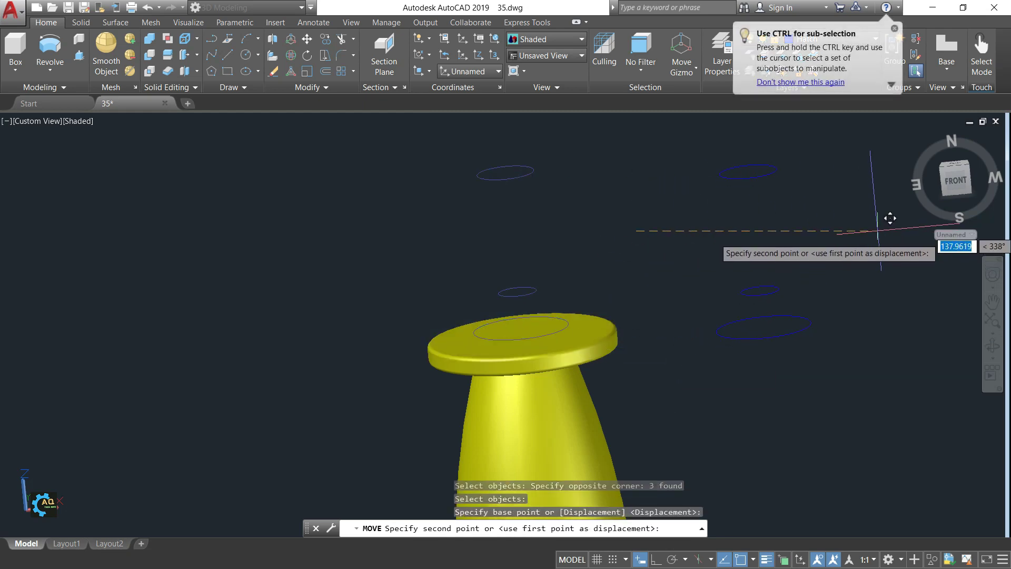
{"action": "left_click", "coordinate": [659, 562]}
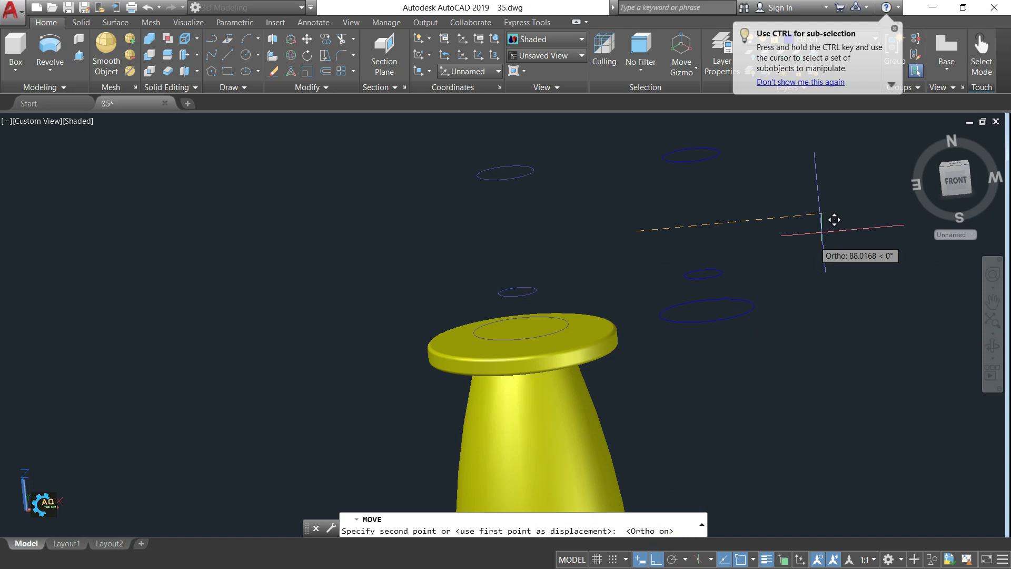
{"action": "left_click", "coordinate": [855, 211]}
{"action": "mouse_move", "coordinate": [700, 302]}
{"action": "middle_mouse_down", "text": "shift"}
{"action": "mouse_move", "coordinate": [638, 309]}
{"action": "mouse_move", "coordinate": [619, 332]}
{"action": "middle_mouse_up", "text": "shift"}
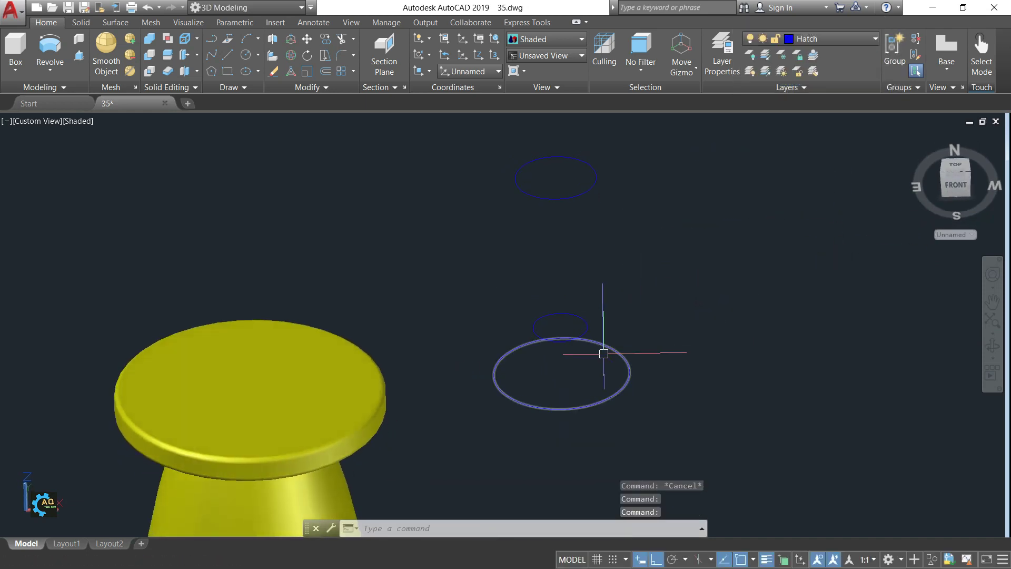
Draw a diameter-10 circle centred on the large circle's right quadrant
{"action": "middle_click_drag", "start_coordinate": [610, 385], "coordinate": [609, 404], "text": "shift"}
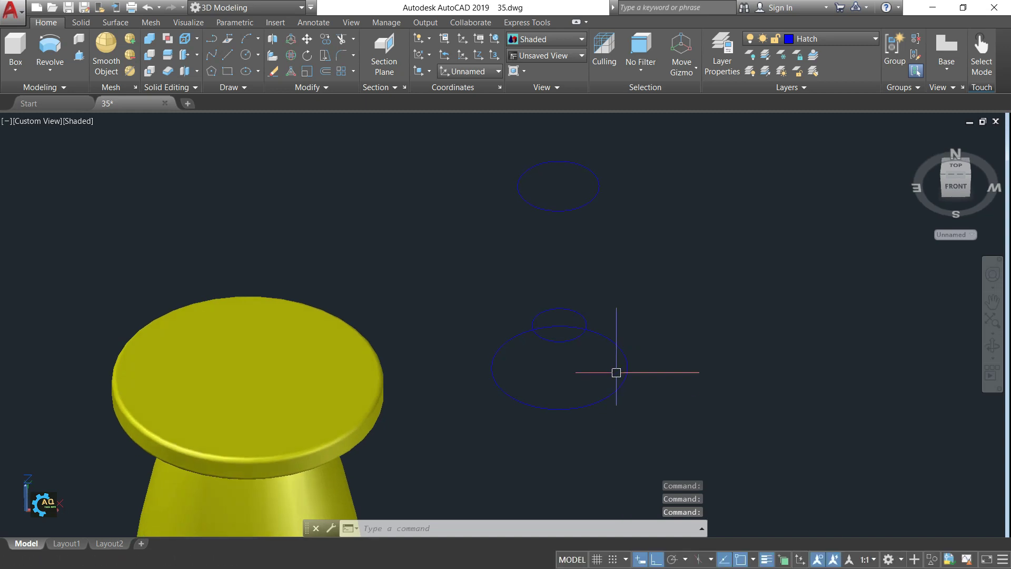
{"action": "scroll", "coordinate": [619, 364], "scroll_direction": "up", "scroll_amount": 3}
{"action": "type", "text": "c"}
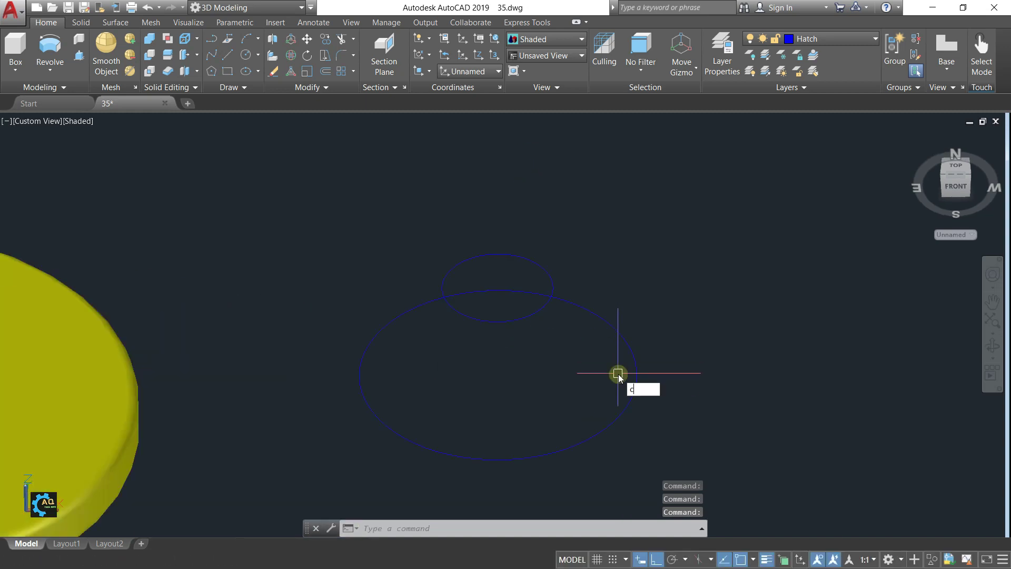
{"action": "key", "text": "Return"}
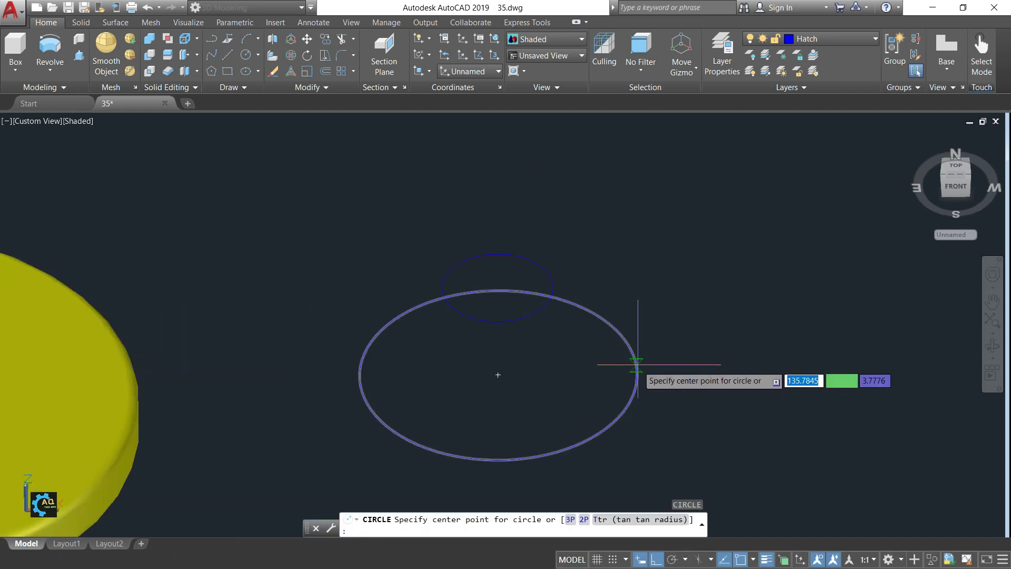
{"action": "left_click", "coordinate": [638, 374]}
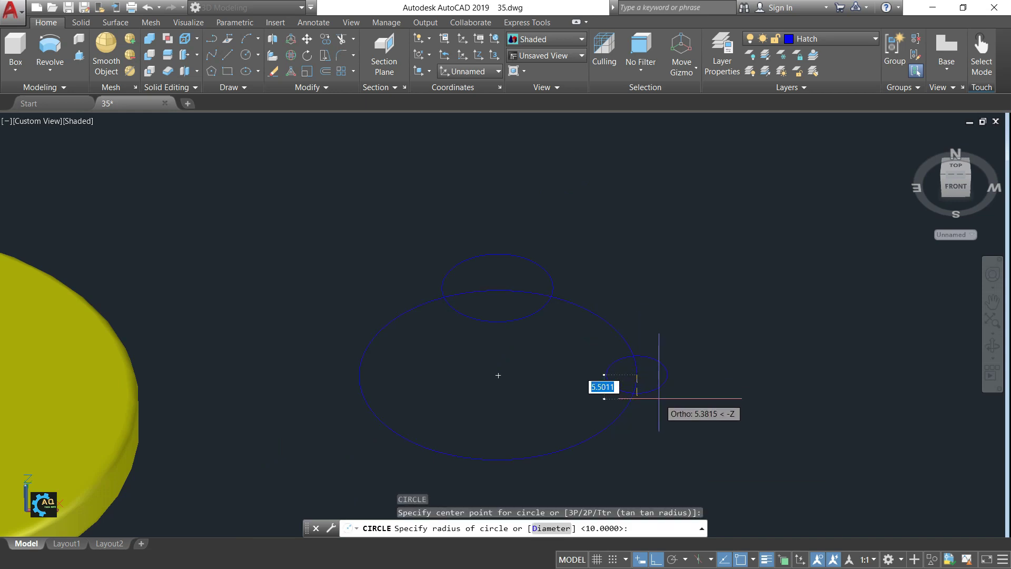
{"action": "type", "text": "d"}
{"action": "key", "text": "Return"}
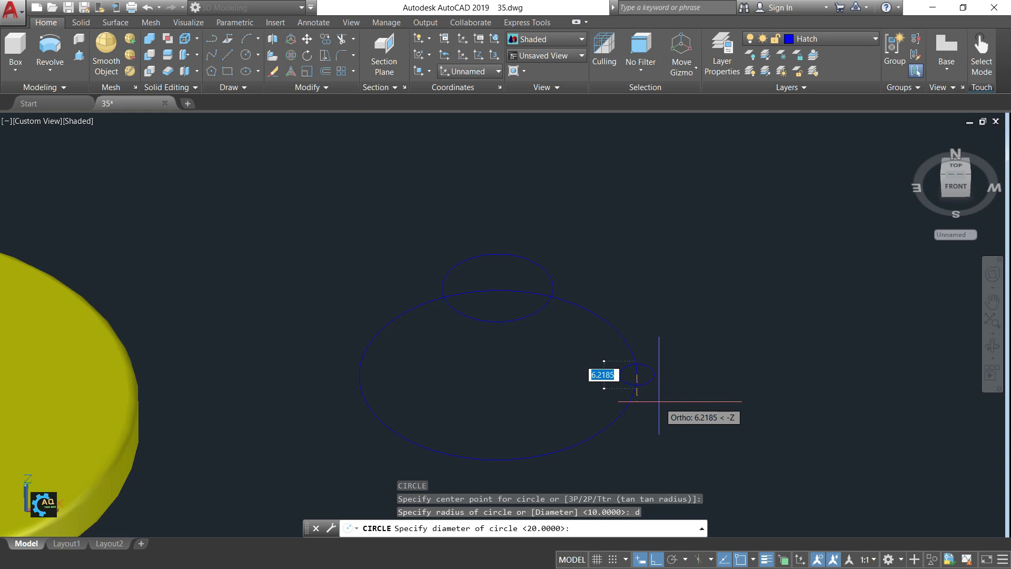
{"action": "key", "text": "Return"}
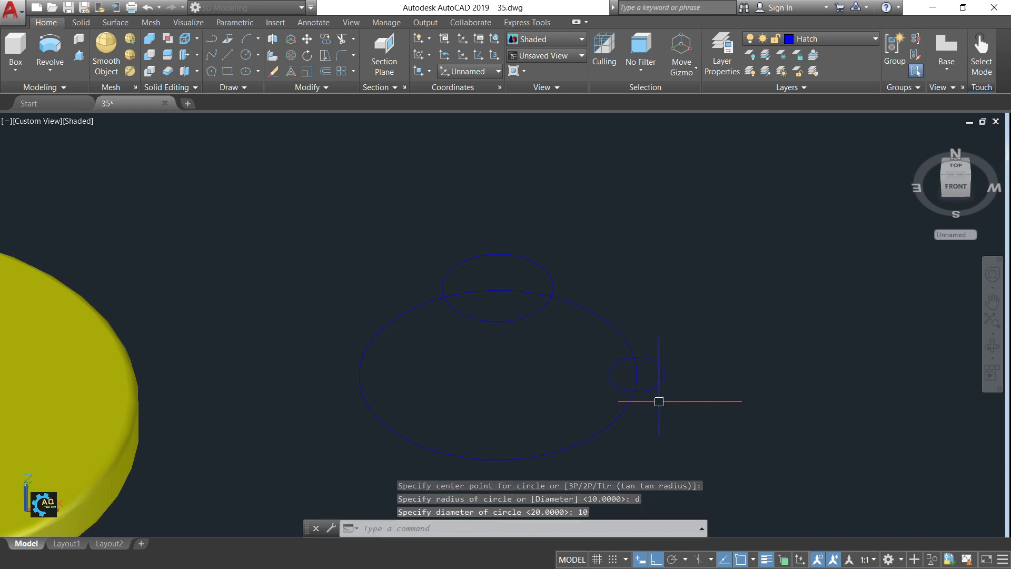
{"action": "middle_click_drag", "start_coordinate": [567, 353], "coordinate": [596, 340]}
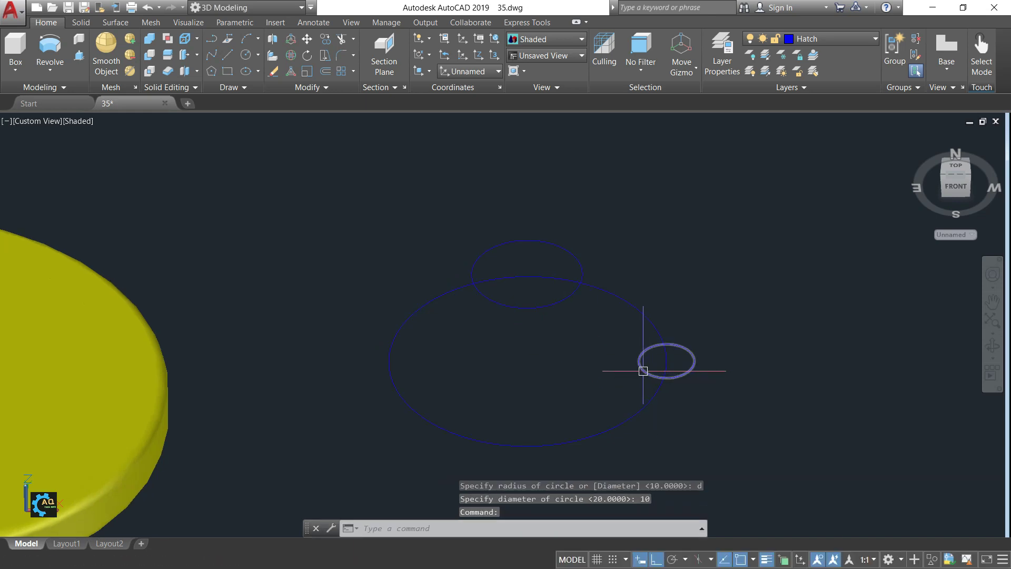
{"action": "left_click", "coordinate": [354, 72]}
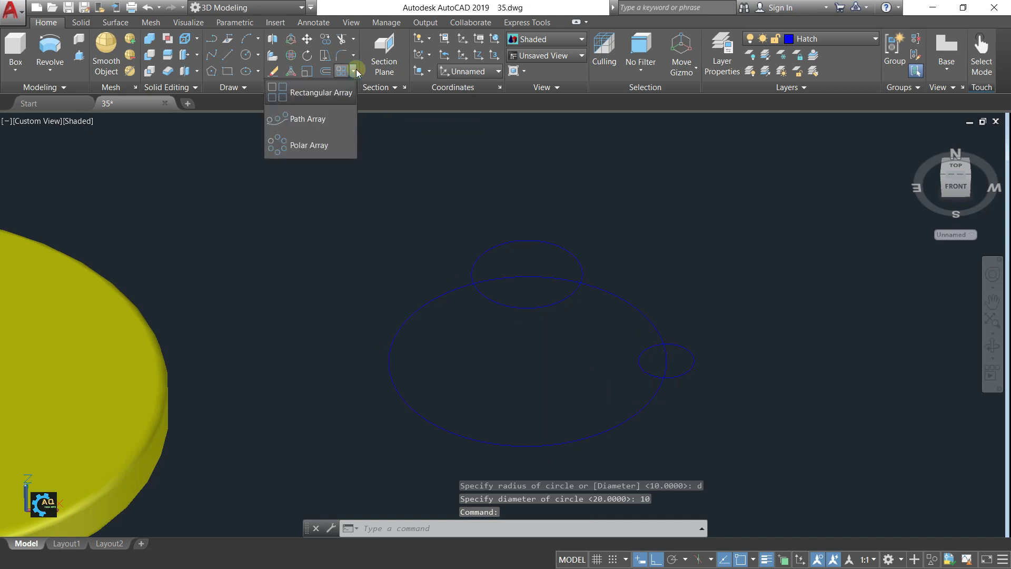
Polar-array the small circle 18 times around the large circle's centre
{"action": "left_click", "coordinate": [309, 144]}
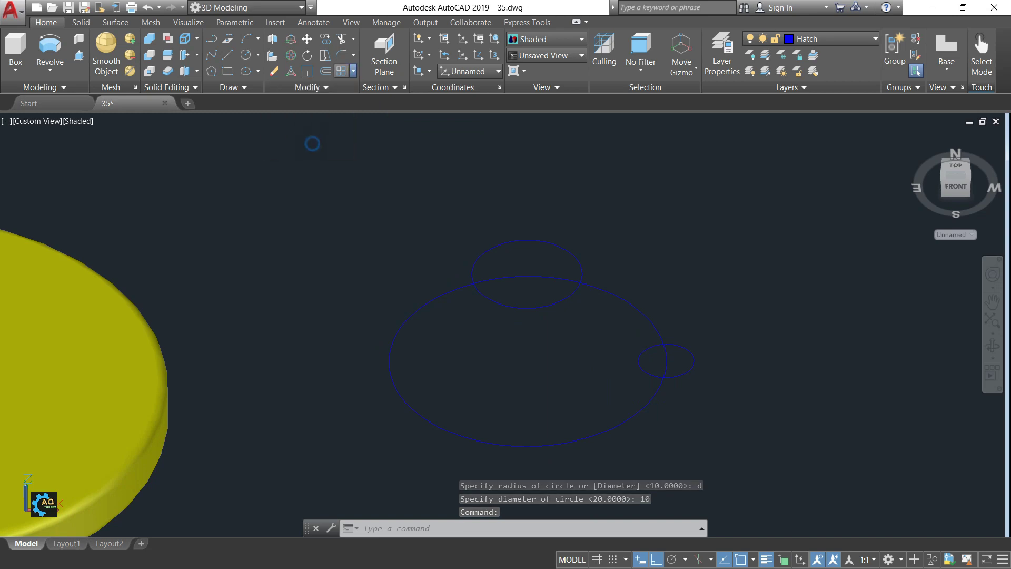
{"action": "left_click", "coordinate": [643, 361]}
{"action": "key", "text": "Return"}
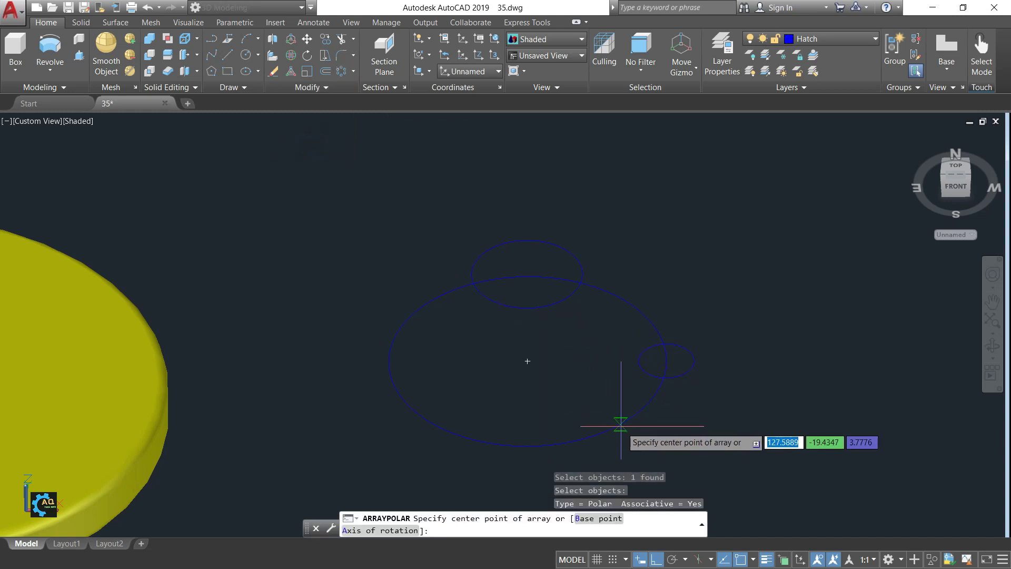
{"action": "left_click", "coordinate": [527, 361]}
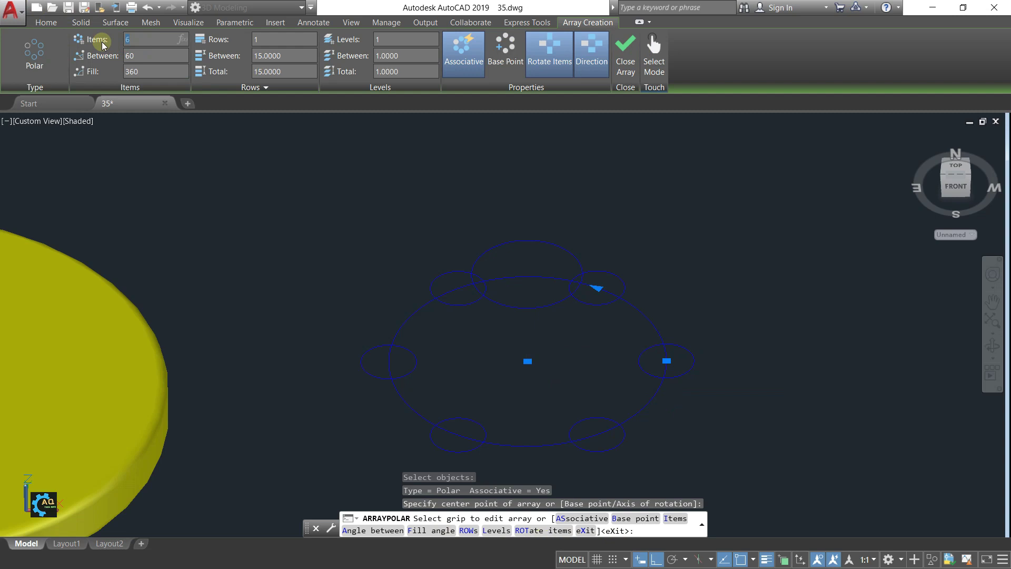
{"action": "left_click", "coordinate": [670, 519]}
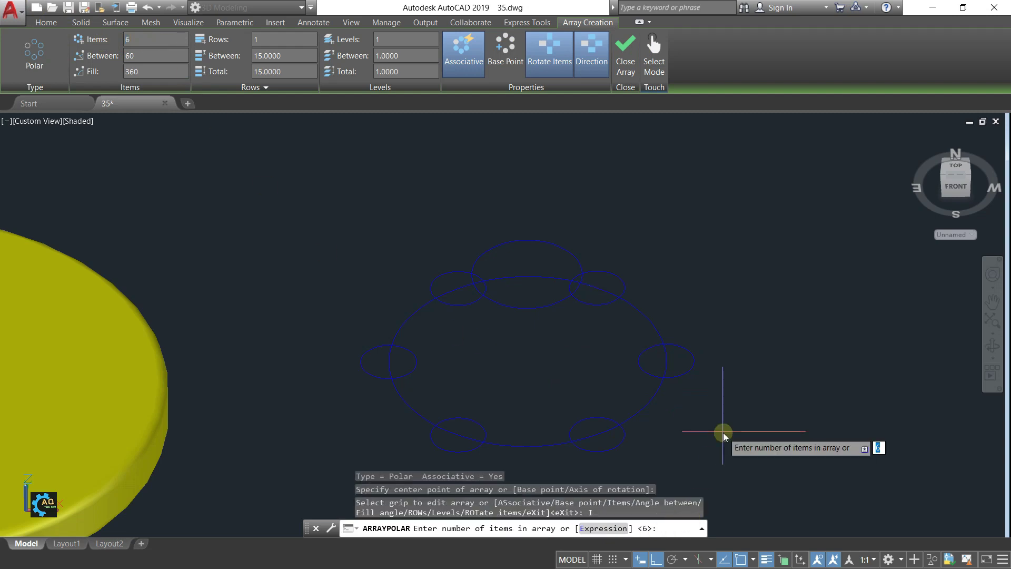
{"action": "key", "text": "Return"}
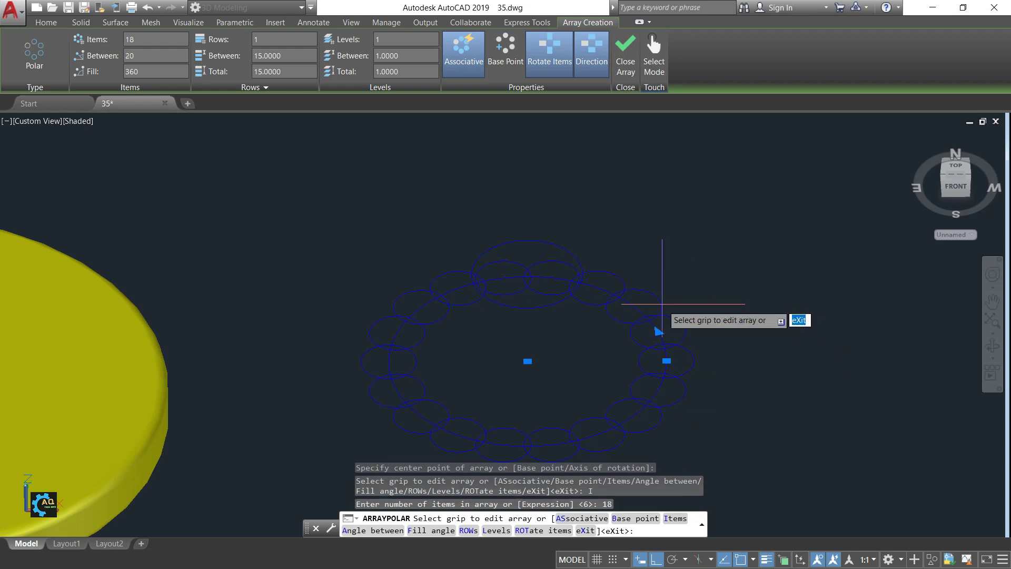
{"action": "key", "text": "Return"}
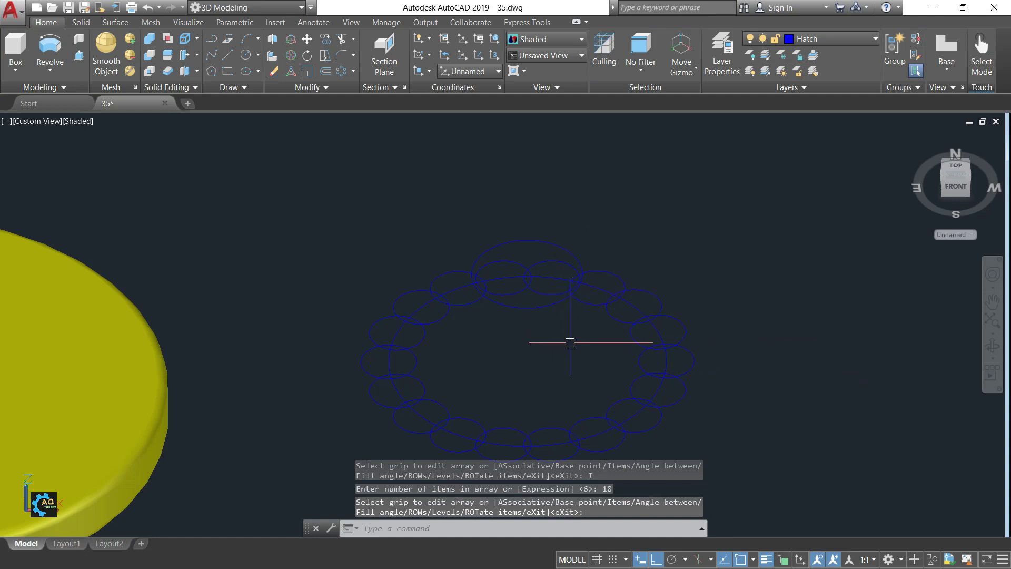
Explode the polar array into eighteen separate circles
{"action": "middle_click_drag", "start_coordinate": [572, 343], "coordinate": [597, 326], "text": "shift"}
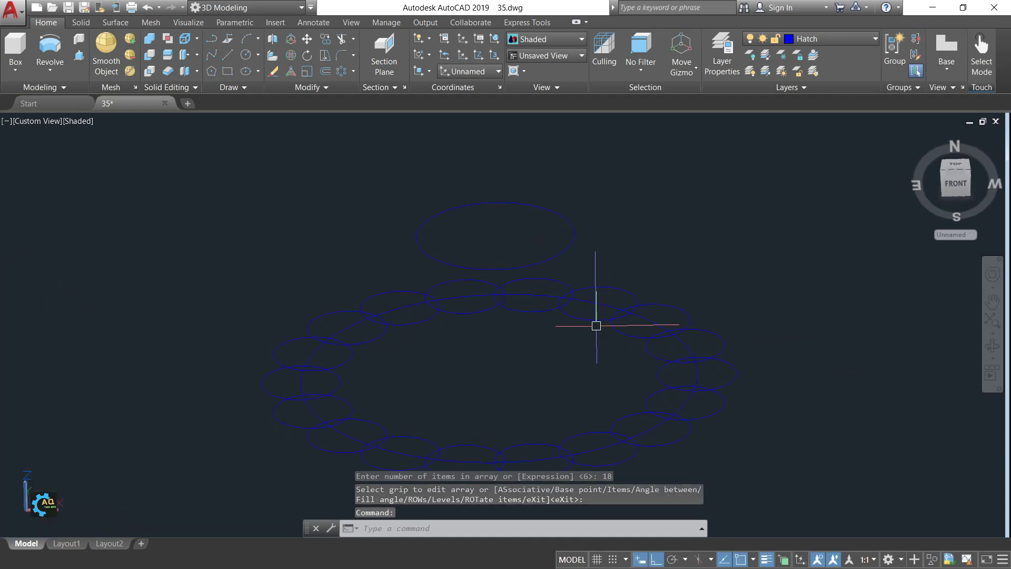
{"action": "left_click", "coordinate": [586, 333]}
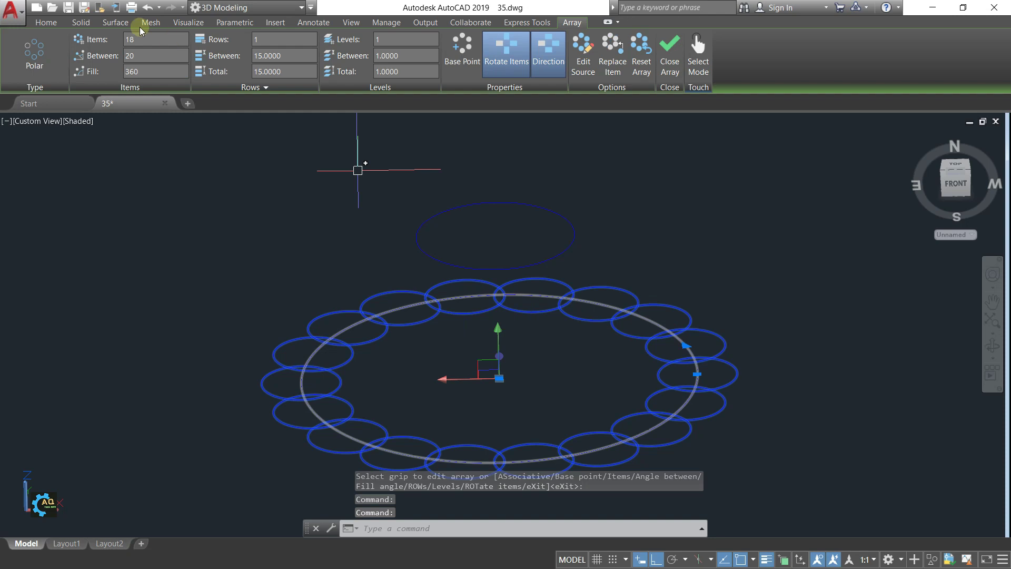
{"action": "left_click", "coordinate": [45, 23]}
{"action": "type", "text": "E"}
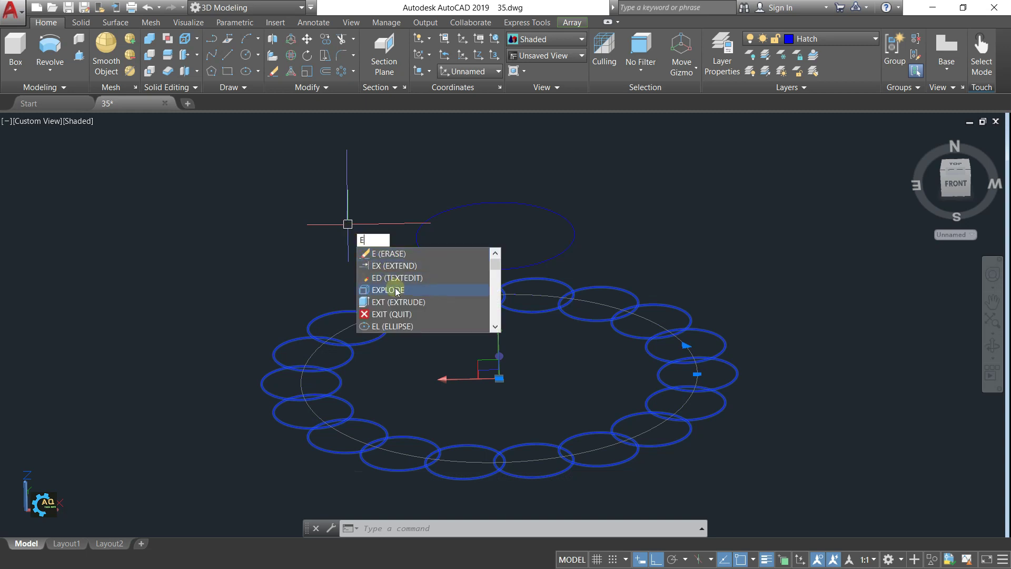
{"action": "left_click", "coordinate": [396, 290]}
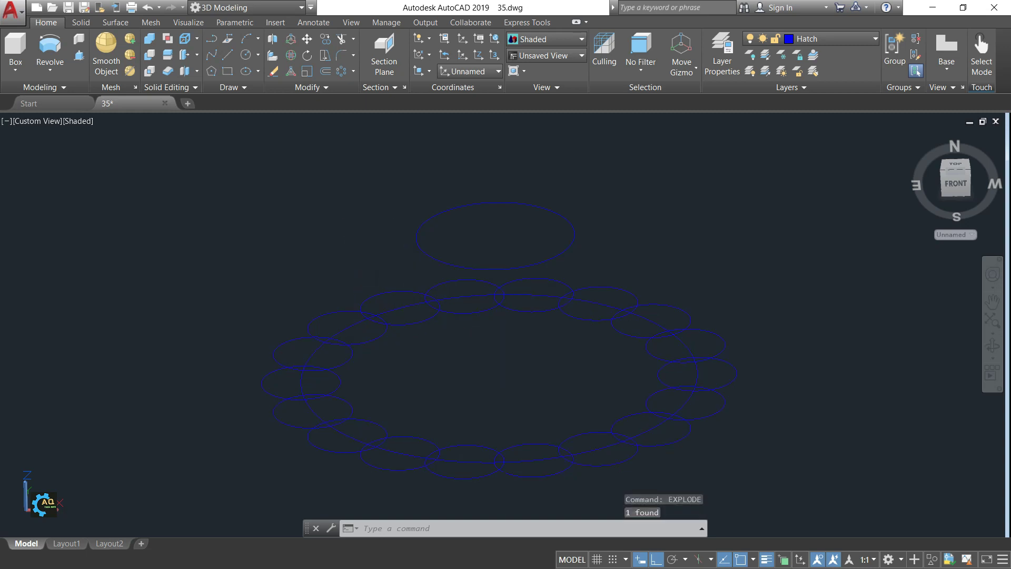
{"action": "left_click", "coordinate": [421, 308]}
{"action": "key", "text": "Escape"}
{"action": "scroll", "coordinate": [508, 294], "scroll_direction": "up", "scroll_amount": 2}
Run TRIM with all edges as cutting edges and clip the first overlapping arcs
{"action": "type", "text": "tr"}
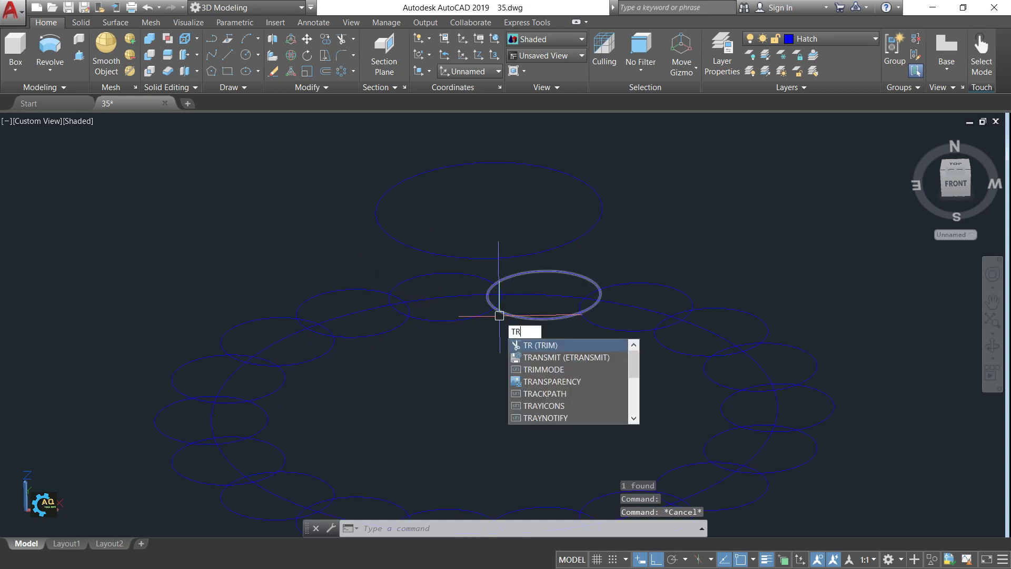
{"action": "key", "text": "Return"}
{"action": "key", "text": "Return"}
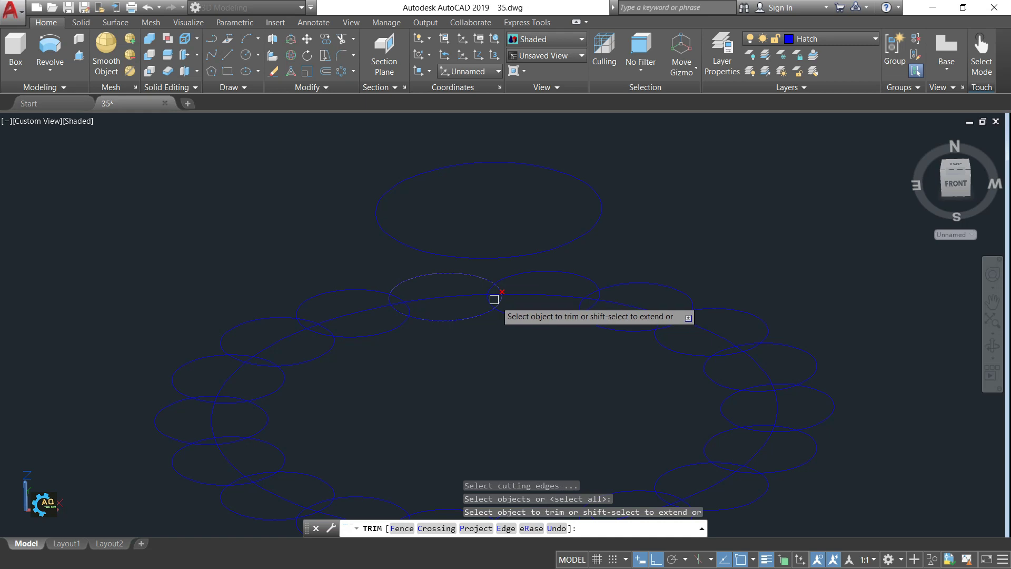
{"action": "scroll", "coordinate": [499, 301], "scroll_direction": "up", "scroll_amount": 3}
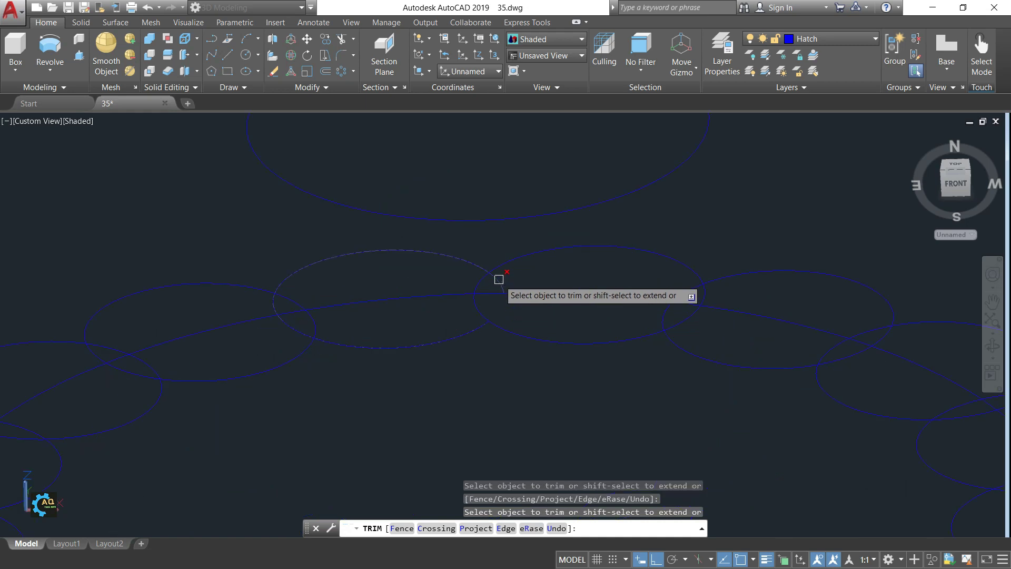
{"action": "left_click", "coordinate": [473, 293]}
{"action": "left_click", "coordinate": [303, 311]}
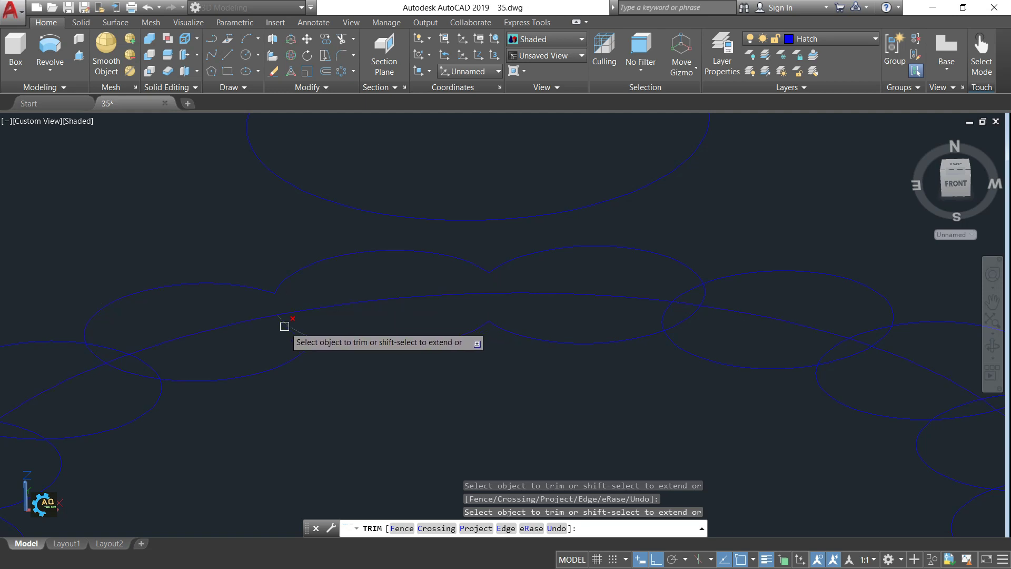
{"action": "middle_click_drag", "start_coordinate": [211, 362], "coordinate": [289, 343]}
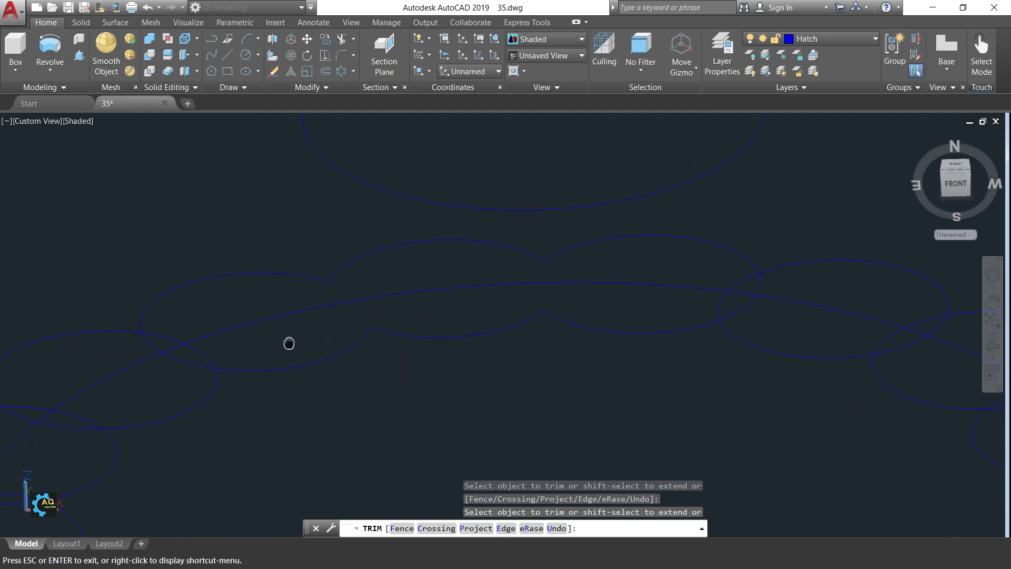
{"action": "left_click", "coordinate": [179, 340]}
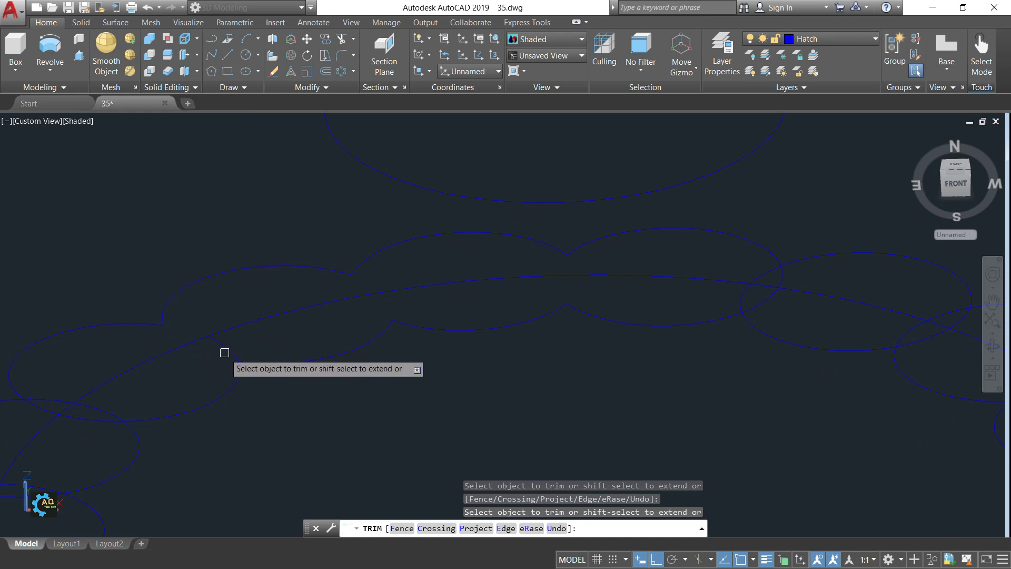
{"action": "scroll", "coordinate": [237, 353], "scroll_direction": "down", "scroll_amount": 5}
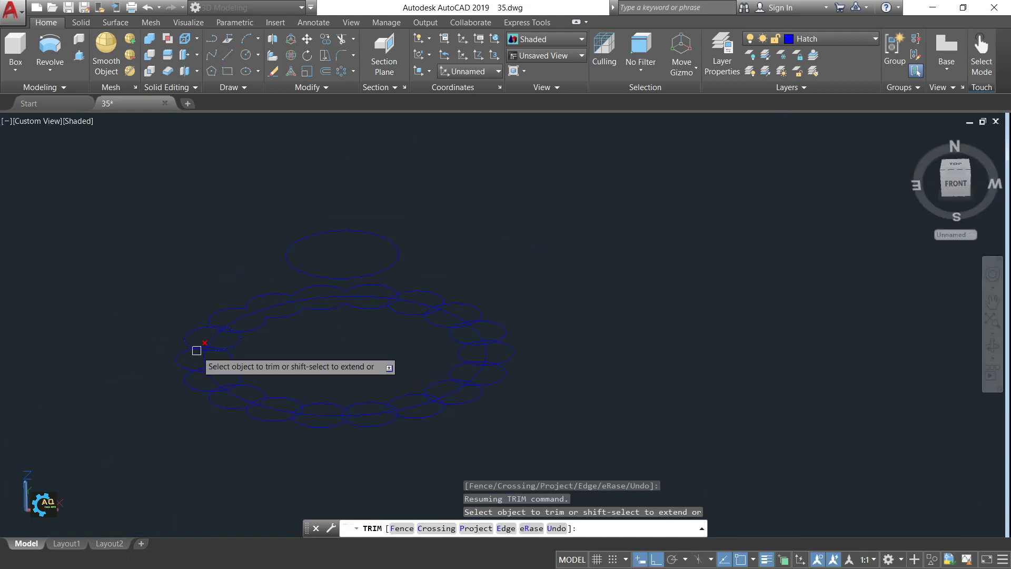
{"action": "scroll", "coordinate": [226, 314], "scroll_direction": "up", "scroll_amount": 5}
Trim the overlapping arcs on the left side of the ring with crossing windows
{"action": "left_click", "coordinate": [255, 295]}
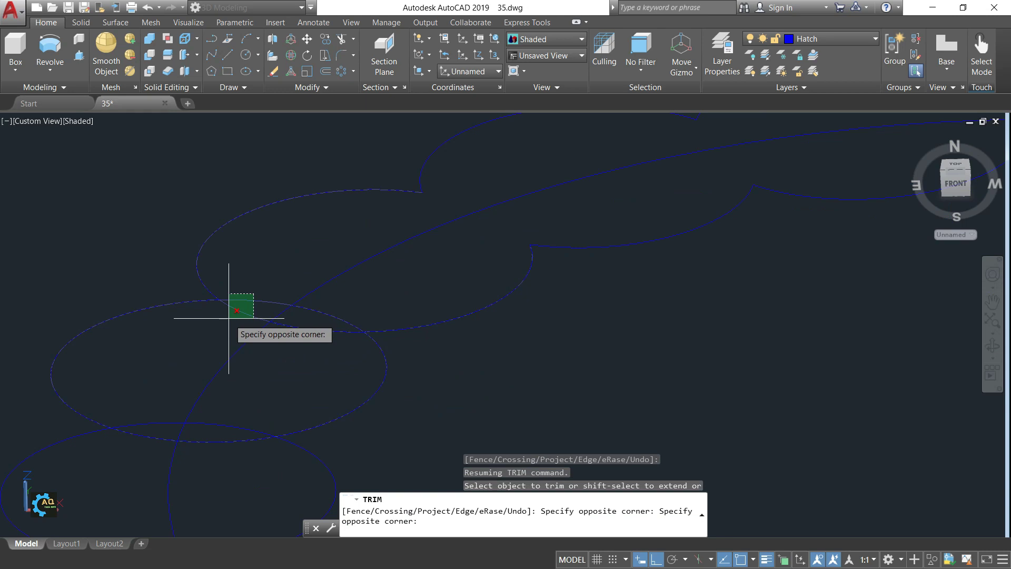
{"action": "left_click", "coordinate": [228, 317]}
{"action": "scroll", "coordinate": [334, 300], "scroll_direction": "down", "scroll_amount": 3}
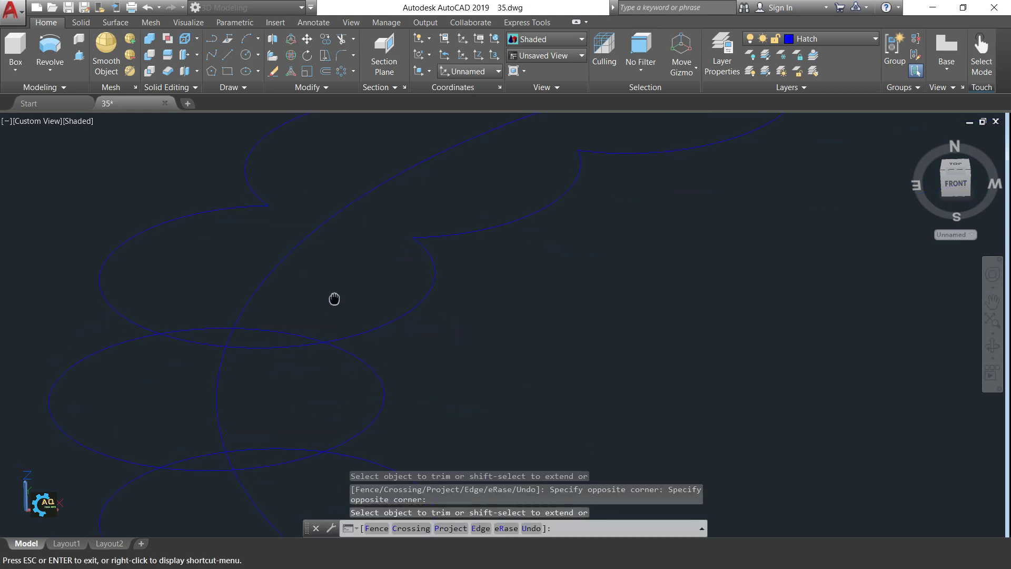
{"action": "scroll", "coordinate": [282, 374], "scroll_direction": "up", "scroll_amount": 3}
{"action": "left_click", "coordinate": [216, 303]}
{"action": "left_click", "coordinate": [182, 353]}
Trim the last overlapping arcs to finish the scalloped outline
{"action": "middle_click_drag", "start_coordinate": [218, 293], "coordinate": [278, 264]}
{"action": "left_click", "coordinate": [304, 267]}
{"action": "left_click", "coordinate": [289, 328]}
{"action": "left_click", "coordinate": [207, 283]}
{"action": "left_click", "coordinate": [192, 343]}
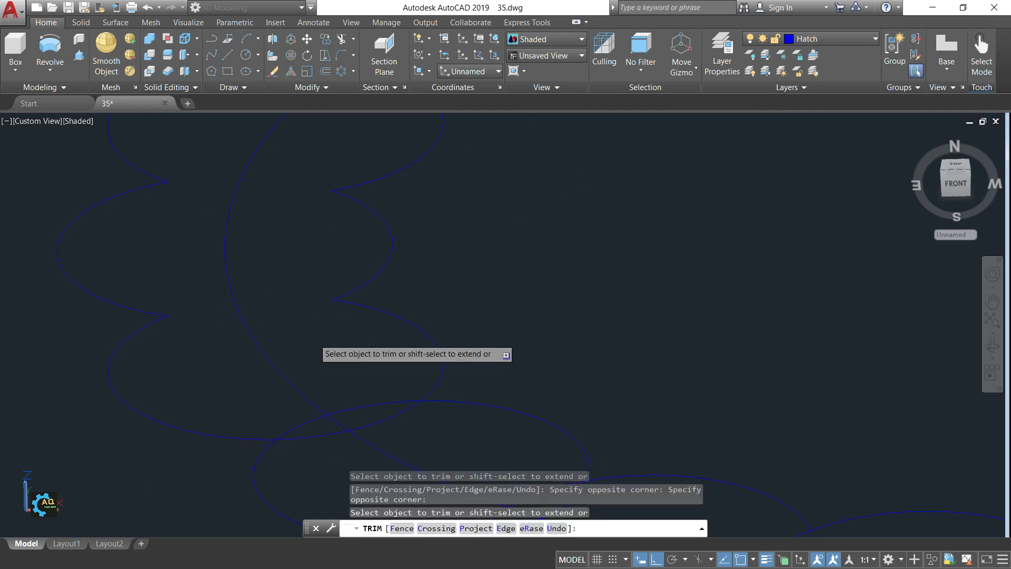
{"action": "scroll", "coordinate": [560, 305], "scroll_direction": "down", "scroll_amount": 5}
{"action": "key", "text": "Escape"}
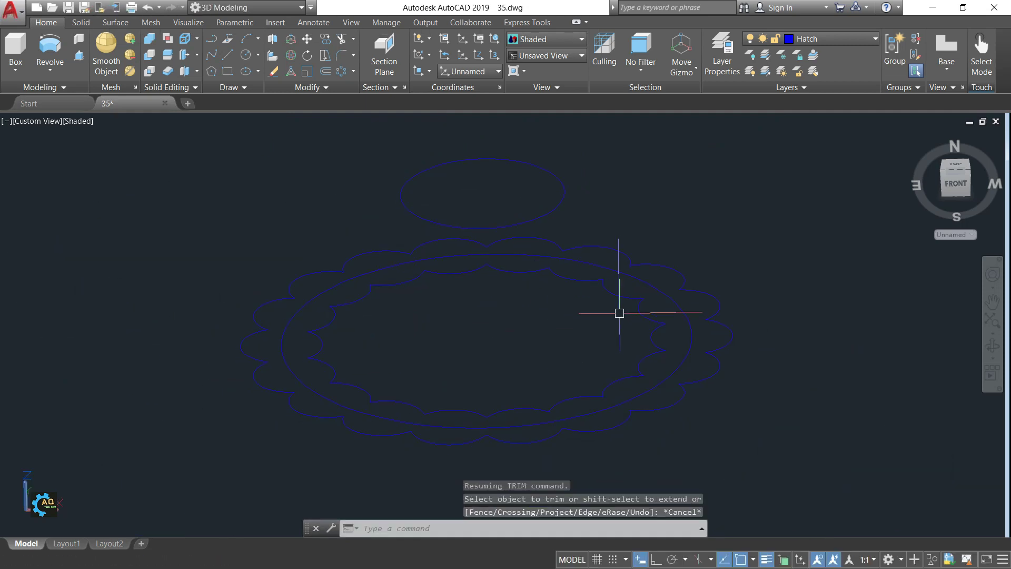
{"action": "left_click", "coordinate": [611, 287]}
{"action": "key", "text": "Escape"}
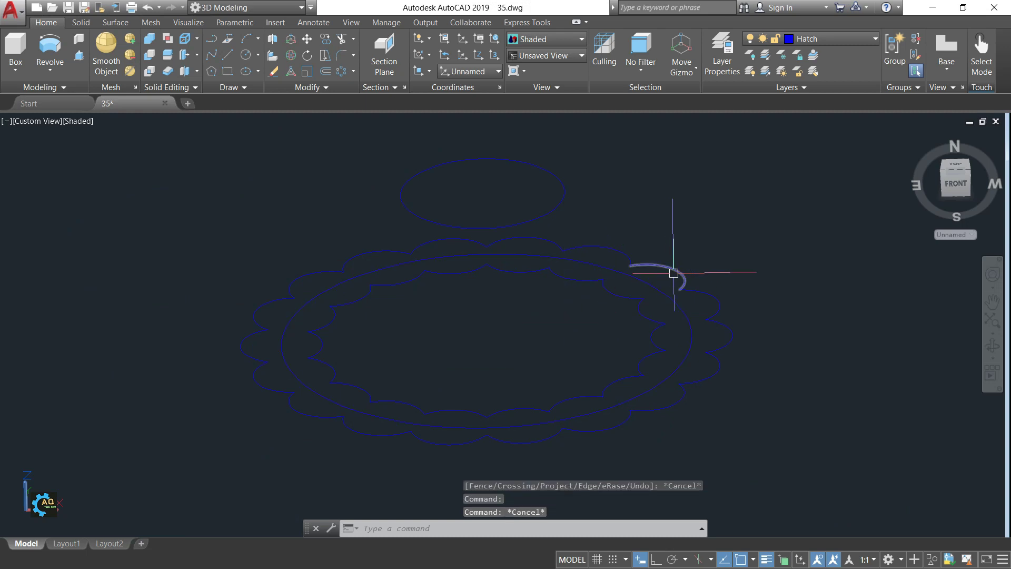
Join all the outer scalloped arcs into one continuous closed outline
{"action": "left_click", "coordinate": [675, 269]}
{"action": "type", "text": "J"}
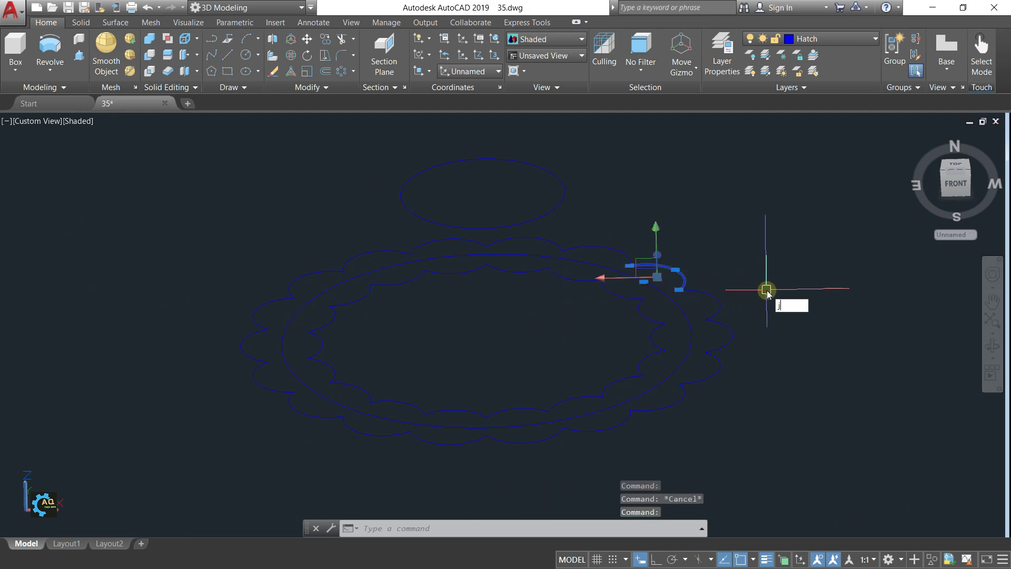
{"action": "key", "text": "Return"}
{"action": "left_click", "coordinate": [779, 262]}
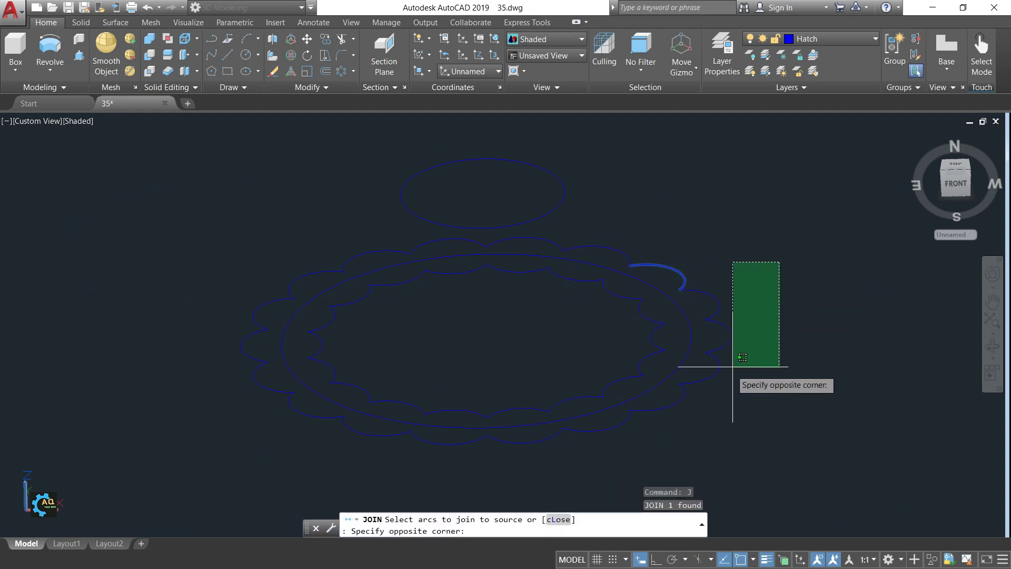
{"action": "left_click", "coordinate": [711, 406]}
{"action": "left_click_drag", "start_coordinate": [686, 402], "coordinate": [489, 441]}
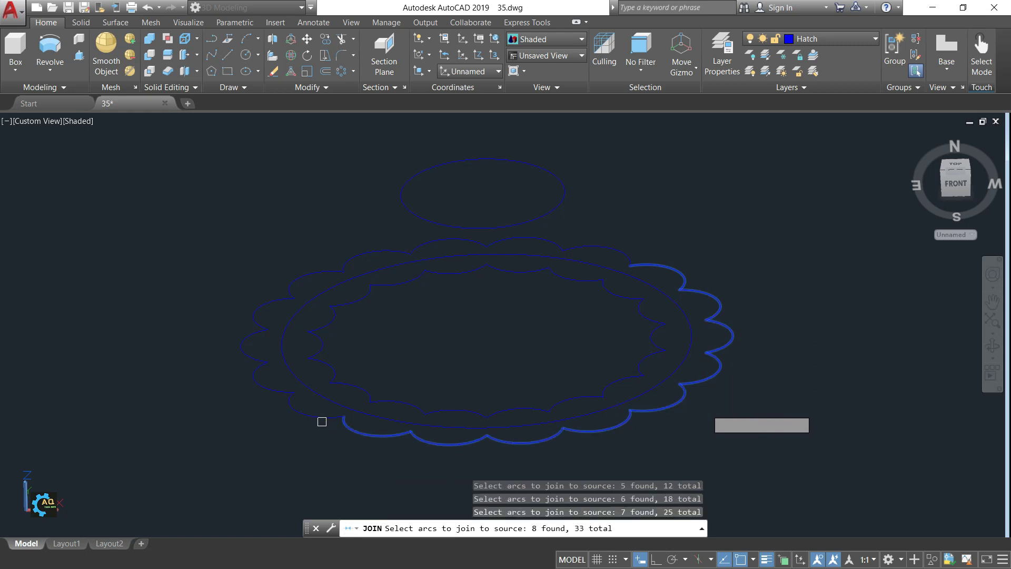
{"action": "left_click", "coordinate": [262, 376]}
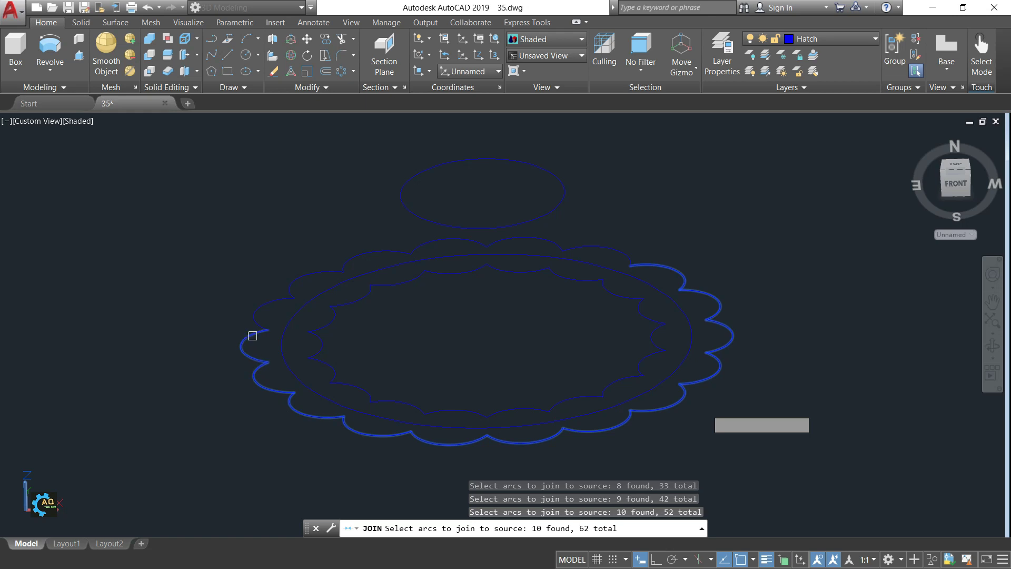
{"action": "left_click", "coordinate": [378, 251]}
{"action": "left_click", "coordinate": [425, 246]}
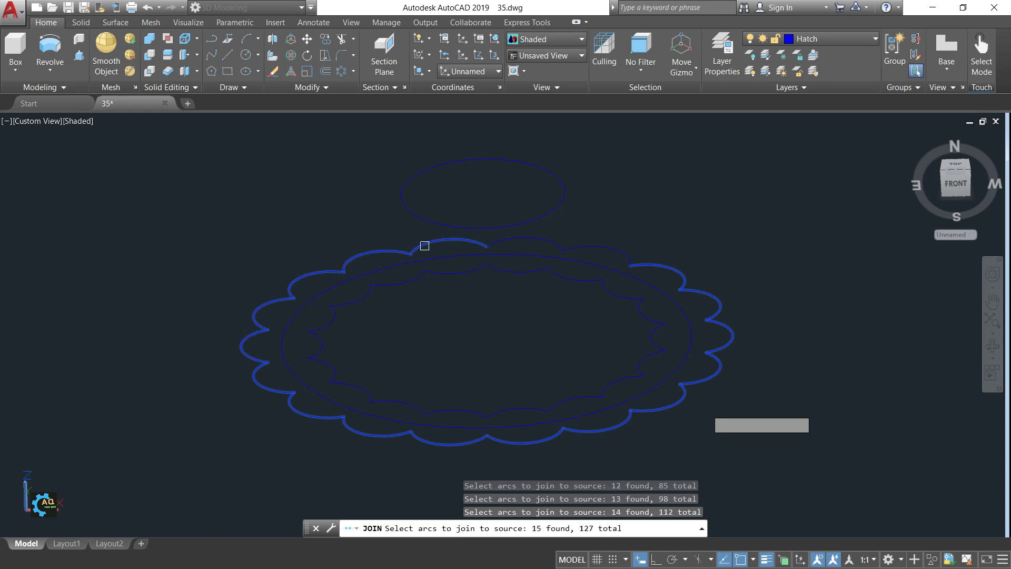
{"action": "key", "text": "Return"}
Select an arc of the outer outline to check the join
{"action": "left_click", "coordinate": [648, 266]}
{"action": "key", "text": "Escape"}
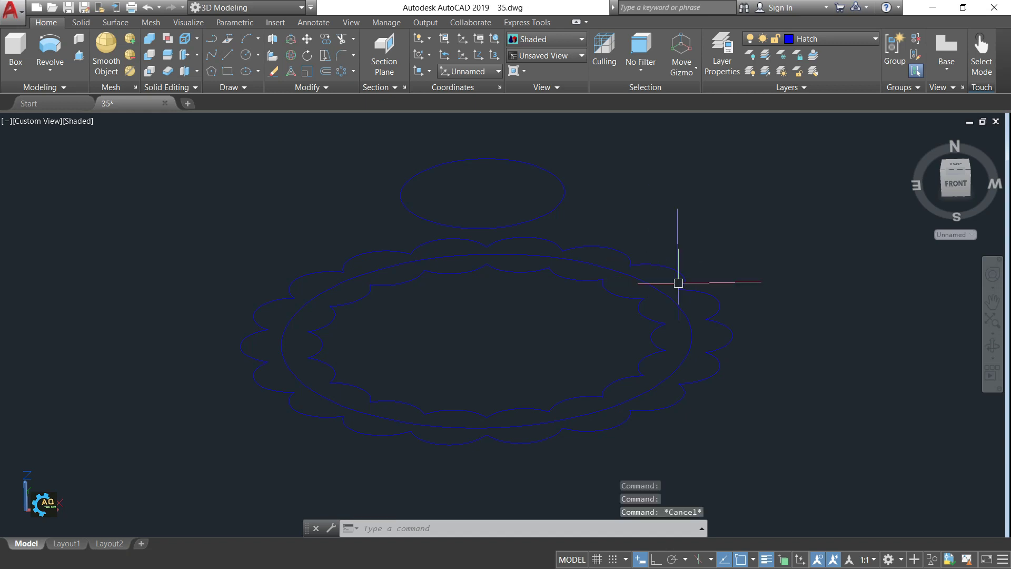
{"action": "middle_click_drag", "start_coordinate": [641, 287], "coordinate": [619, 289]}
{"action": "left_click", "coordinate": [681, 289]}
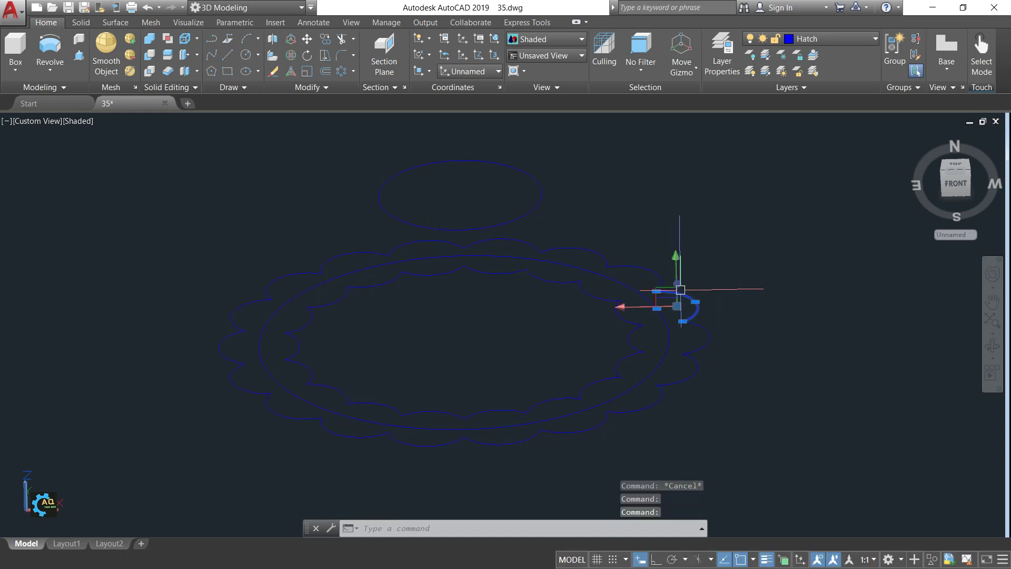
Turn off polar tracking and select the outer scalloped cloud
{"action": "key", "text": "Escape"}
{"action": "middle_click_drag", "start_coordinate": [582, 302], "coordinate": [597, 279]}
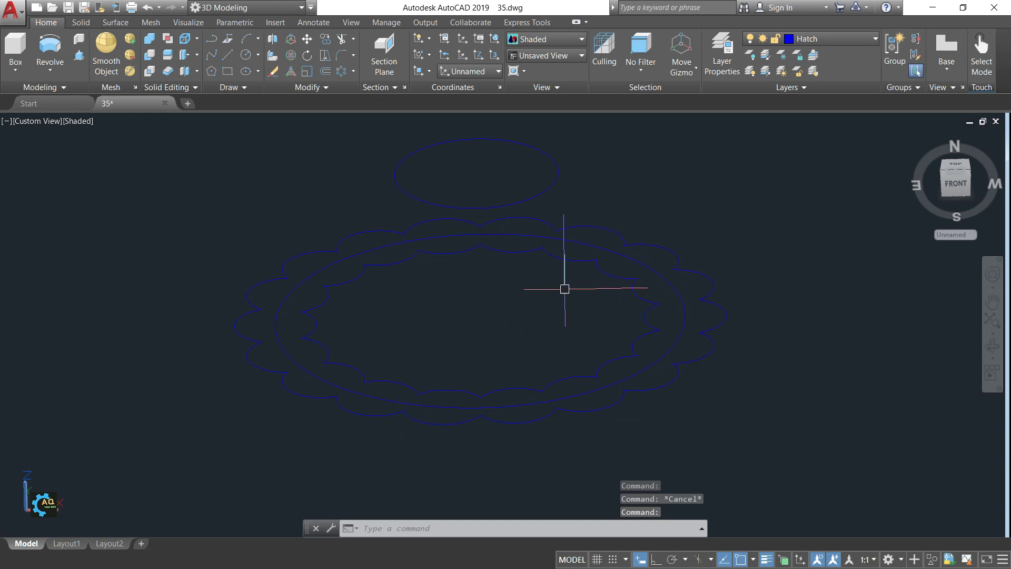
{"action": "scroll", "coordinate": [589, 274], "scroll_direction": "down", "scroll_amount": 2}
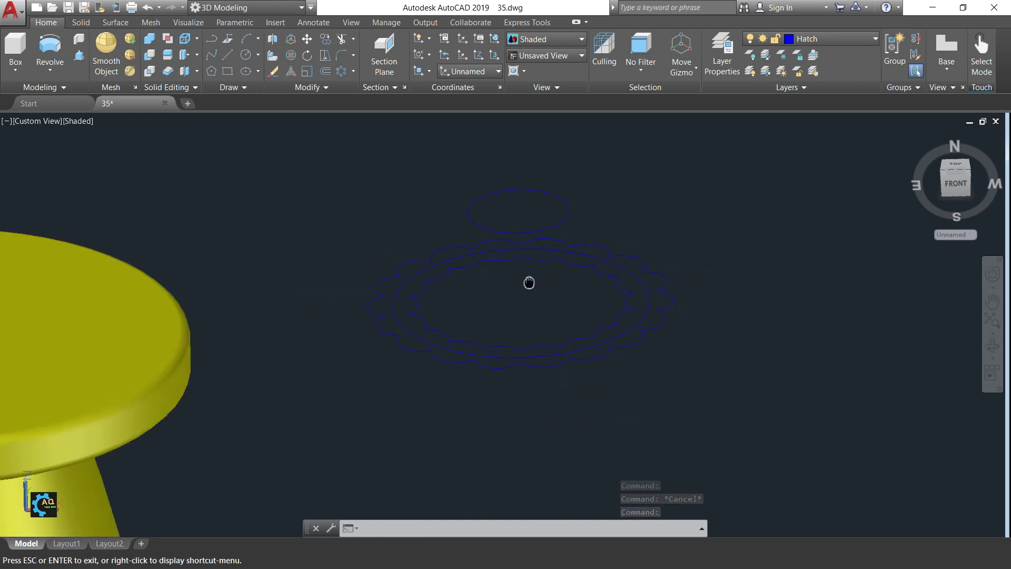
{"action": "scroll", "coordinate": [599, 287], "scroll_direction": "up", "scroll_amount": 2}
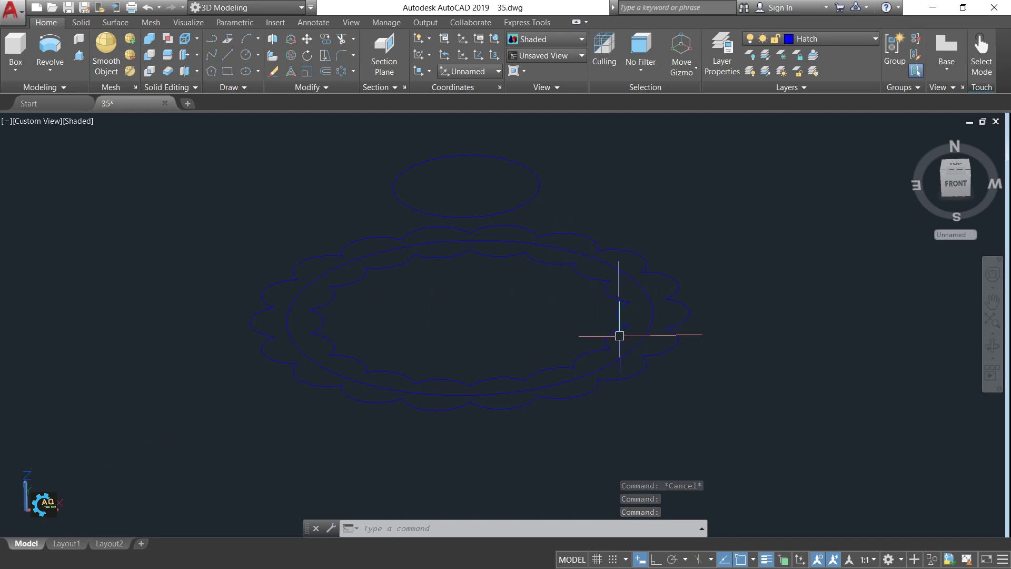
{"action": "key", "text": "F10"}
{"action": "scroll", "coordinate": [758, 298], "scroll_direction": "up", "scroll_amount": 2}
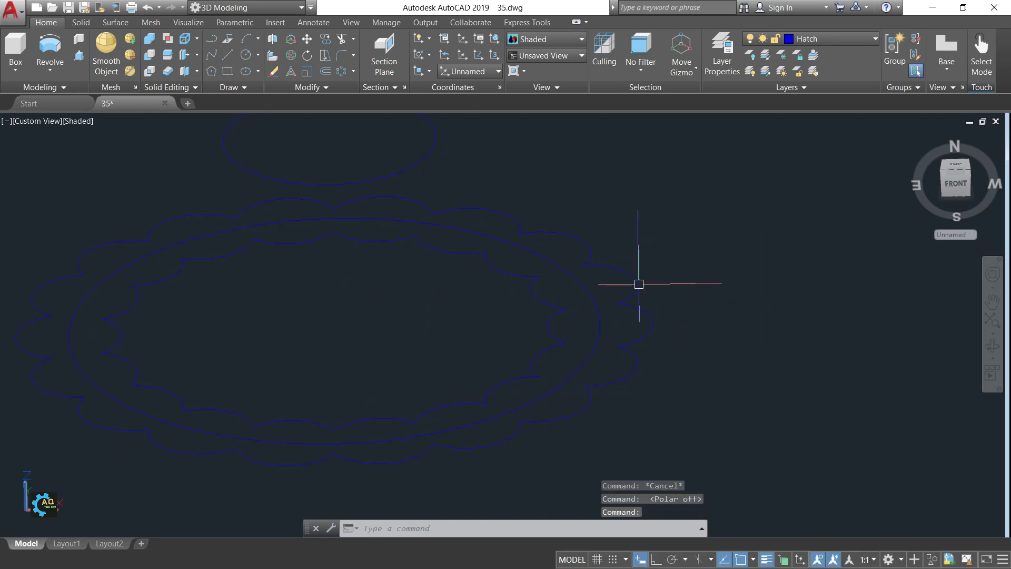
{"action": "left_click", "coordinate": [638, 287]}
Clear the selection and frame the scalloped outlines beside the yellow column's top
{"action": "middle_click_drag", "start_coordinate": [717, 297], "coordinate": [693, 320]}
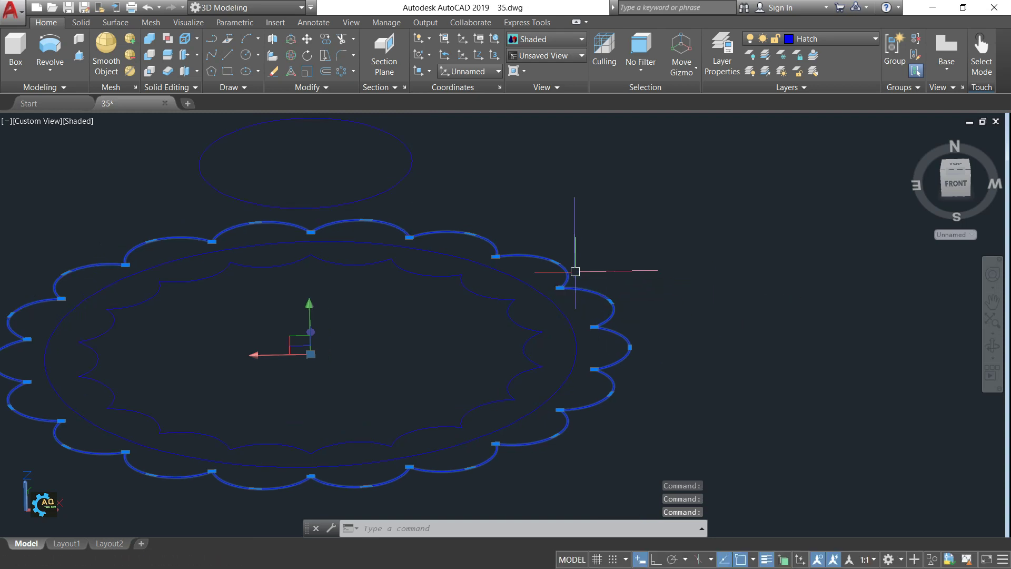
{"action": "key", "text": "Escape"}
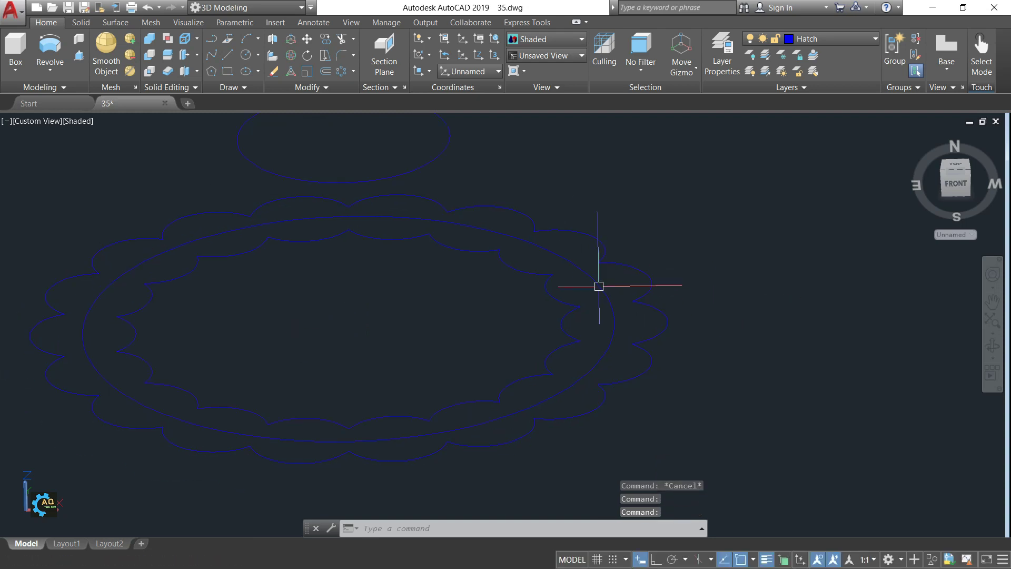
{"action": "key", "text": "Escape"}
{"action": "scroll", "coordinate": [665, 220], "scroll_direction": "down", "scroll_amount": 3}
{"action": "middle_click_drag", "start_coordinate": [506, 259], "coordinate": [503, 292]}
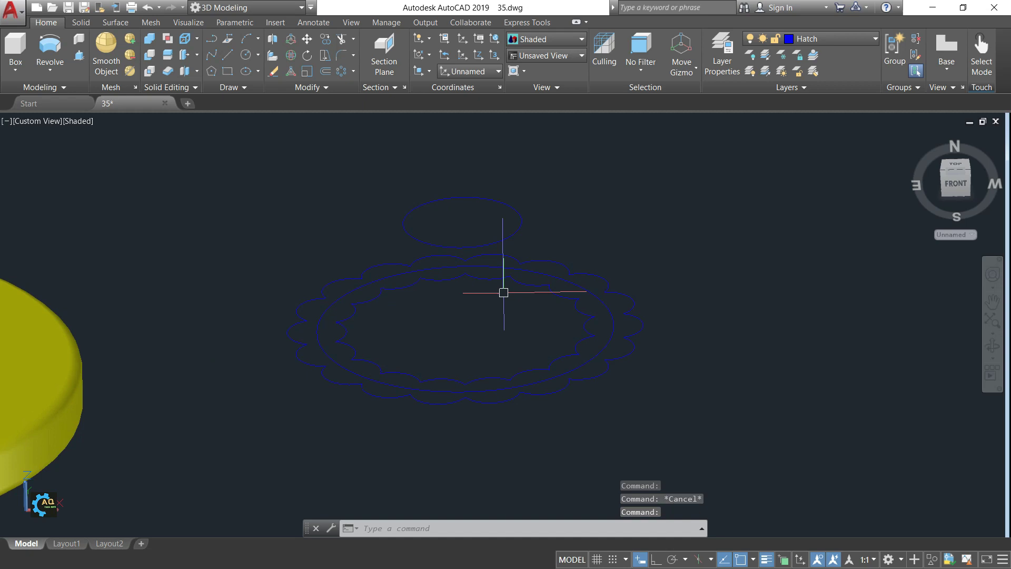
{"action": "scroll", "coordinate": [505, 279], "scroll_direction": "down", "scroll_amount": 4}
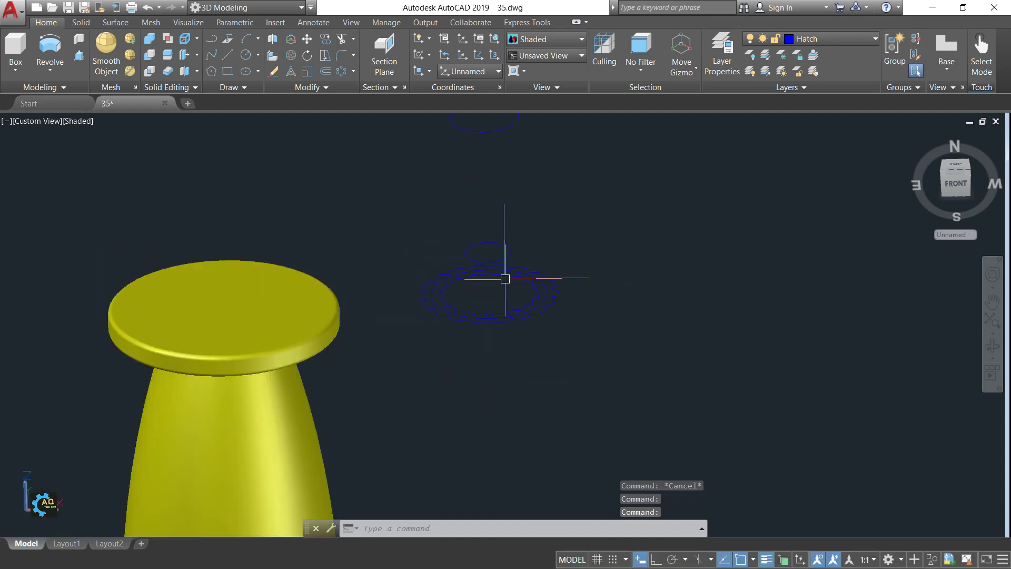
{"action": "middle_click_drag", "start_coordinate": [526, 202], "coordinate": [522, 239]}
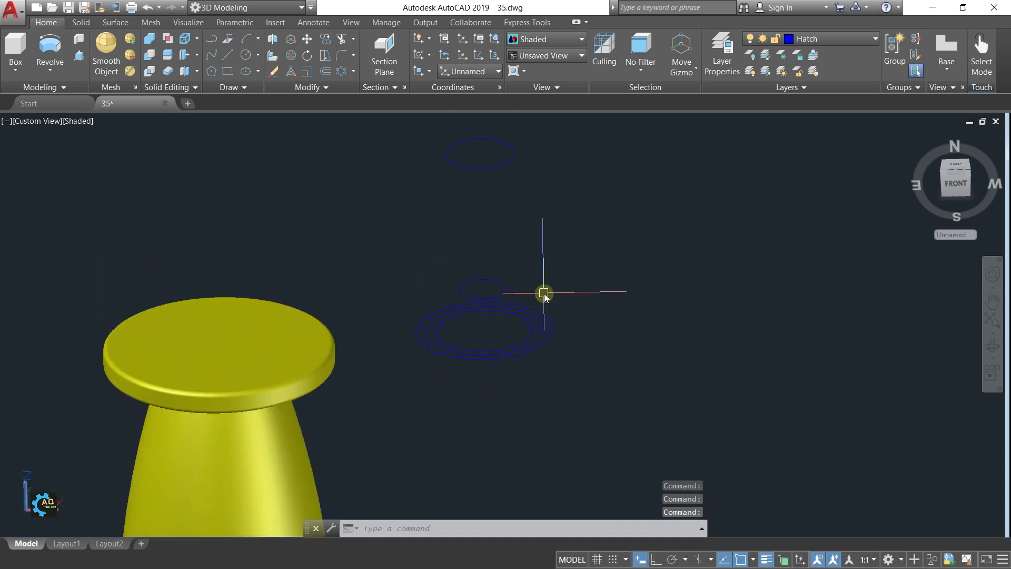
Move the small ellipse straight up about 100 units with Ortho on
{"action": "type", "text": "m"}
{"action": "key", "text": "Return"}
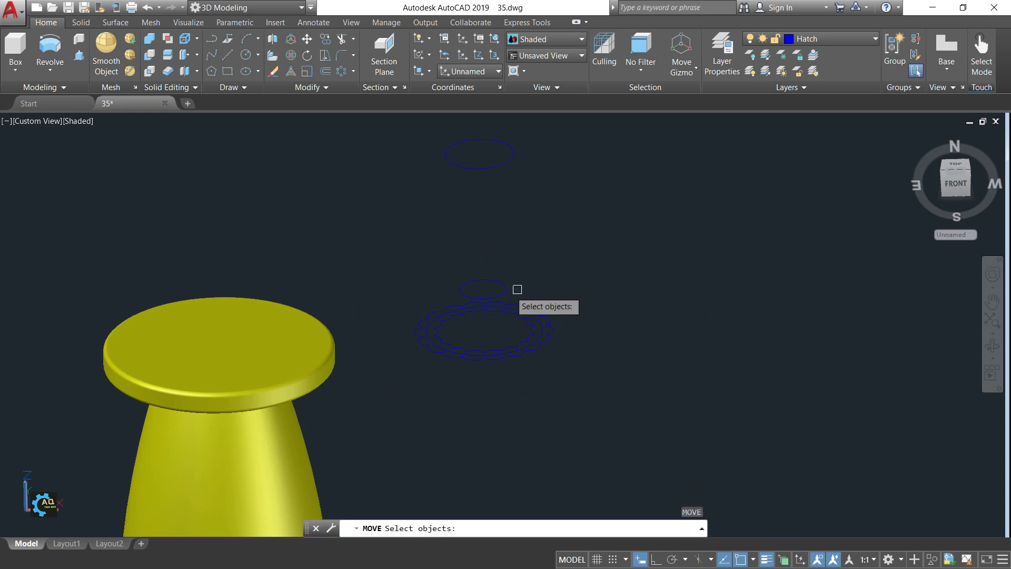
{"action": "left_click", "coordinate": [508, 289]}
{"action": "key", "text": "Return"}
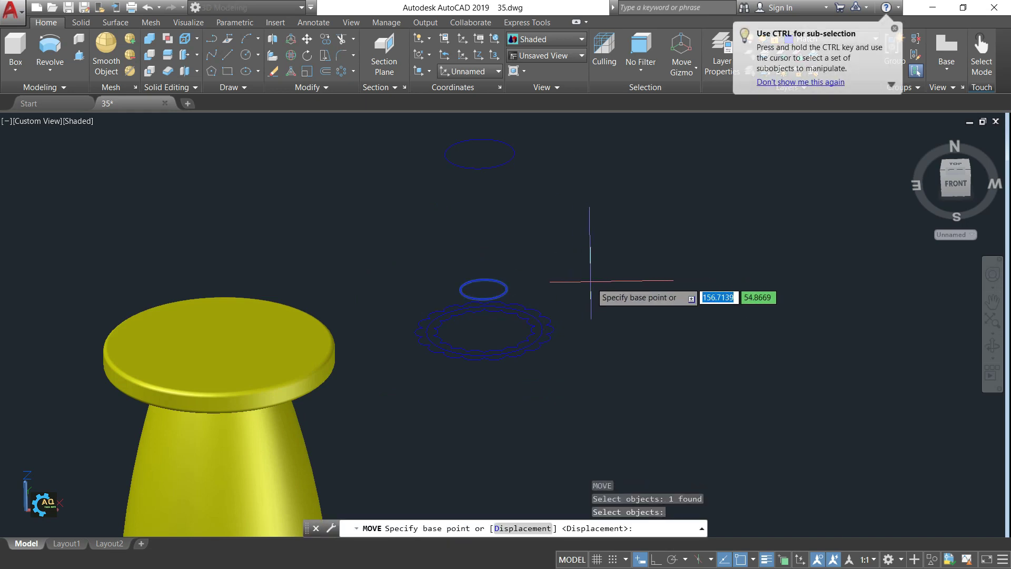
{"action": "left_click", "coordinate": [591, 282]}
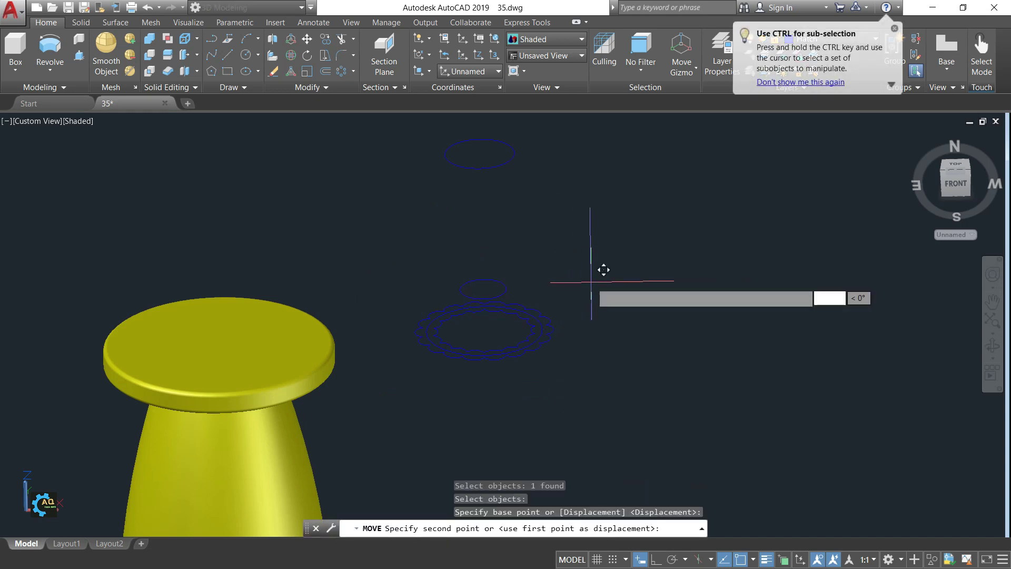
{"action": "left_click", "coordinate": [656, 559]}
{"action": "middle_click_drag", "start_coordinate": [586, 151], "coordinate": [584, 231]}
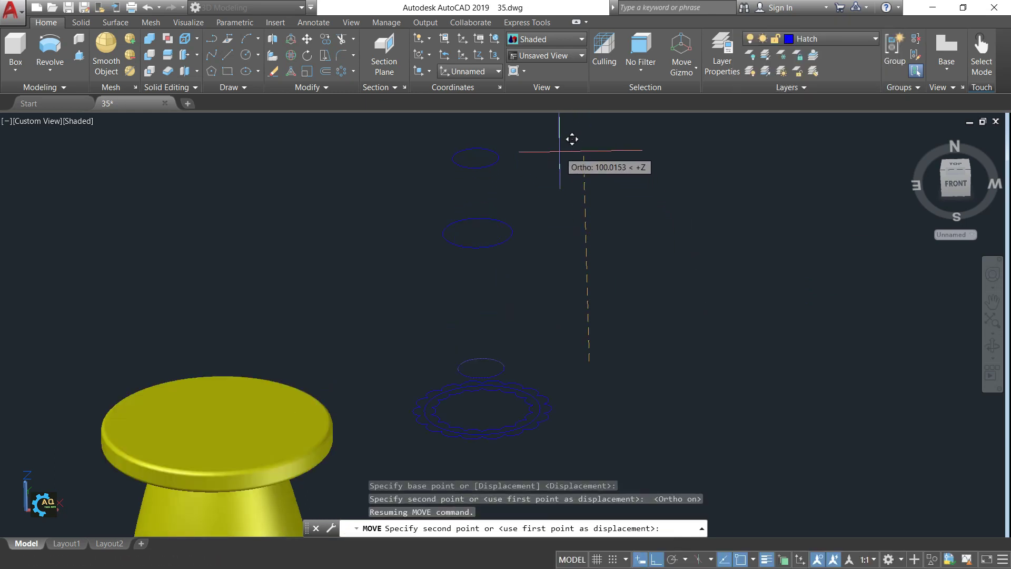
{"action": "left_click", "coordinate": [559, 164]}
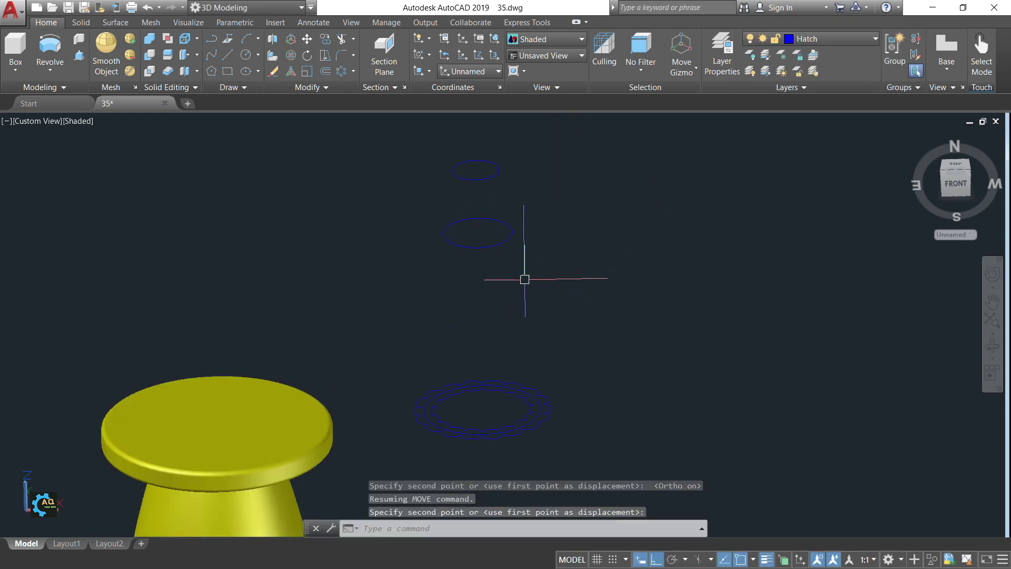
{"action": "middle_click_drag", "start_coordinate": [516, 375], "coordinate": [537, 344]}
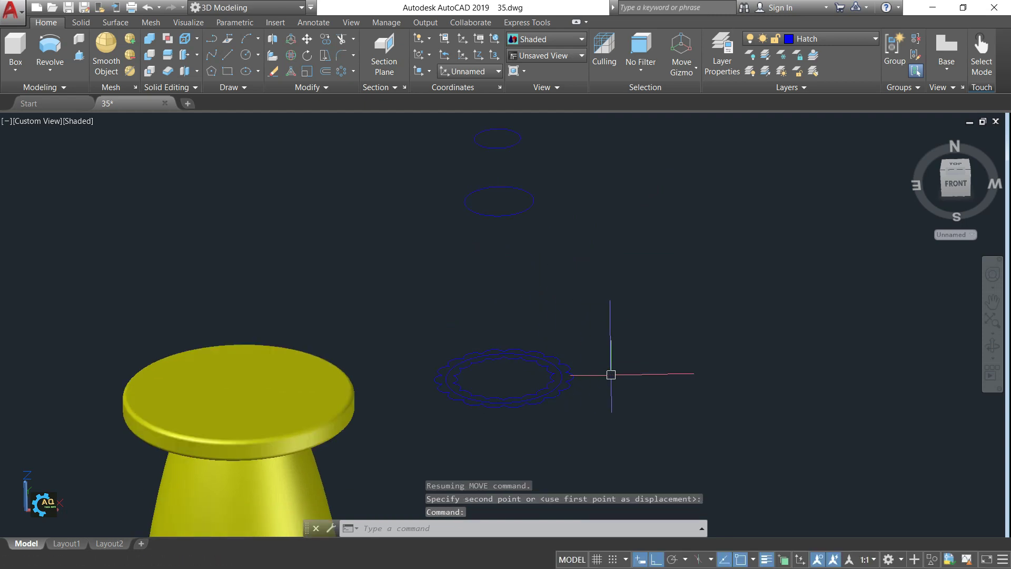
Lift the scalloped outline above the lower ring, then window-select the leftover lower ring
{"action": "type", "text": "m"}
{"action": "key", "text": "Return"}
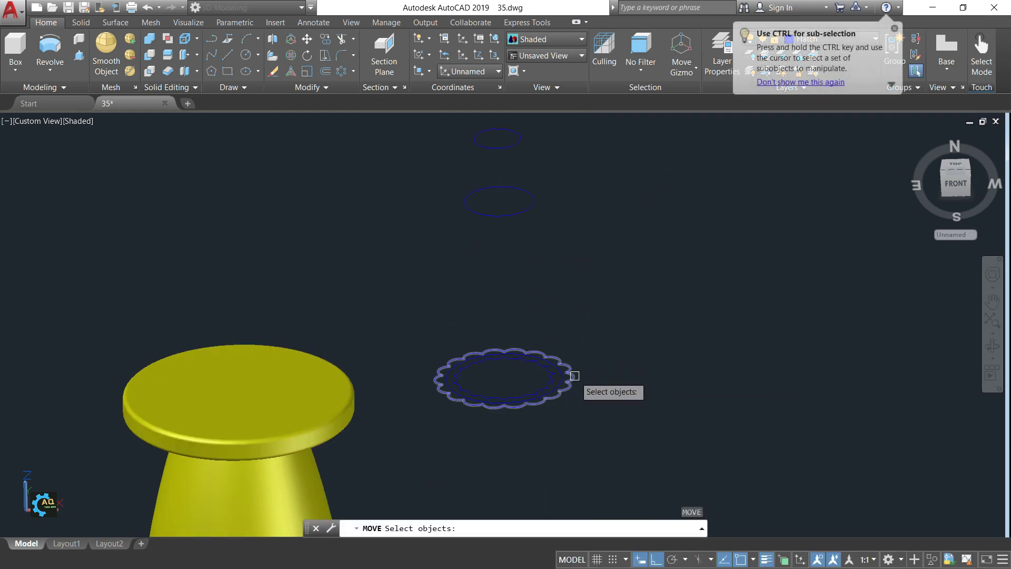
{"action": "left_click", "coordinate": [574, 377]}
{"action": "key", "text": "Return"}
{"action": "left_click", "coordinate": [652, 391]}
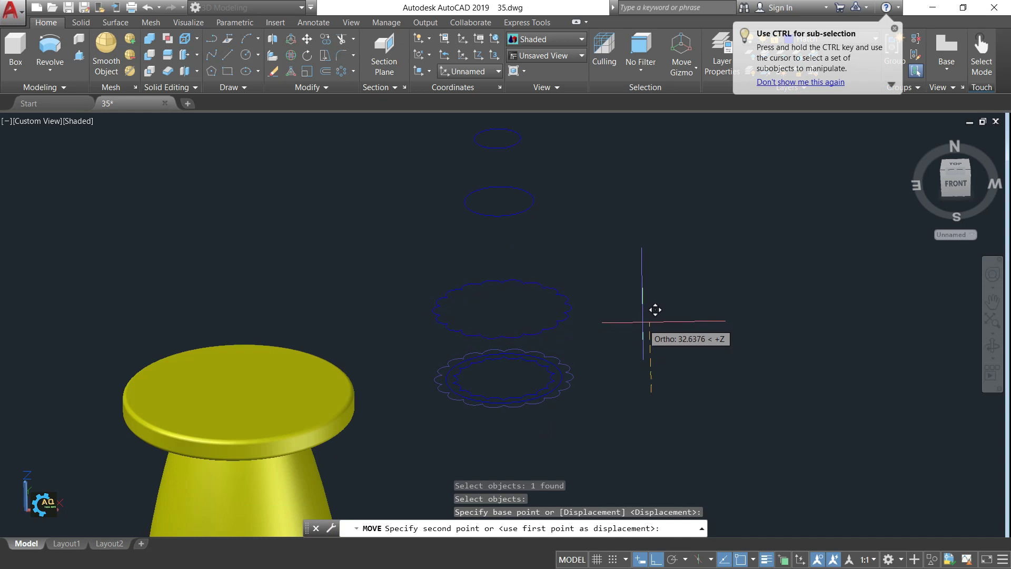
{"action": "left_click", "coordinate": [635, 286]}
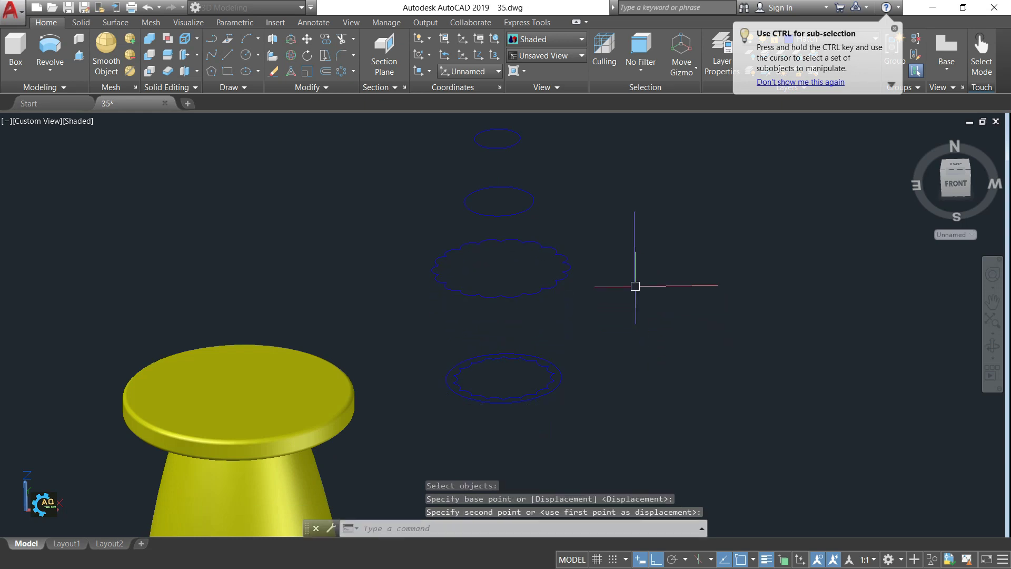
{"action": "left_click", "coordinate": [390, 330]}
{"action": "left_click", "coordinate": [685, 421]}
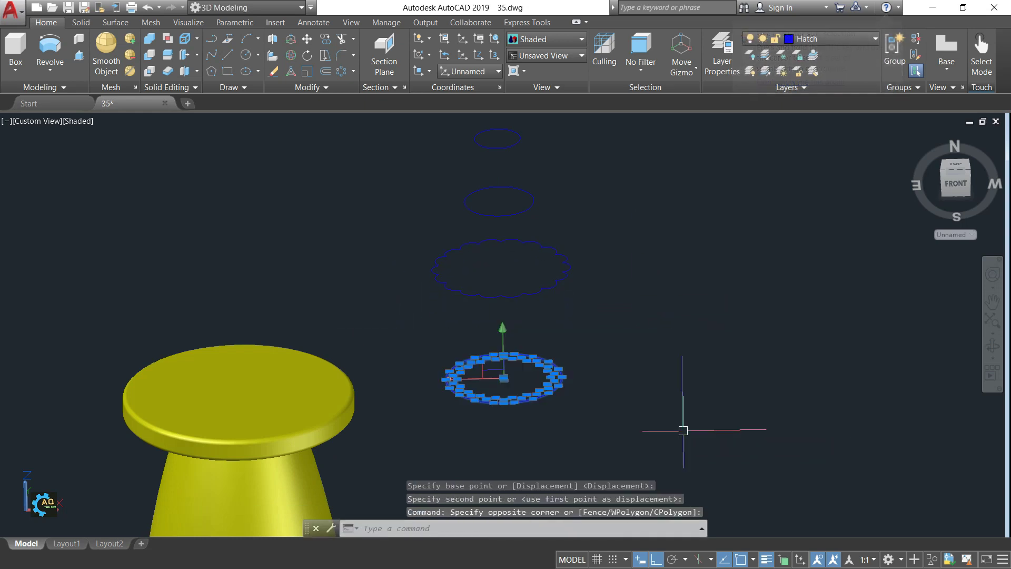
Delete the leftover lower ring and move the middle ellipse below the scalloped outline
{"action": "key", "text": "Delete"}
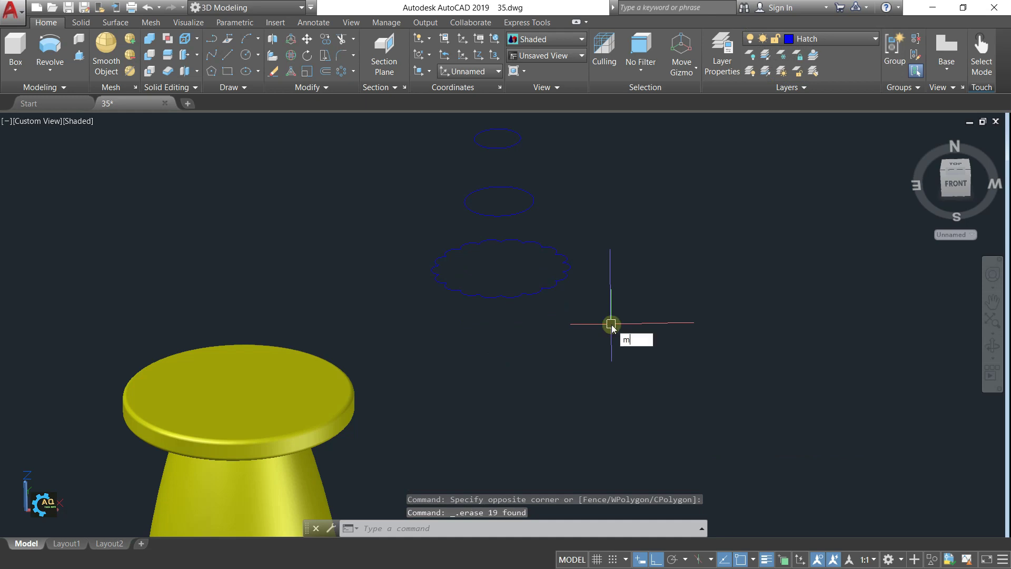
{"action": "key", "text": "Return"}
{"action": "left_click", "coordinate": [526, 210]}
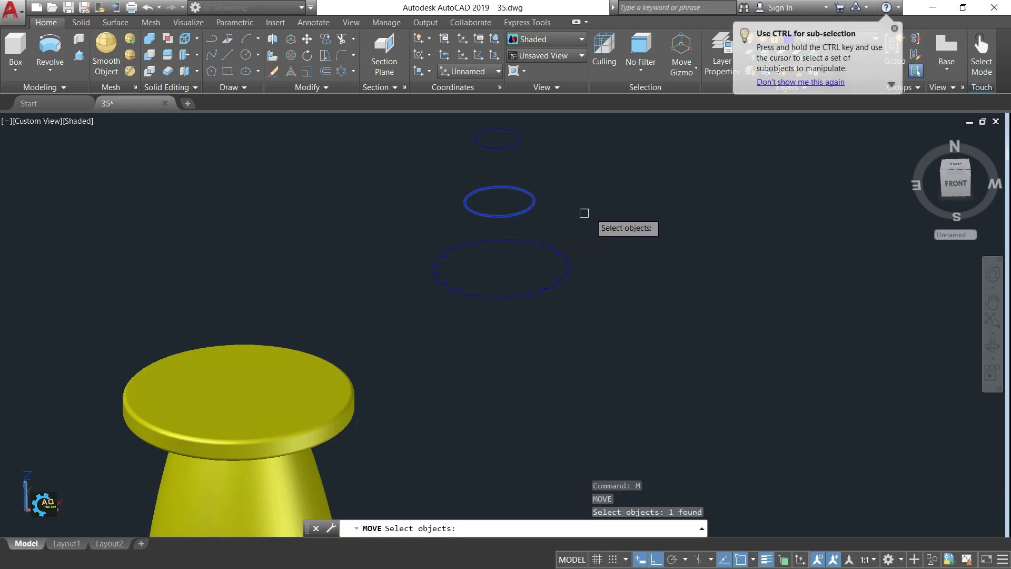
{"action": "key", "text": "Return"}
{"action": "left_click", "coordinate": [604, 174]}
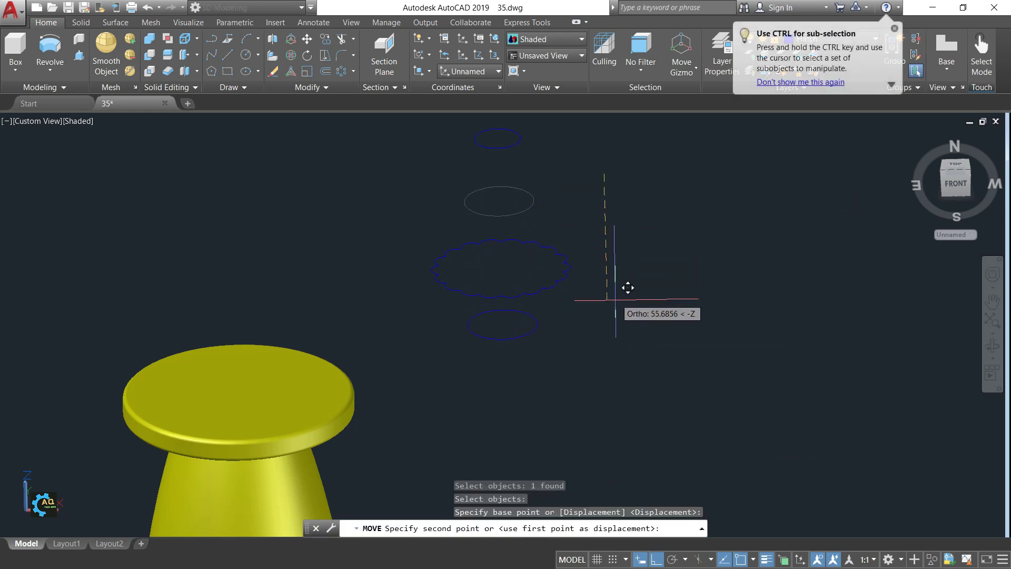
{"action": "left_click", "coordinate": [616, 320]}
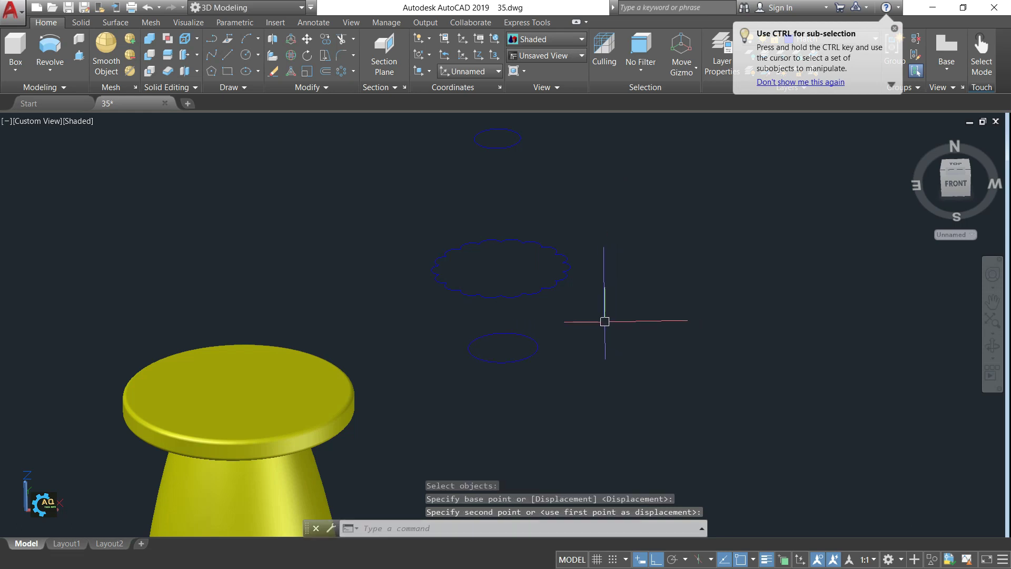
{"action": "middle_click_drag", "start_coordinate": [552, 351], "coordinate": [525, 375]}
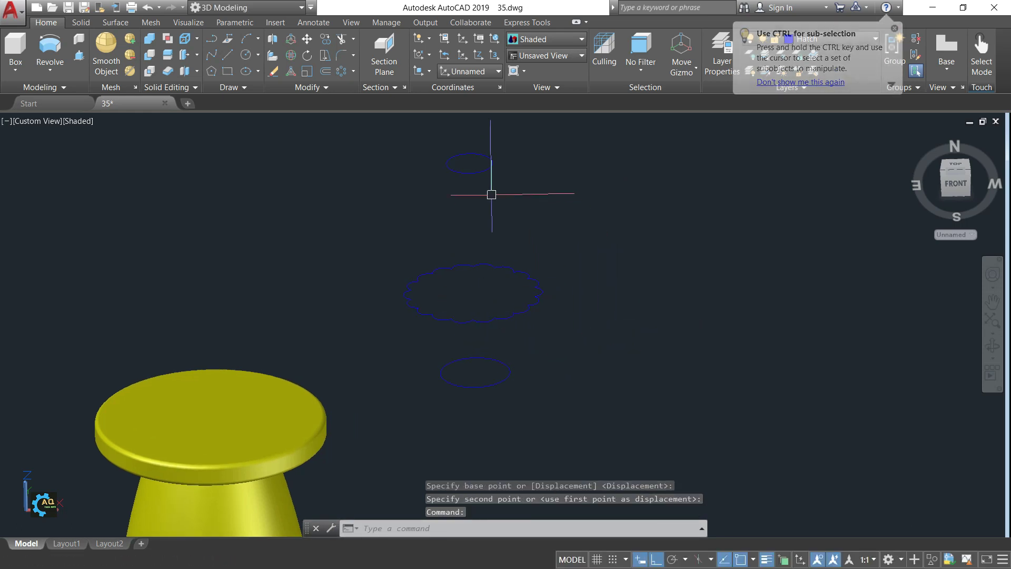
{"action": "type", "text": "m"}
Abandon the scalloped-outline move and undo the previous loft
{"action": "key", "text": "Return"}
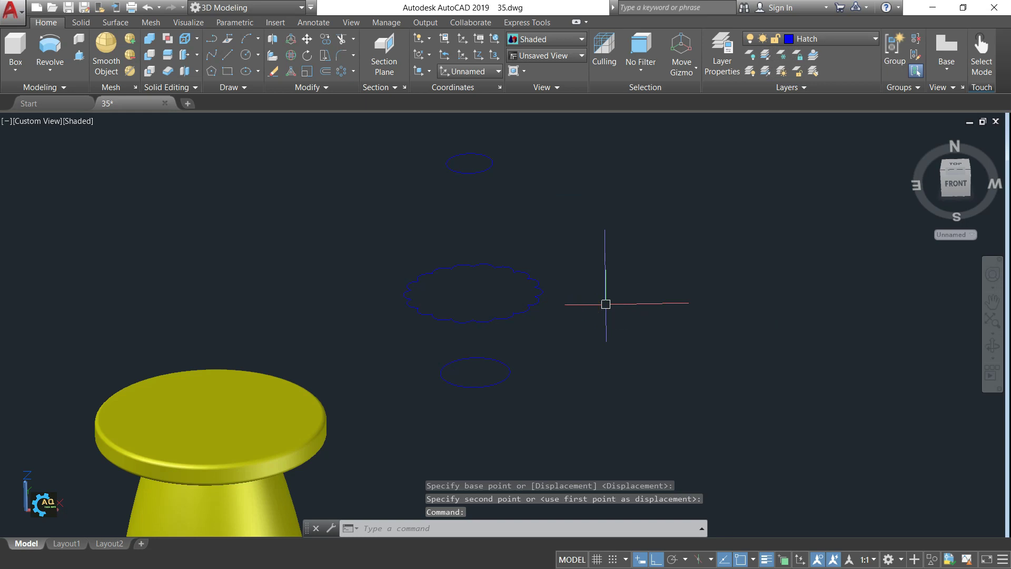
{"action": "left_click", "coordinate": [536, 304]}
{"action": "key", "text": "Return"}
{"action": "left_click", "coordinate": [619, 305]}
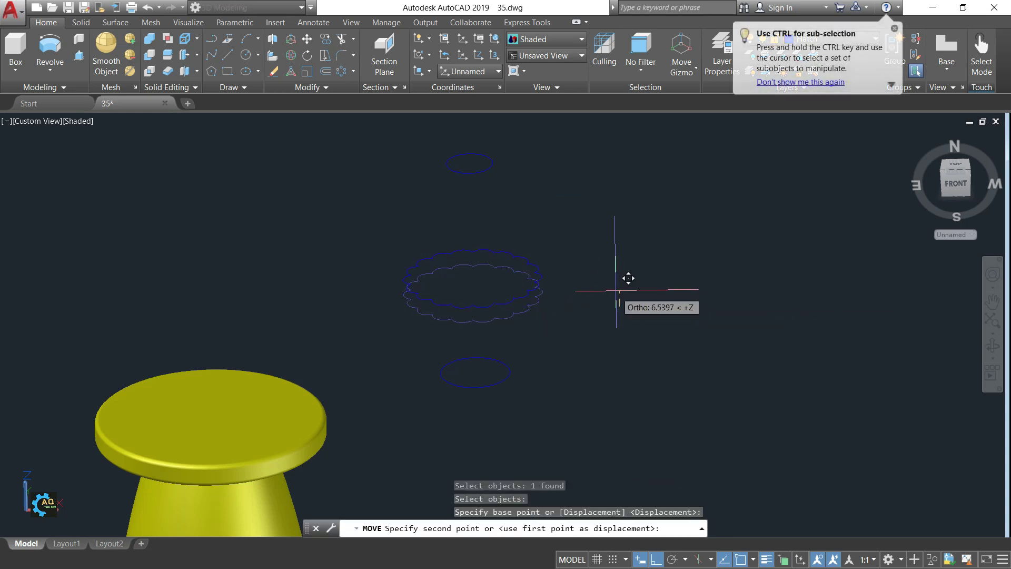
{"action": "key", "text": "Escape"}
{"action": "key", "text": "ctrl+z"}
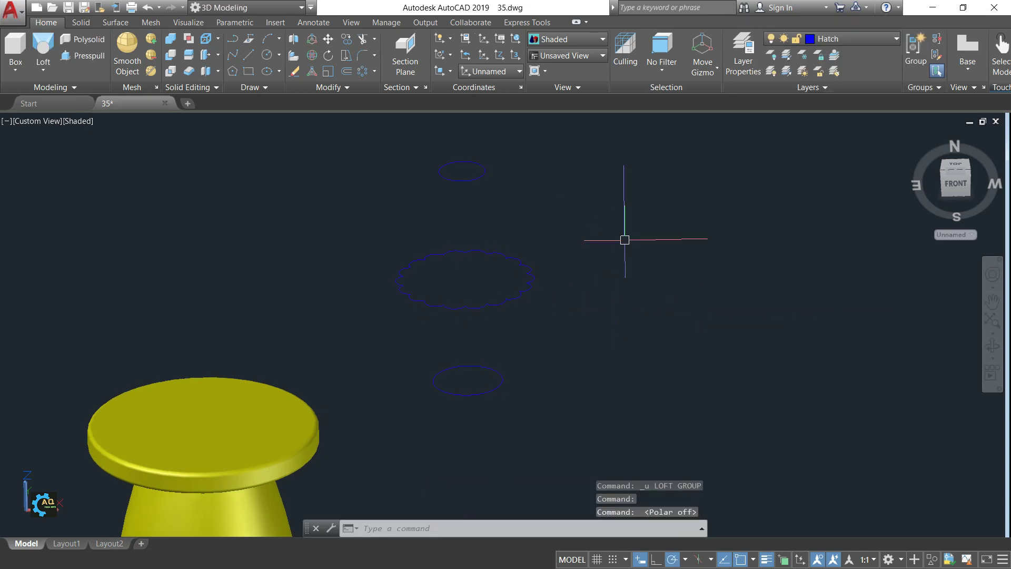
Loft through the bottom ellipse, wavy ring and top ellipse into a fluted solid
{"action": "key", "text": "F10"}
{"action": "key", "text": "alt"}
{"action": "left_click", "coordinate": [43, 70]}
{"action": "left_click", "coordinate": [32, 126]}
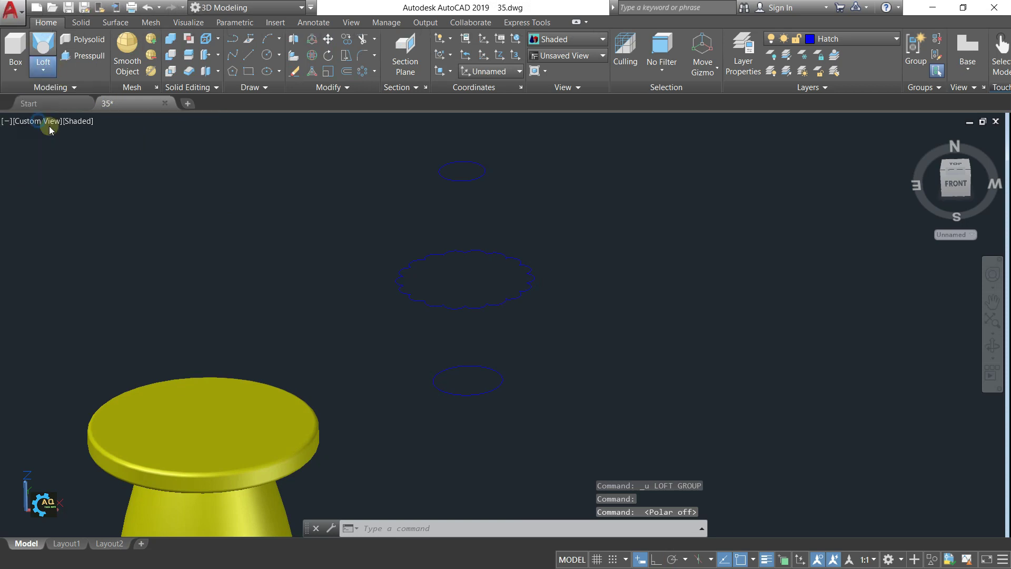
{"action": "left_click", "coordinate": [452, 394]}
{"action": "left_click", "coordinate": [499, 310]}
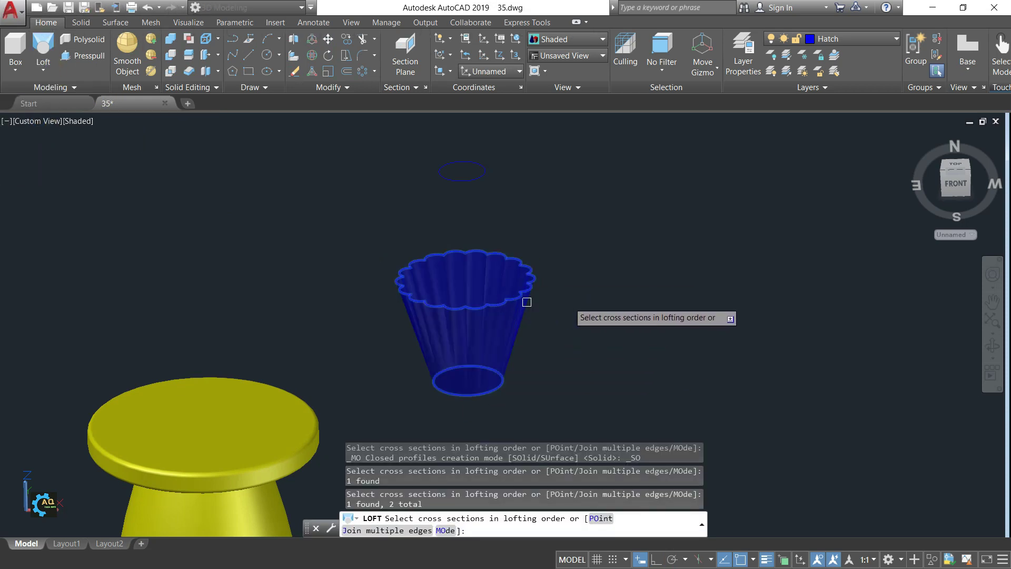
{"action": "left_click", "coordinate": [478, 178]}
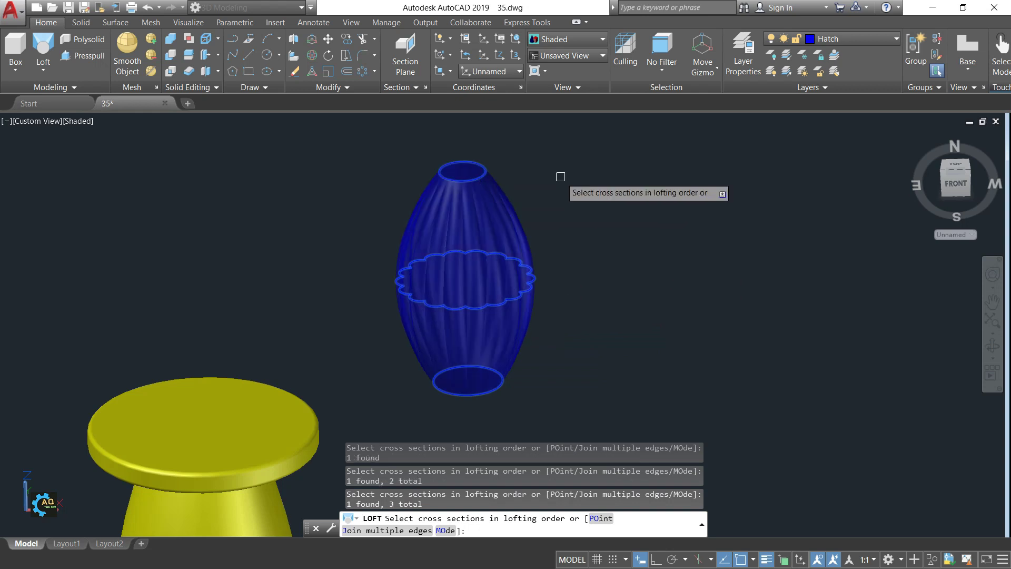
{"action": "key", "text": "Return"}
{"action": "key", "text": "Return"}
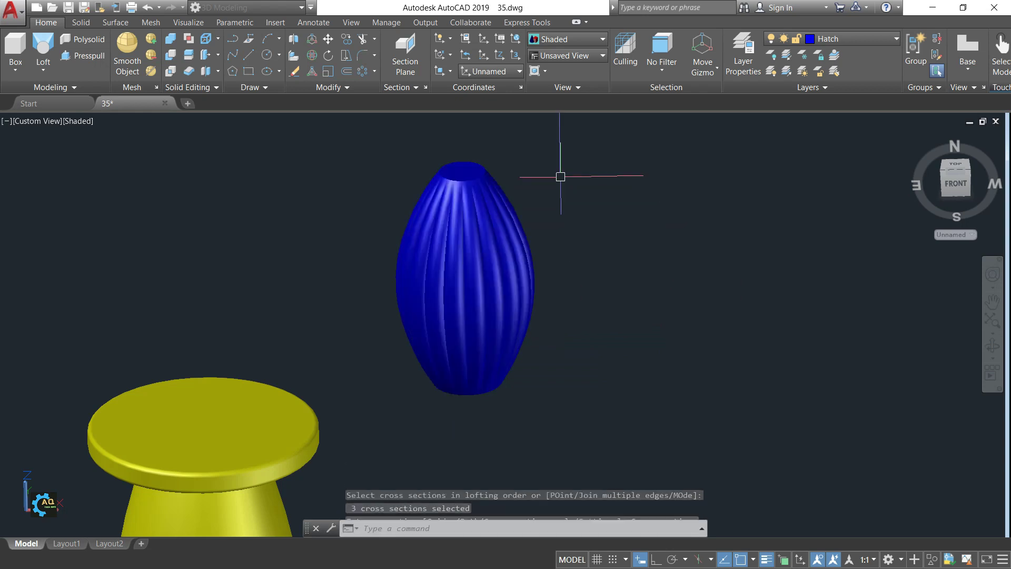
Orbit around the new fluted solid to view it at an angle
{"action": "scroll", "coordinate": [470, 174], "scroll_direction": "up", "scroll_amount": 2}
{"action": "scroll", "coordinate": [570, 247], "scroll_direction": "down", "scroll_amount": 2}
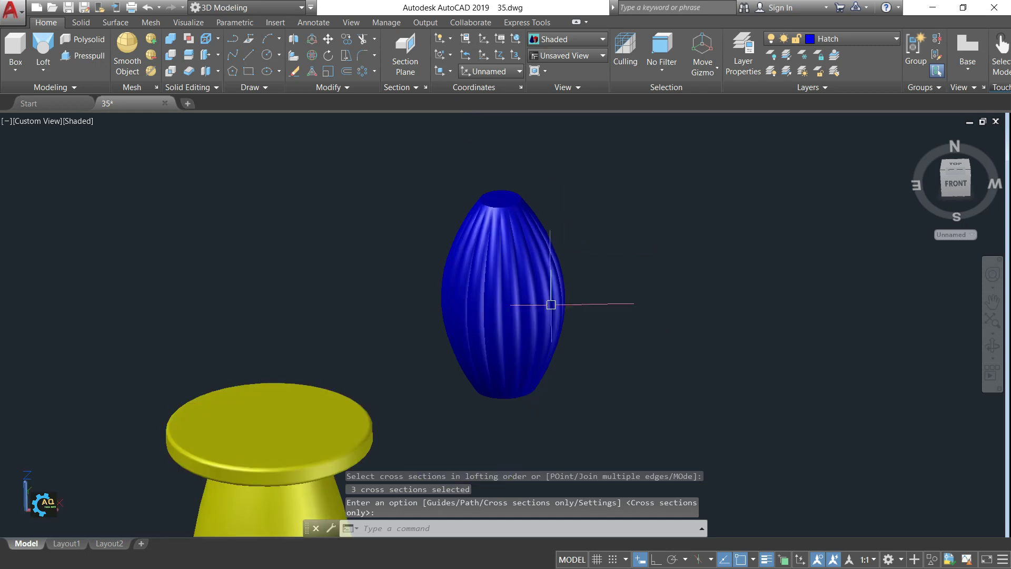
{"action": "middle_click_drag", "start_coordinate": [533, 367], "coordinate": [560, 261], "text": "shift"}
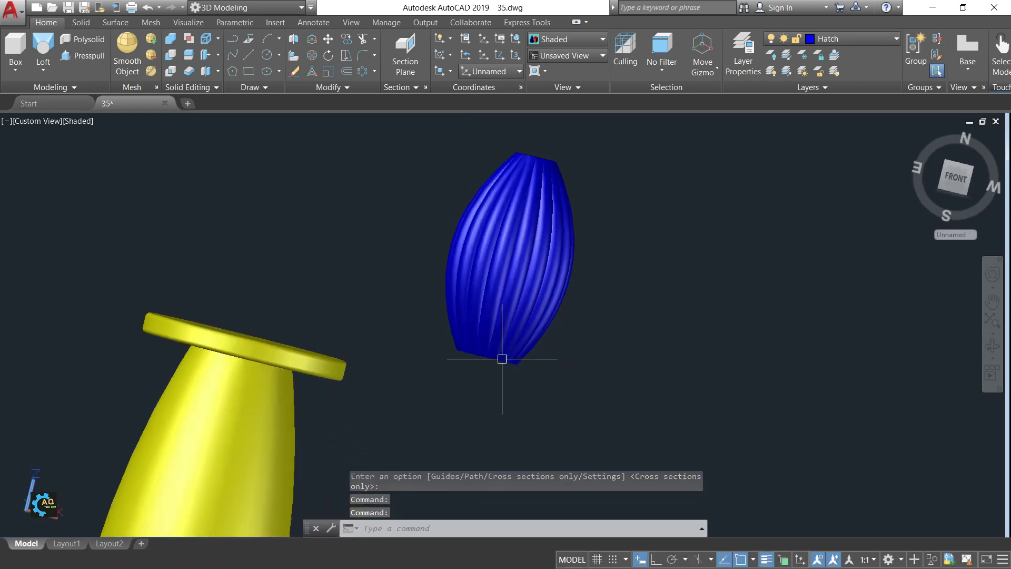
{"action": "scroll", "coordinate": [490, 364], "scroll_direction": "up", "scroll_amount": 3}
{"action": "mouse_move", "coordinate": [579, 389]}
{"action": "middle_mouse_down", "text": "shift"}
{"action": "mouse_move", "coordinate": [592, 297]}
{"action": "mouse_move", "coordinate": [551, 284]}
{"action": "middle_mouse_up", "text": "shift"}
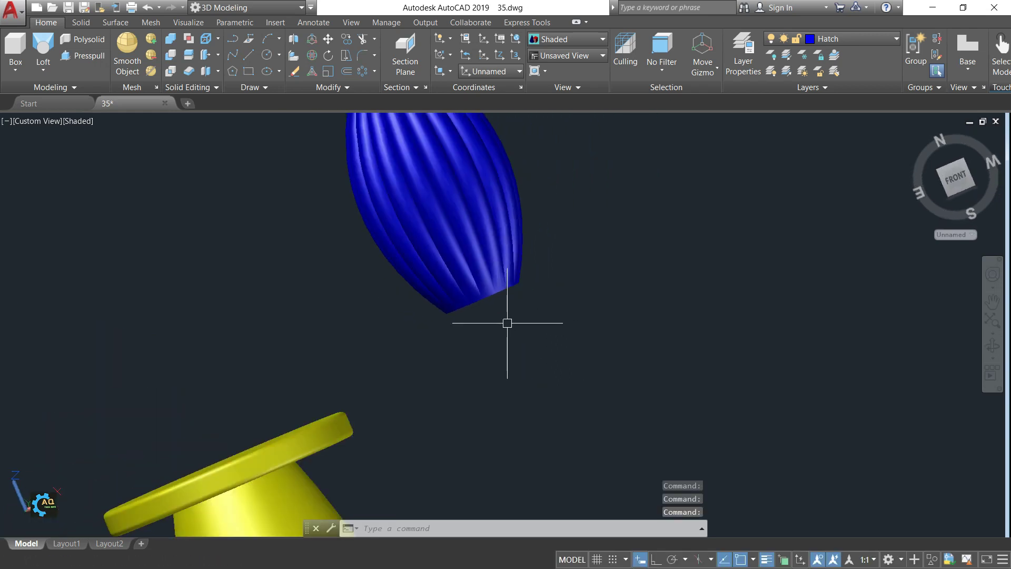
{"action": "type", "text": "m"}
{"action": "key", "text": "Return"}
Move the fluted solid from its bottom point onto the yellow disc top
{"action": "left_click", "coordinate": [491, 302]}
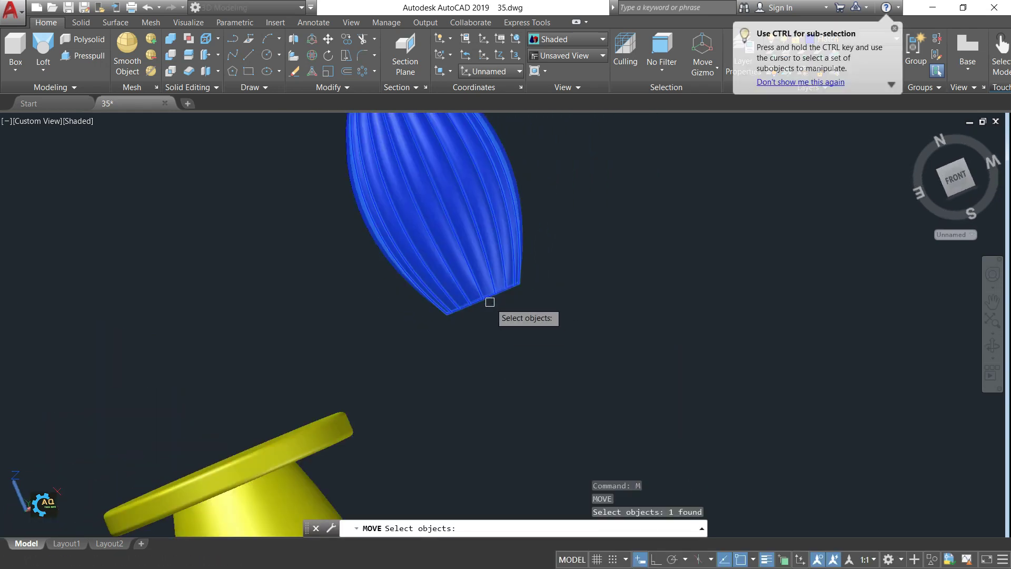
{"action": "scroll", "coordinate": [490, 302], "scroll_direction": "up", "scroll_amount": 2}
{"action": "key", "text": "Return"}
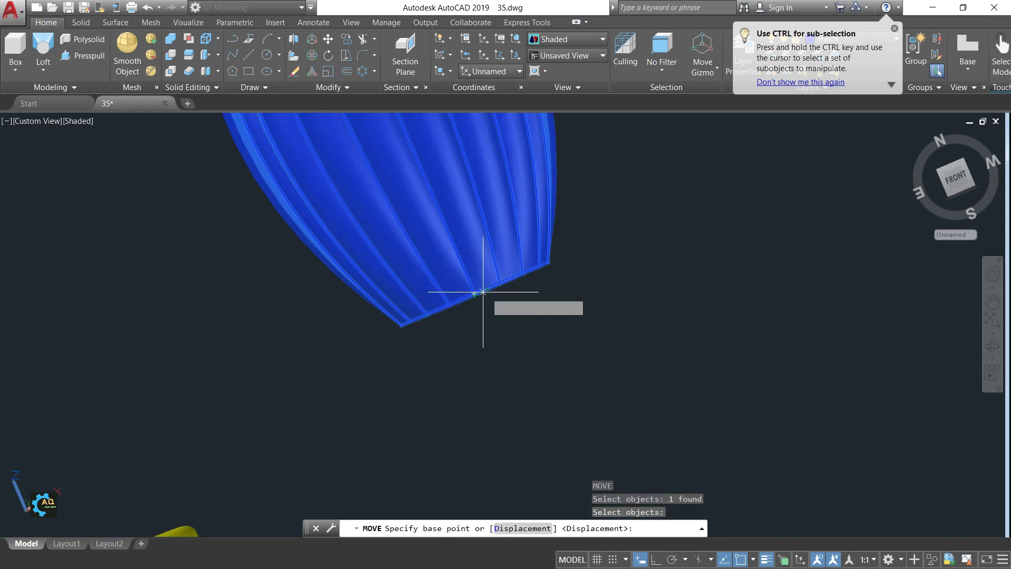
{"action": "left_click", "coordinate": [474, 295]}
{"action": "scroll", "coordinate": [476, 332], "scroll_direction": "down", "scroll_amount": 4}
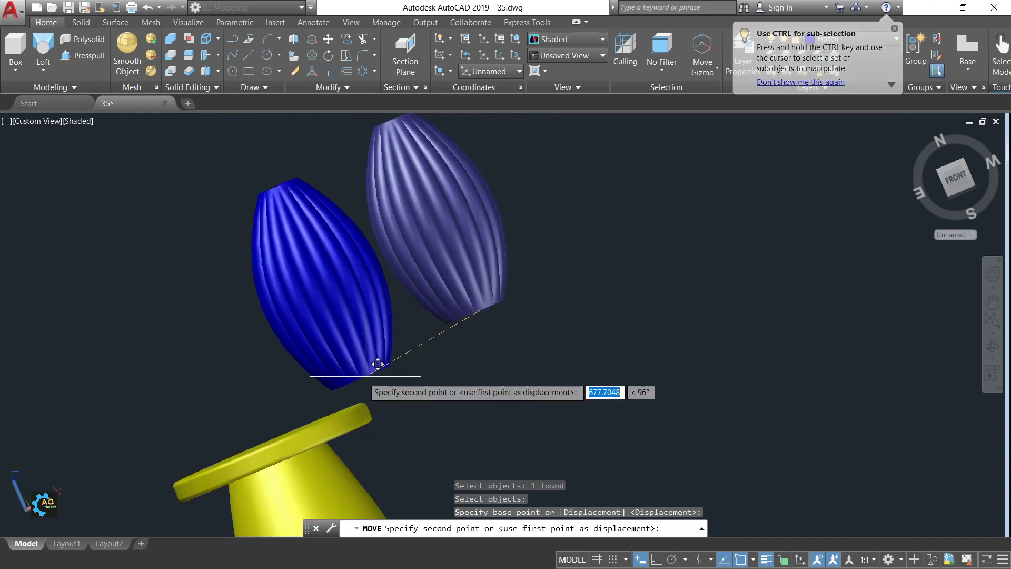
{"action": "mouse_move", "coordinate": [358, 408]}
{"action": "middle_mouse_down", "text": "shift"}
{"action": "mouse_move", "coordinate": [379, 424]}
{"action": "mouse_move", "coordinate": [305, 418]}
{"action": "mouse_move", "coordinate": [315, 406]}
{"action": "middle_mouse_up", "text": "shift"}
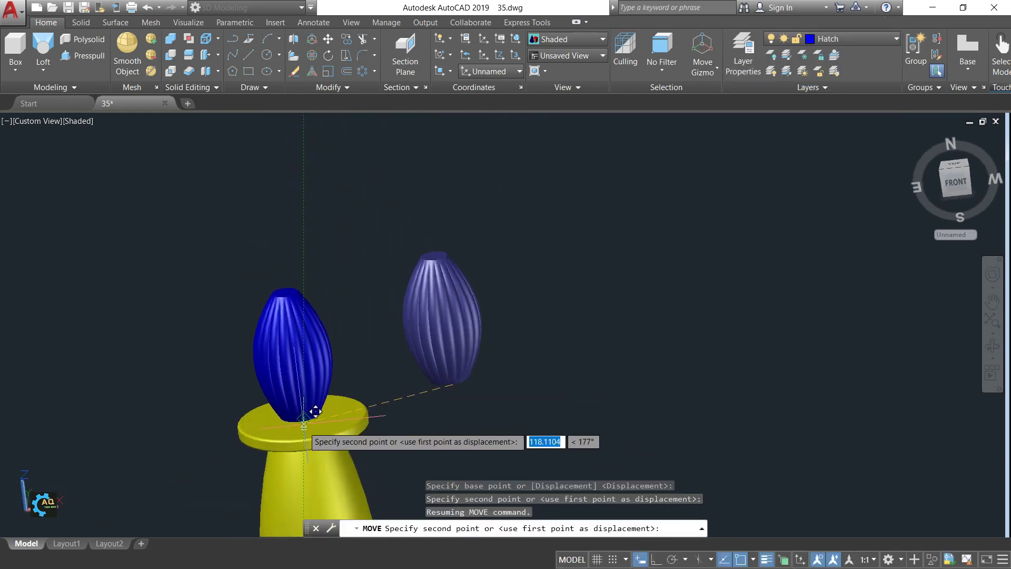
{"action": "left_click", "coordinate": [305, 419]}
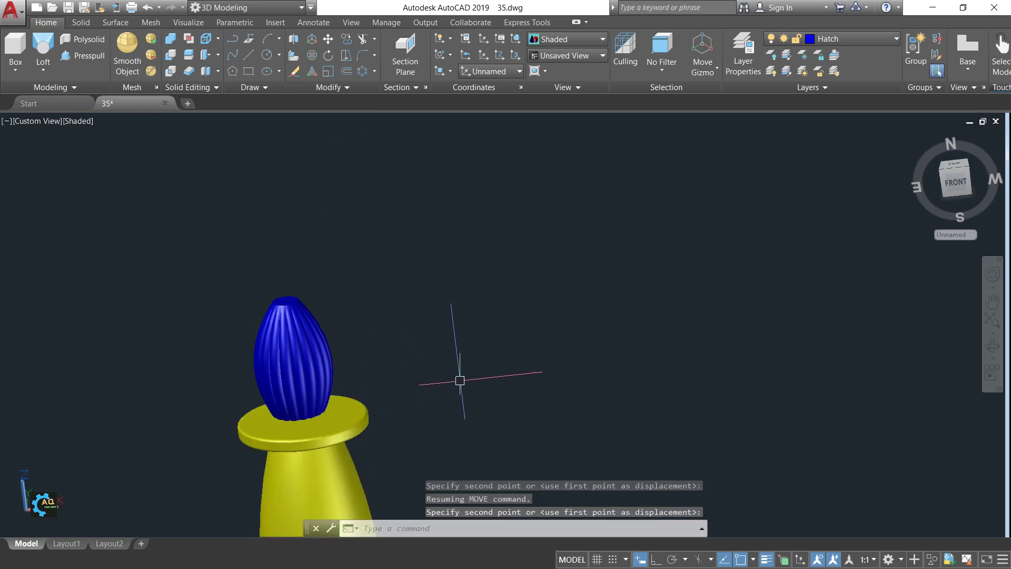
Orbit the view so the solid stands upright on the column
{"action": "key", "text": "Escape"}
{"action": "scroll", "coordinate": [486, 316], "scroll_direction": "down", "scroll_amount": 1}
{"action": "scroll", "coordinate": [454, 367], "scroll_direction": "down", "scroll_amount": 2}
{"action": "mouse_move", "coordinate": [454, 367]}
{"action": "middle_mouse_down", "text": "shift"}
{"action": "mouse_move", "coordinate": [503, 449]}
{"action": "mouse_move", "coordinate": [522, 364]}
{"action": "middle_mouse_up", "text": "shift"}
{"action": "scroll", "coordinate": [521, 362], "scroll_direction": "up", "scroll_amount": 3}
{"action": "scroll", "coordinate": [420, 333], "scroll_direction": "up", "scroll_amount": 3}
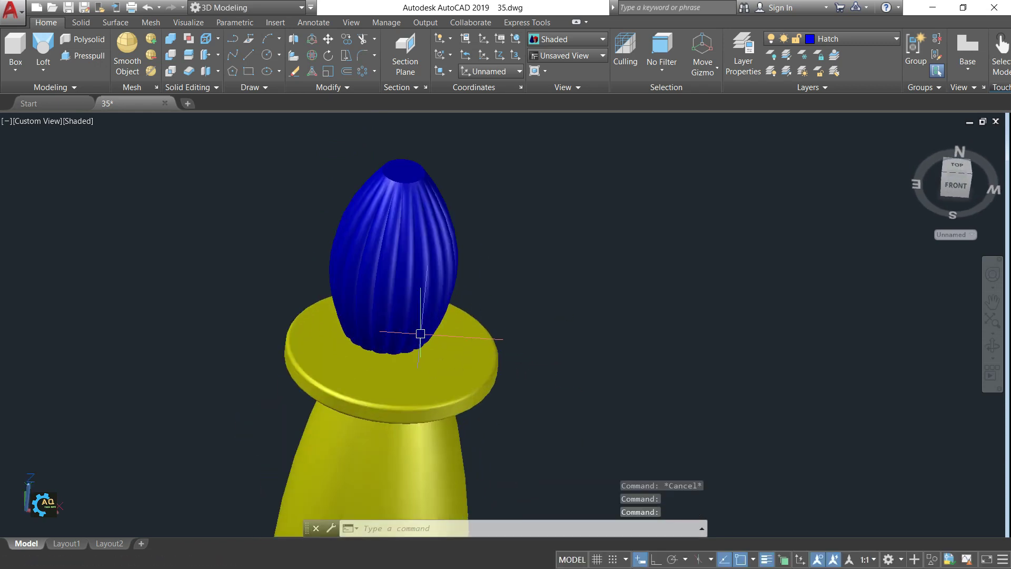
Move the fluted solid aside, off the yellow disc
{"action": "left_click", "coordinate": [409, 268]}
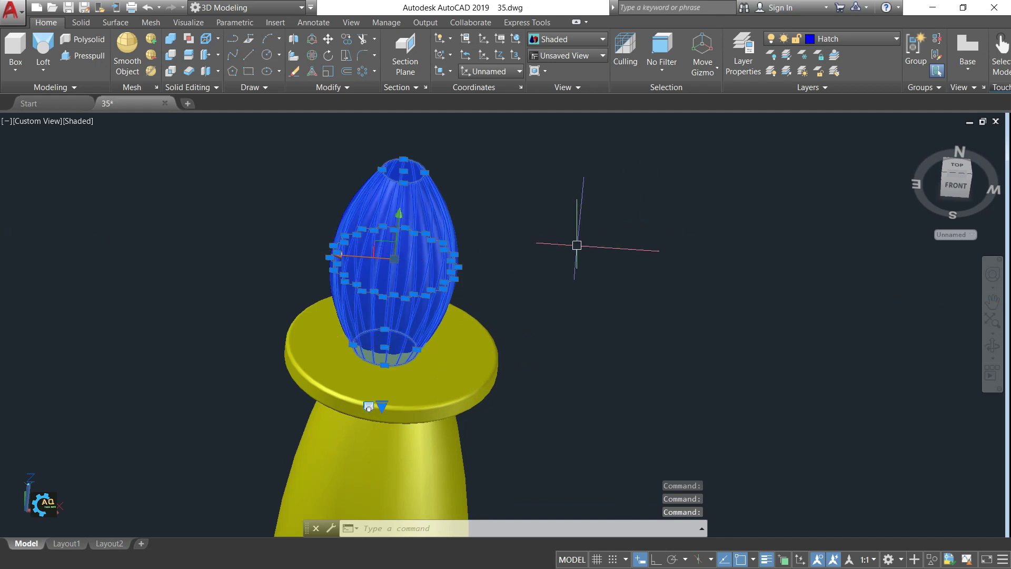
{"action": "middle_click_drag", "start_coordinate": [558, 246], "coordinate": [566, 265]}
{"action": "key", "text": "Escape"}
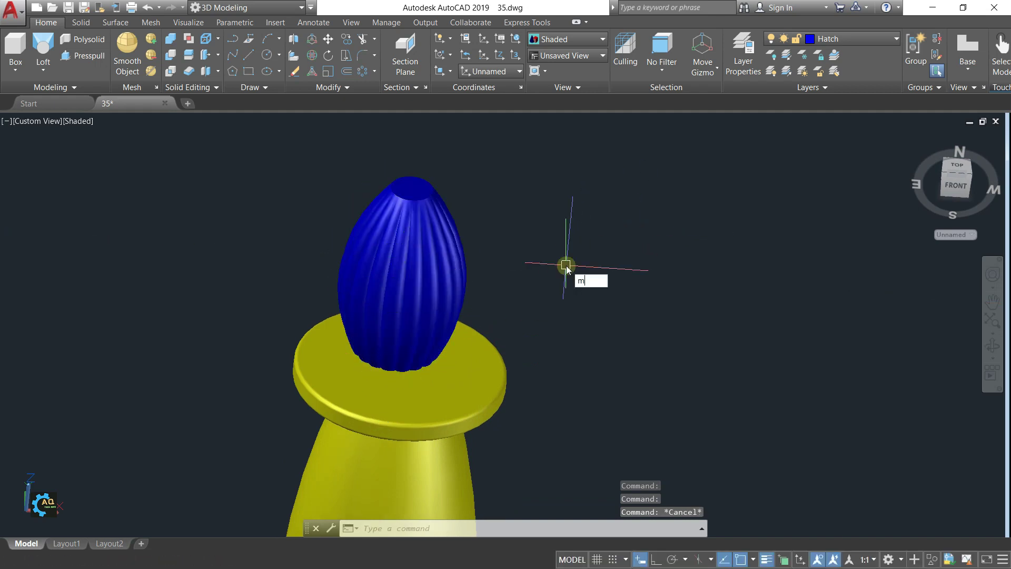
{"action": "key", "text": "Return"}
{"action": "left_click", "coordinate": [434, 265]}
{"action": "key", "text": "Return"}
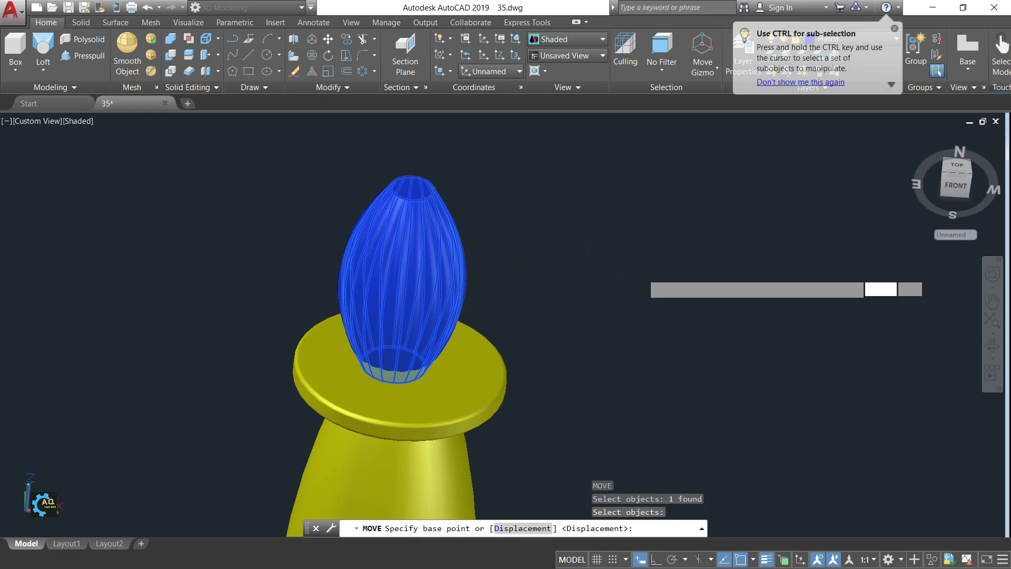
{"action": "left_click", "coordinate": [645, 266]}
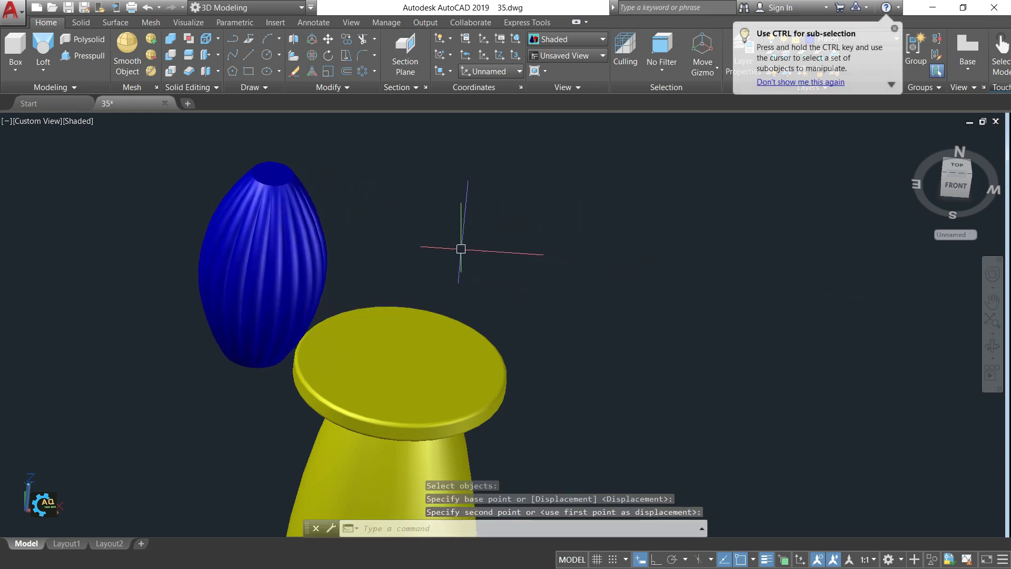
{"action": "type", "text": "M"}
Begin a move snapped to the solid's top centre, then cancel it
{"action": "key", "text": "Return"}
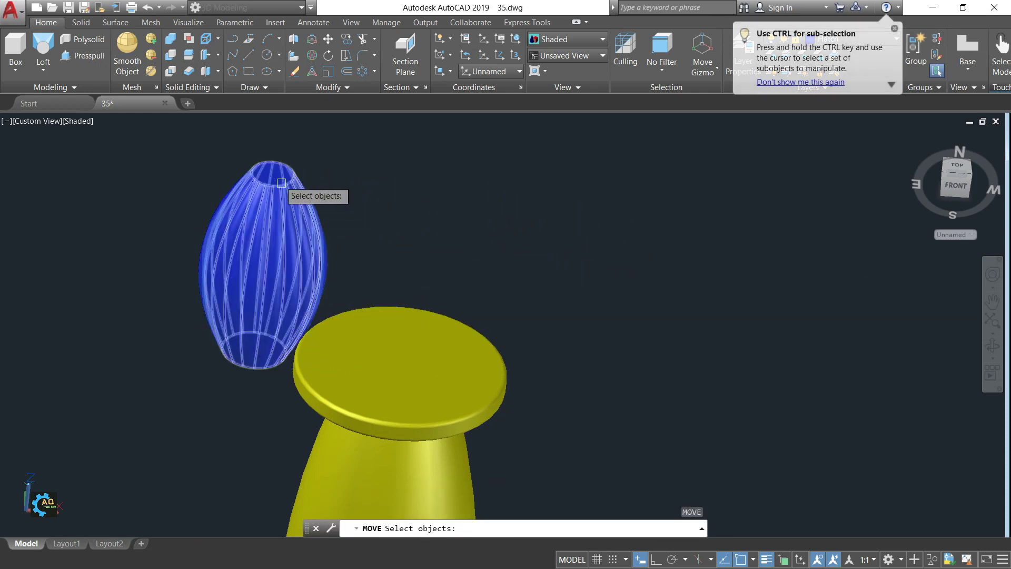
{"action": "left_click", "coordinate": [270, 182]}
{"action": "key", "text": "Return"}
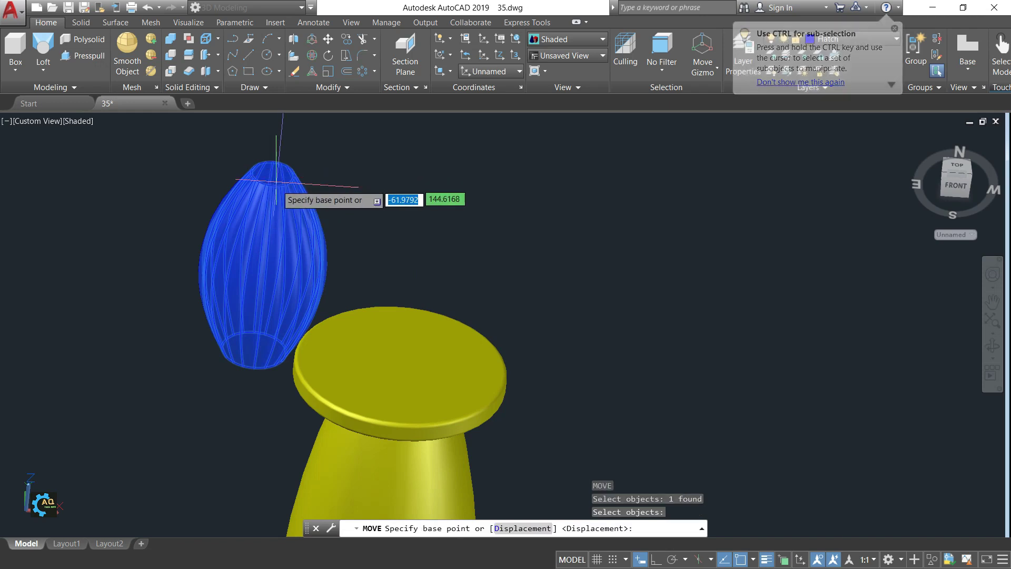
{"action": "right_click", "coordinate": [274, 179]}
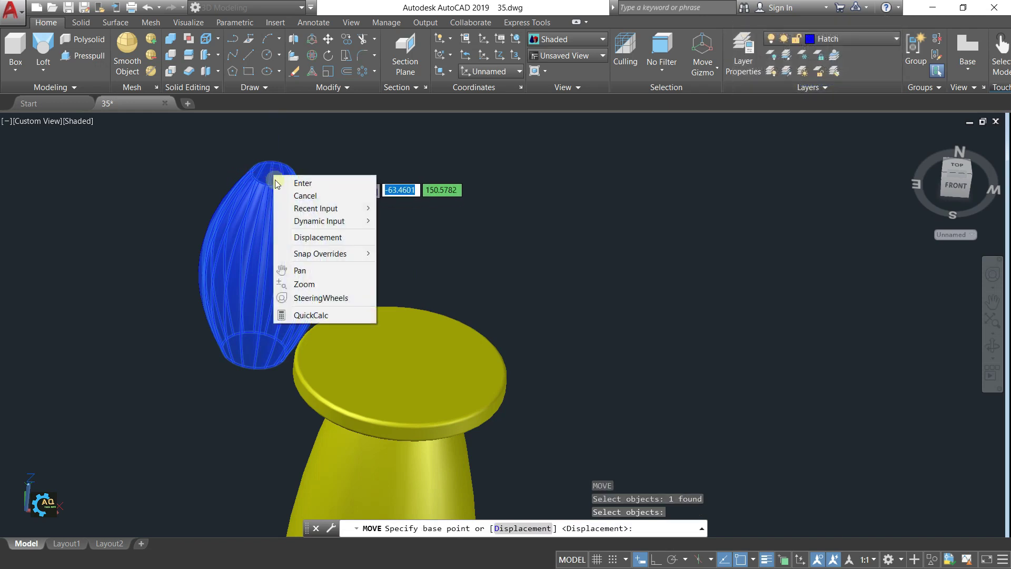
{"action": "left_click", "coordinate": [272, 172]}
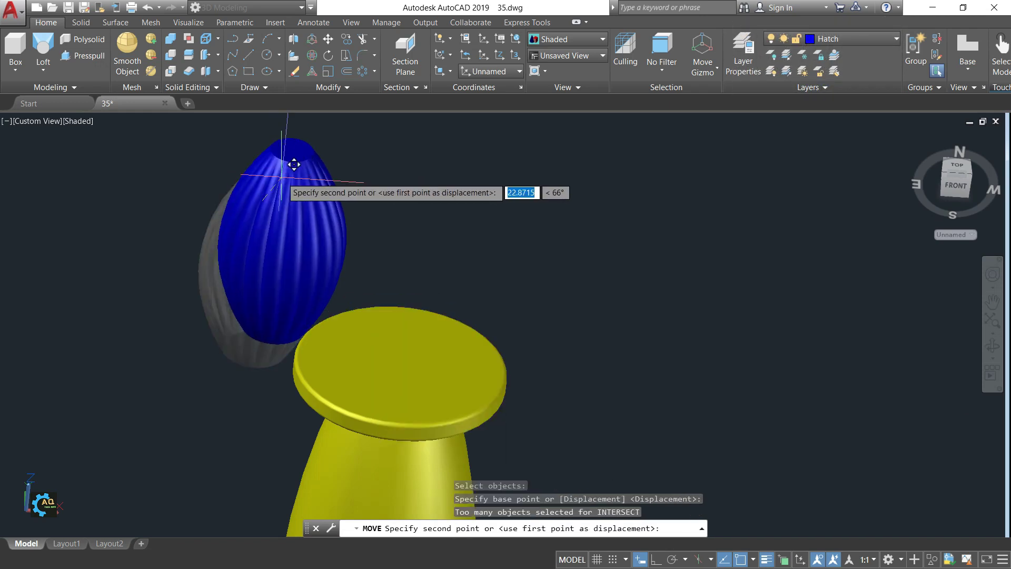
{"action": "key", "text": "Escape"}
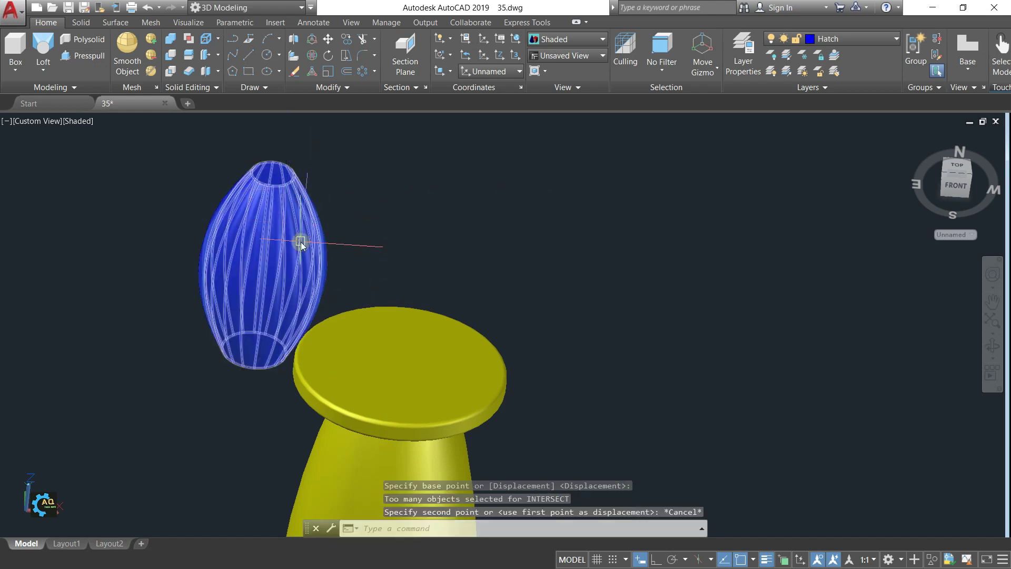
{"action": "type", "text": "M"}
Move the solid's top centre onto the disc centre, sinking it into the column
{"action": "key", "text": "Return"}
{"action": "left_click", "coordinate": [288, 261]}
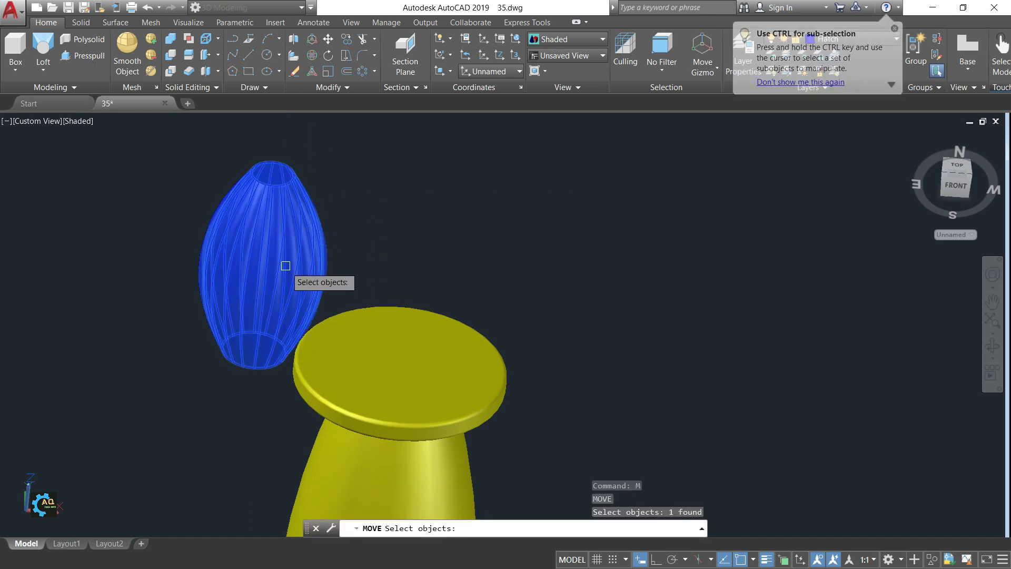
{"action": "key", "text": "Return"}
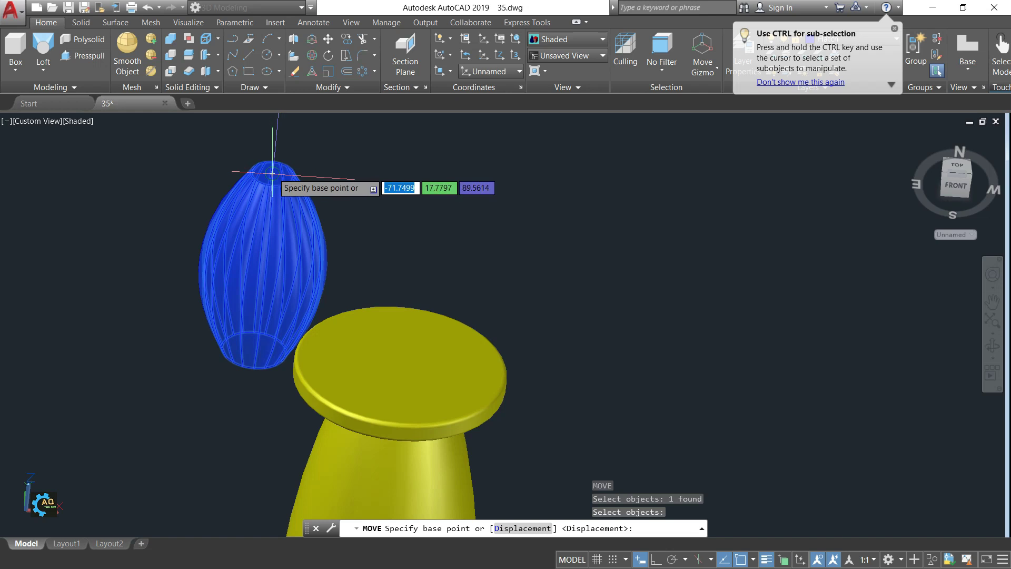
{"action": "left_click", "coordinate": [273, 172]}
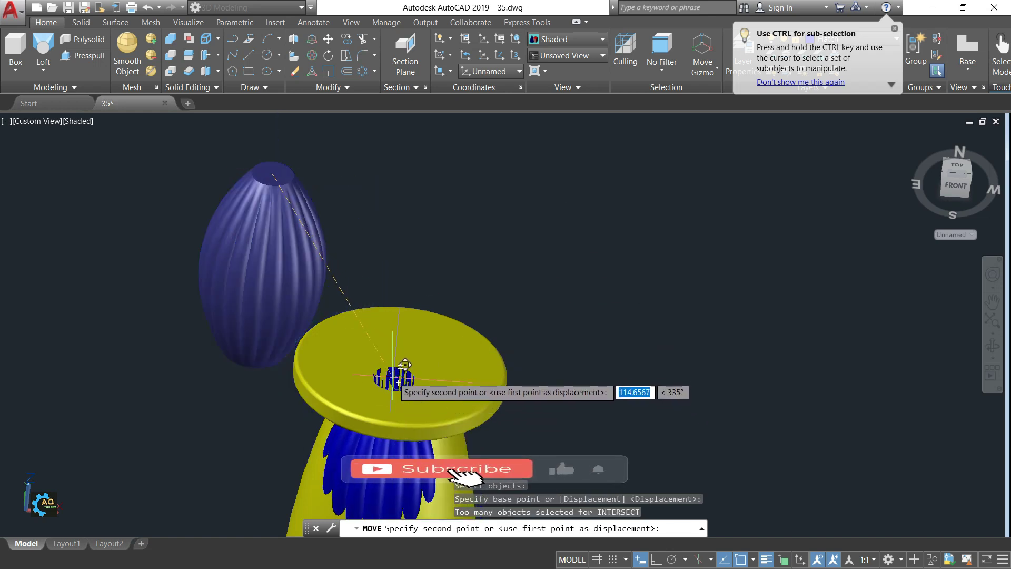
{"action": "left_click", "coordinate": [401, 366]}
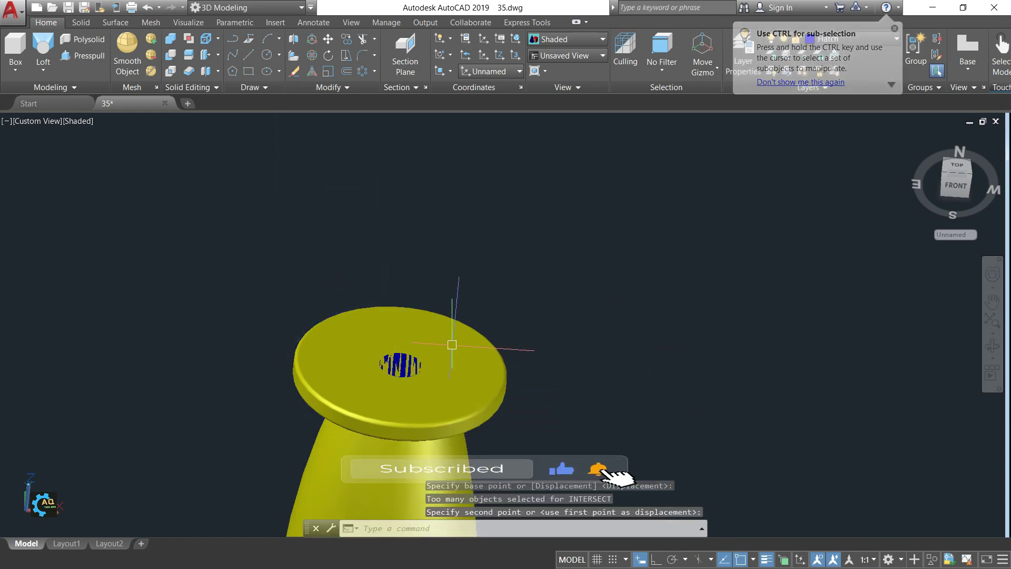
{"action": "scroll", "coordinate": [514, 365], "scroll_direction": "down", "scroll_amount": 2}
{"action": "middle_click_drag", "start_coordinate": [610, 342], "coordinate": [588, 300], "text": "shift"}
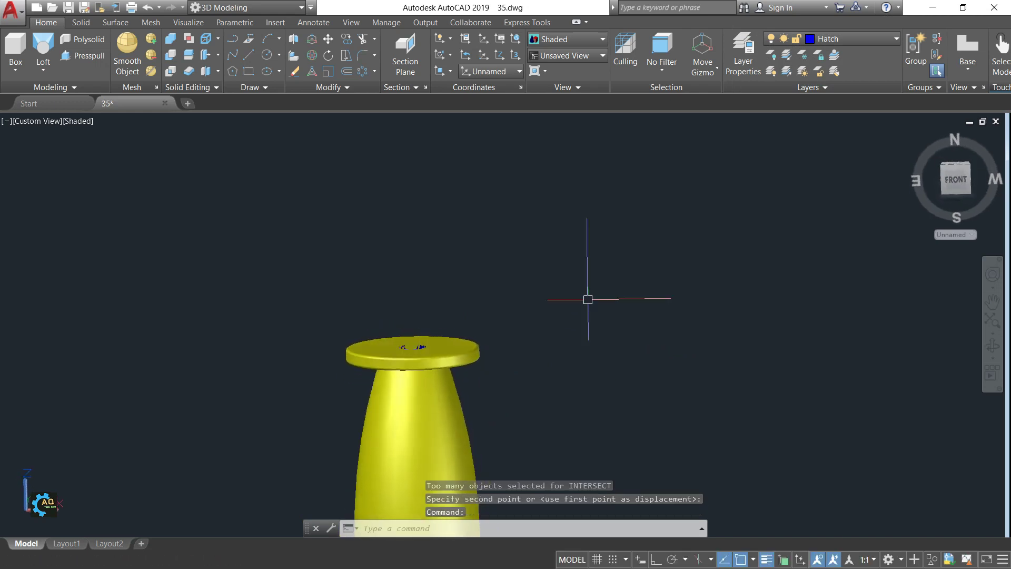
Switch to a straight-on view and window-select the solid hidden in the column
{"action": "left_click", "coordinate": [959, 184]}
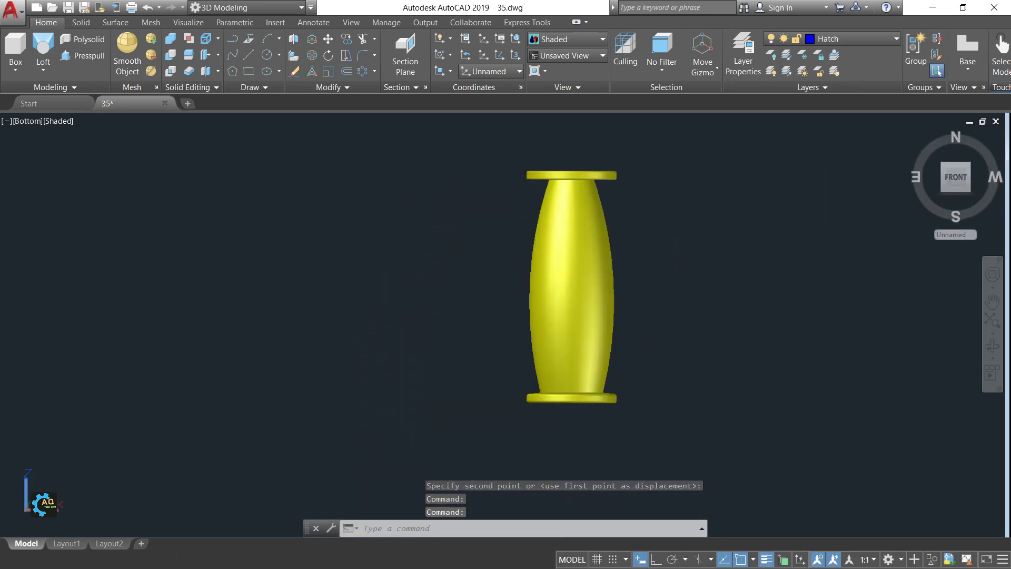
{"action": "left_click", "coordinate": [471, 192]}
{"action": "left_click", "coordinate": [705, 313]}
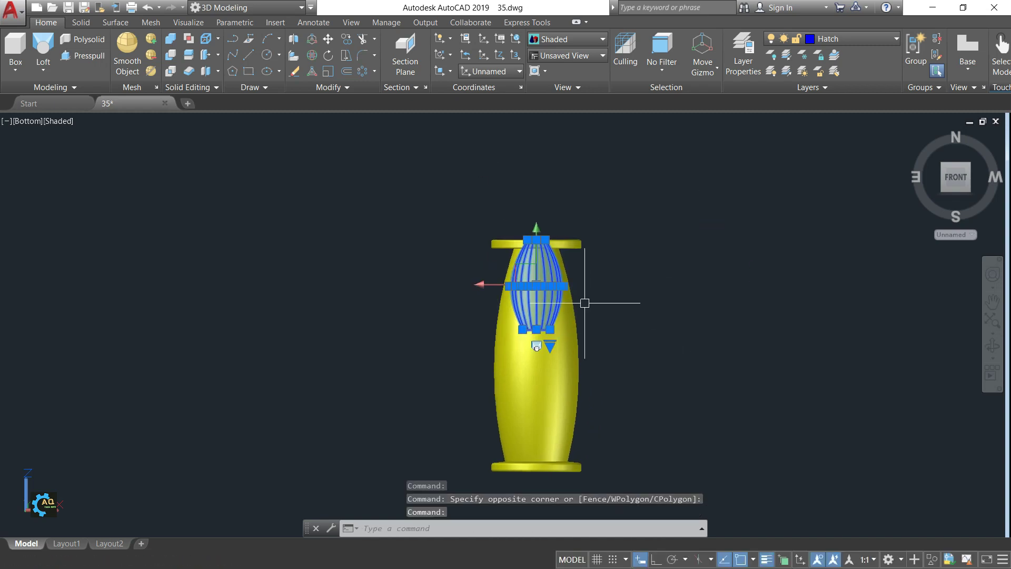
{"action": "left_click", "coordinate": [536, 286]}
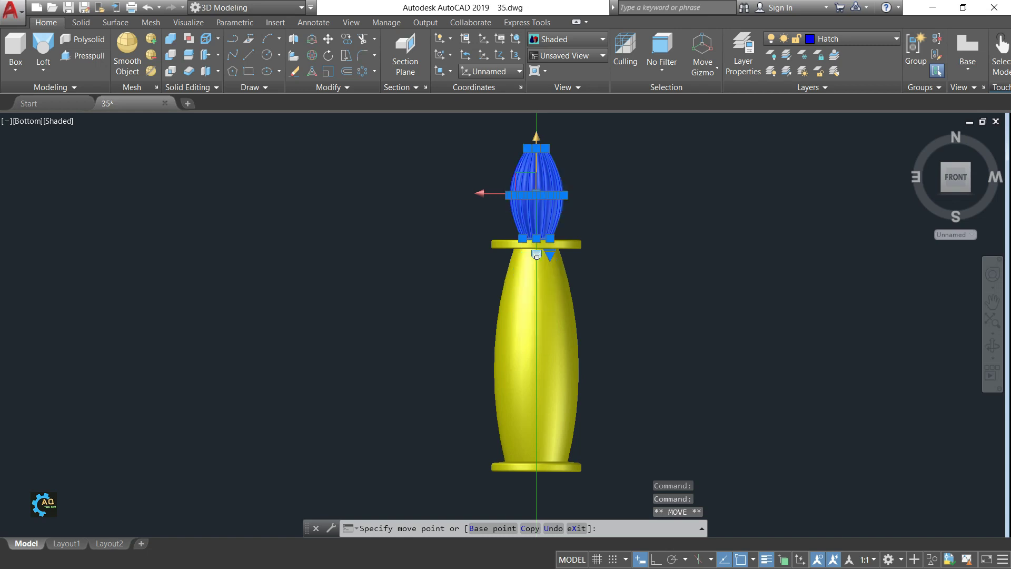
{"action": "key", "text": "Escape"}
Pan the model down, then select and clear the blue fluted solid
{"action": "scroll", "coordinate": [540, 229], "scroll_direction": "up", "scroll_amount": 3}
{"action": "scroll", "coordinate": [594, 229], "scroll_direction": "up", "scroll_amount": 3}
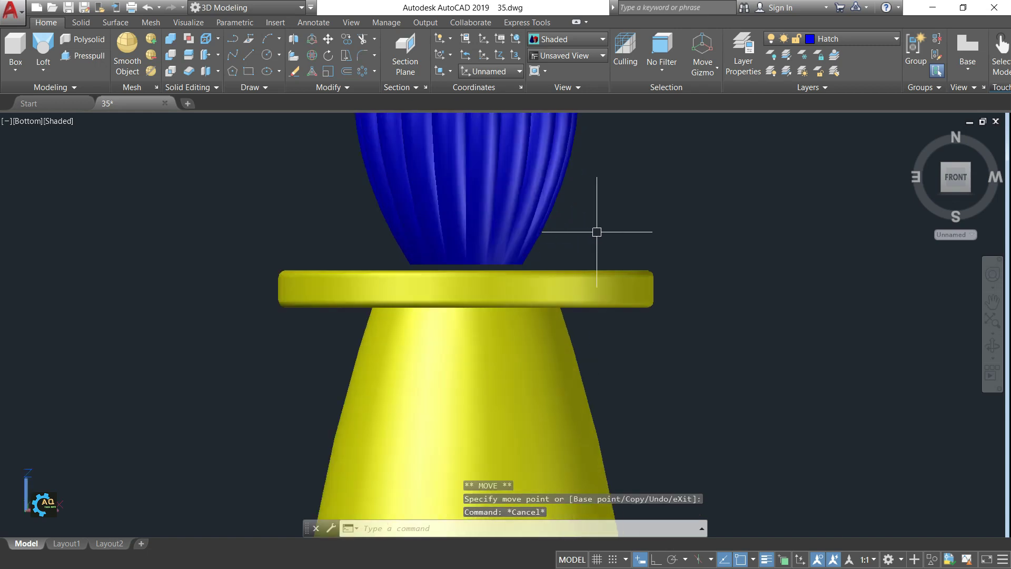
{"action": "scroll", "coordinate": [476, 211], "scroll_direction": "down", "scroll_amount": 4}
{"action": "middle_click_drag", "start_coordinate": [481, 208], "coordinate": [489, 263]}
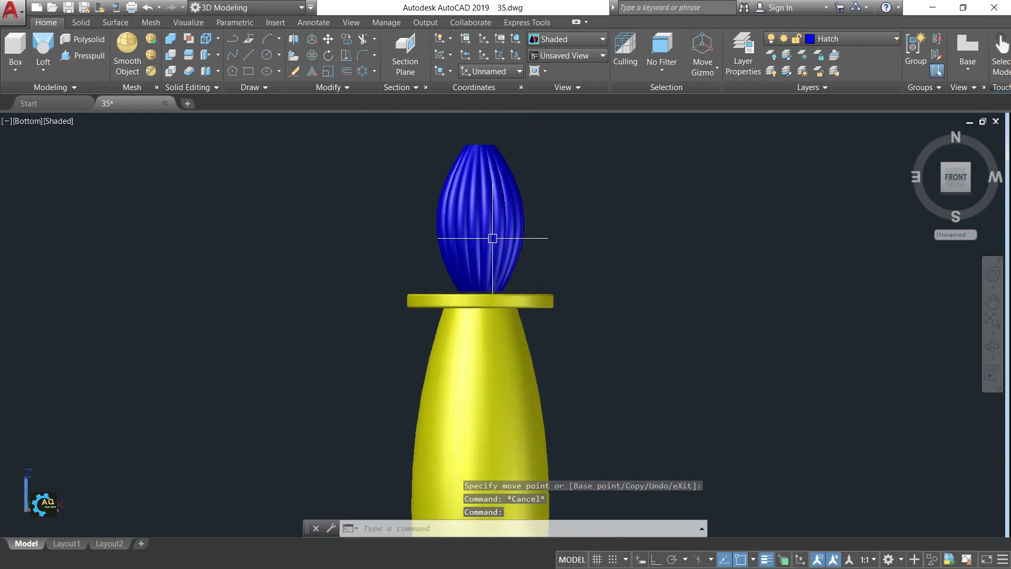
{"action": "left_click", "coordinate": [500, 211]}
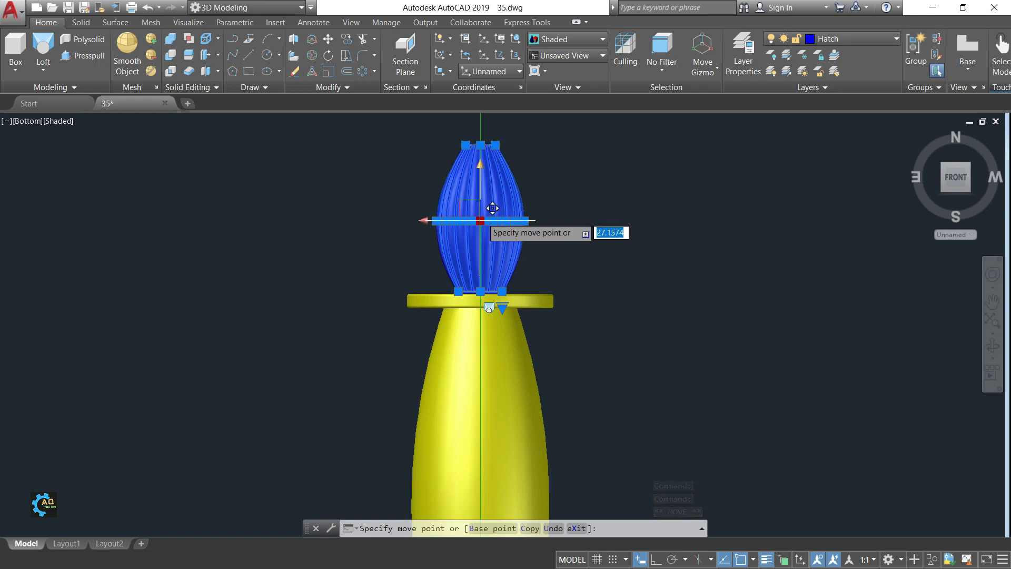
{"action": "key", "text": "Escape"}
{"action": "key", "text": "Escape"}
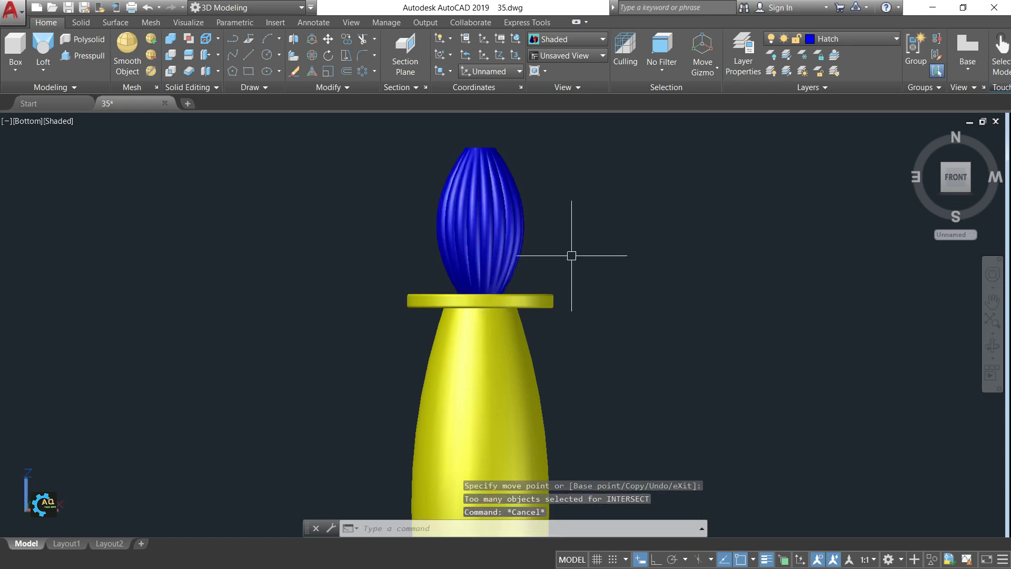
Orbit the model so the column's top flange is visible
{"action": "scroll", "coordinate": [569, 253], "scroll_direction": "up", "scroll_amount": 2}
{"action": "scroll", "coordinate": [595, 273], "scroll_direction": "down", "scroll_amount": 2}
{"action": "mouse_move", "coordinate": [621, 337]}
{"action": "middle_mouse_down", "text": "shift"}
{"action": "mouse_move", "coordinate": [622, 380]}
{"action": "mouse_move", "coordinate": [600, 323]}
{"action": "middle_mouse_up", "text": "shift"}
{"action": "scroll", "coordinate": [614, 354], "scroll_direction": "down", "scroll_amount": 2}
{"action": "scroll", "coordinate": [559, 297], "scroll_direction": "up", "scroll_amount": 1}
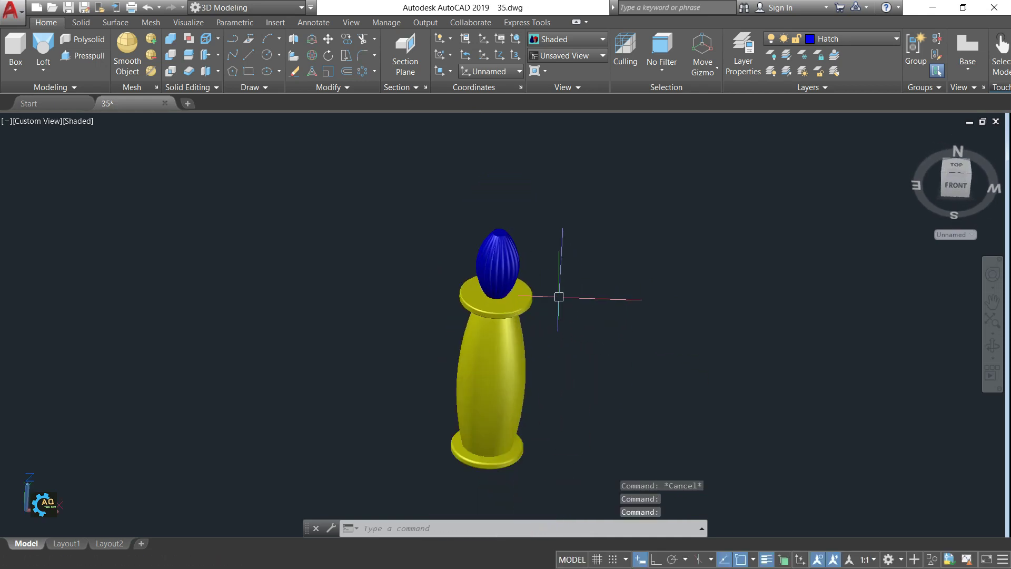
Zoom in on the blue egg, select it, then clear the selection
{"action": "scroll", "coordinate": [559, 297], "scroll_direction": "up", "scroll_amount": 2}
{"action": "left_click", "coordinate": [485, 243]}
{"action": "scroll", "coordinate": [471, 235], "scroll_direction": "up", "scroll_amount": 1}
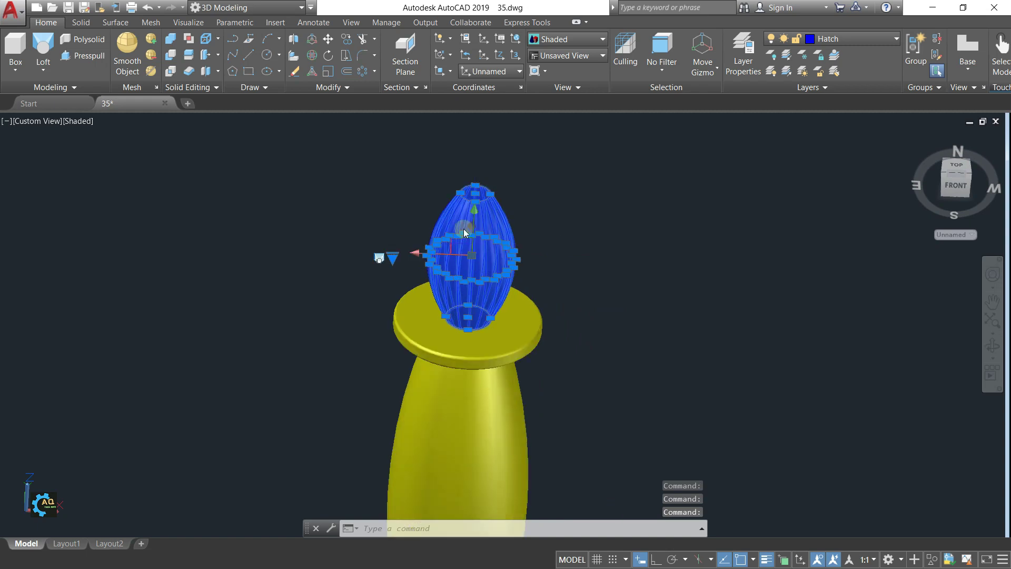
{"action": "scroll", "coordinate": [464, 235], "scroll_direction": "up", "scroll_amount": 3}
{"action": "key", "text": "Escape"}
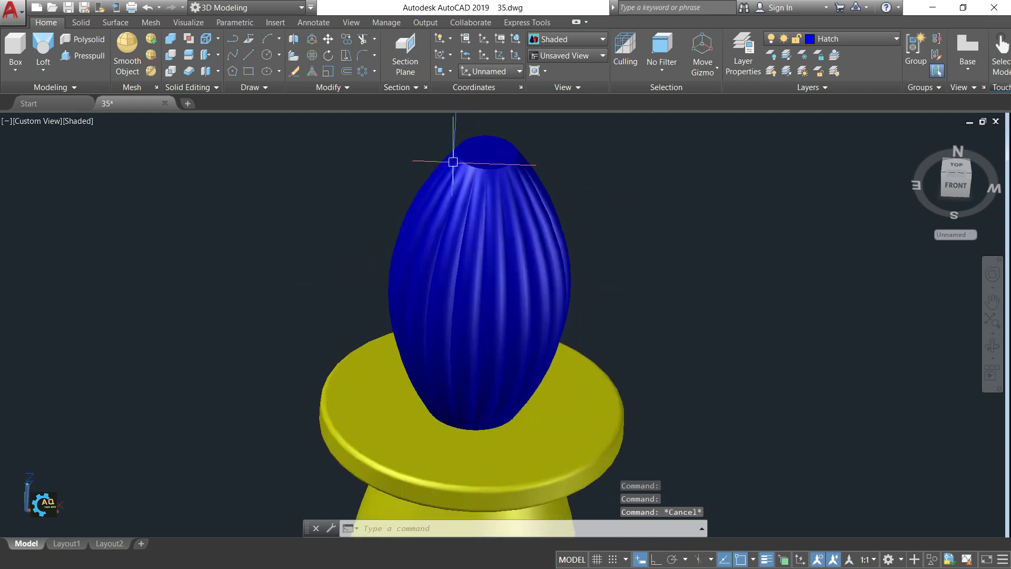
Scale the blue egg by 1.15 about its top point
{"action": "left_click", "coordinate": [329, 72]}
{"action": "left_click", "coordinate": [483, 256]}
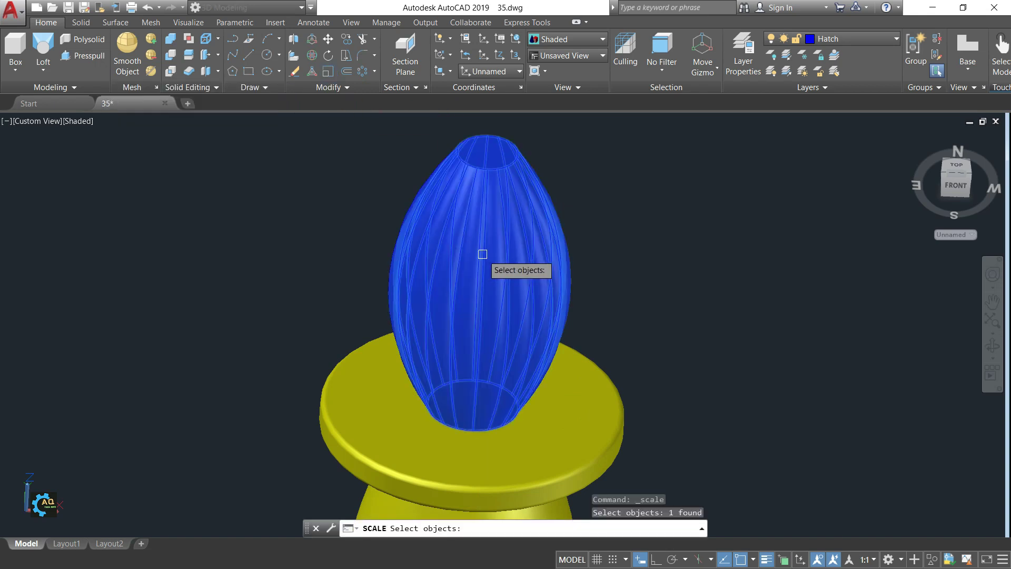
{"action": "key", "text": "Return"}
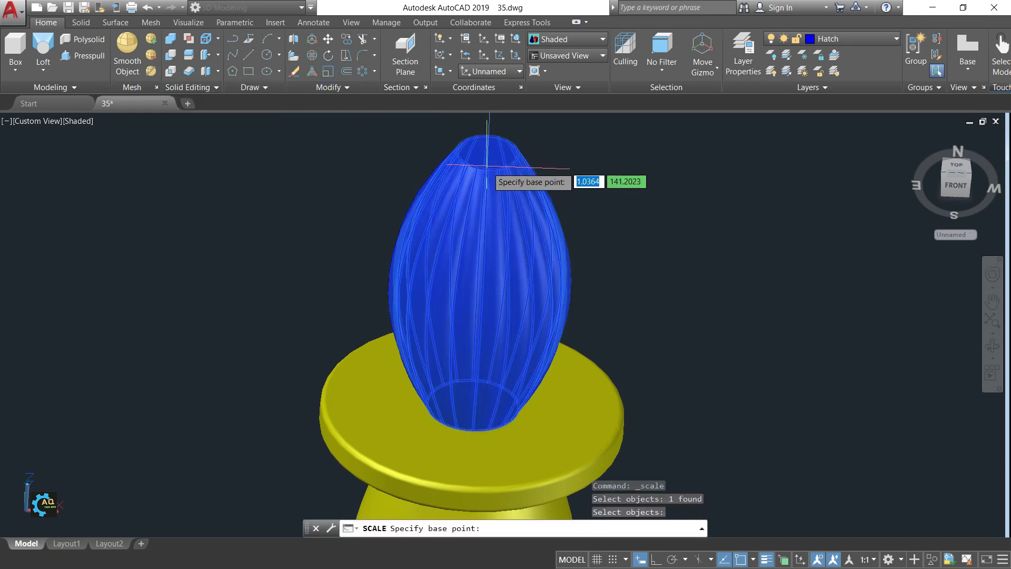
{"action": "left_click", "coordinate": [488, 153]}
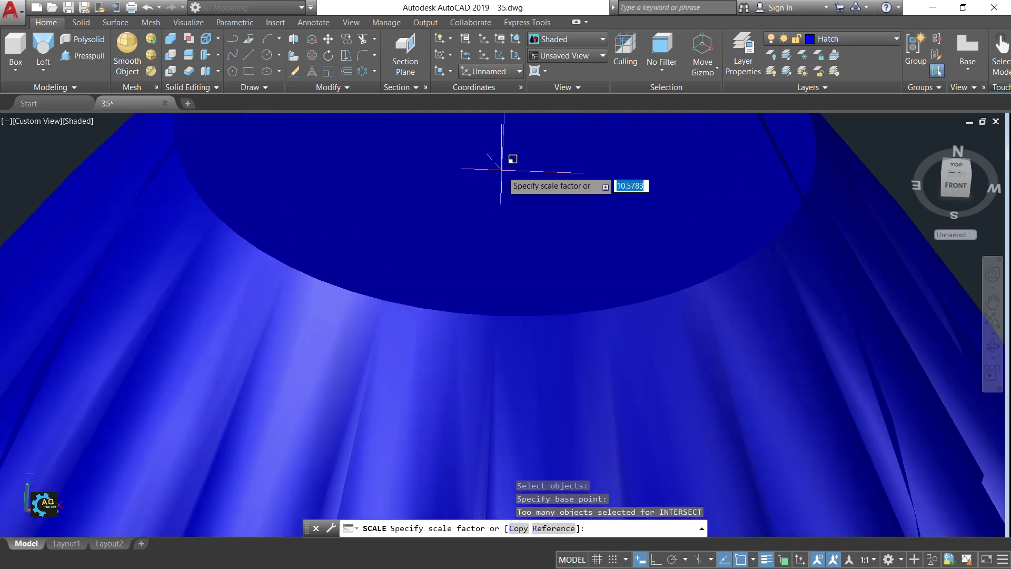
{"action": "scroll", "coordinate": [501, 164], "scroll_direction": "down", "scroll_amount": 4}
{"action": "scroll", "coordinate": [501, 168], "scroll_direction": "down", "scroll_amount": 4}
{"action": "scroll", "coordinate": [501, 170], "scroll_direction": "down", "scroll_amount": 3}
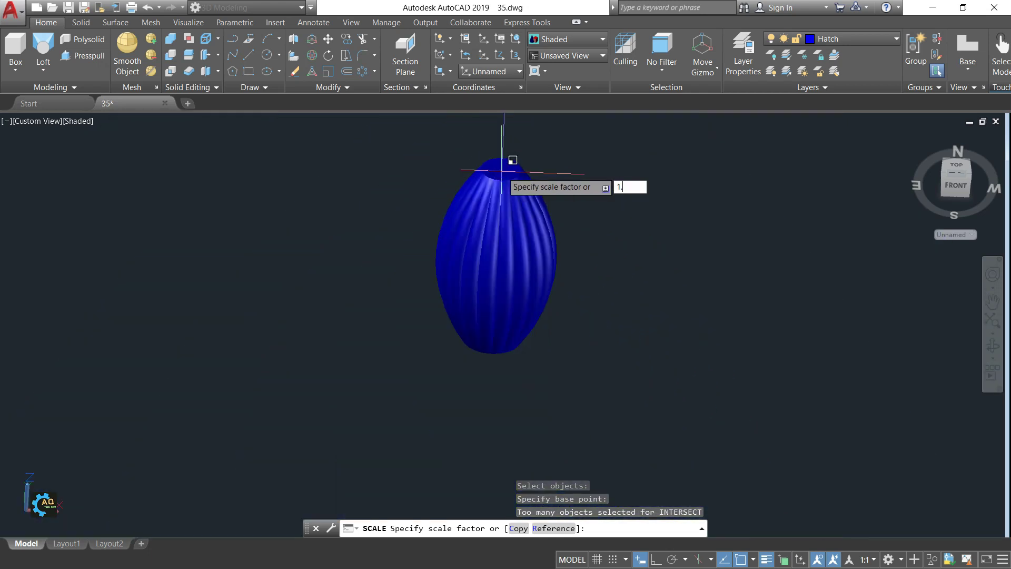
{"action": "key", "text": "Return"}
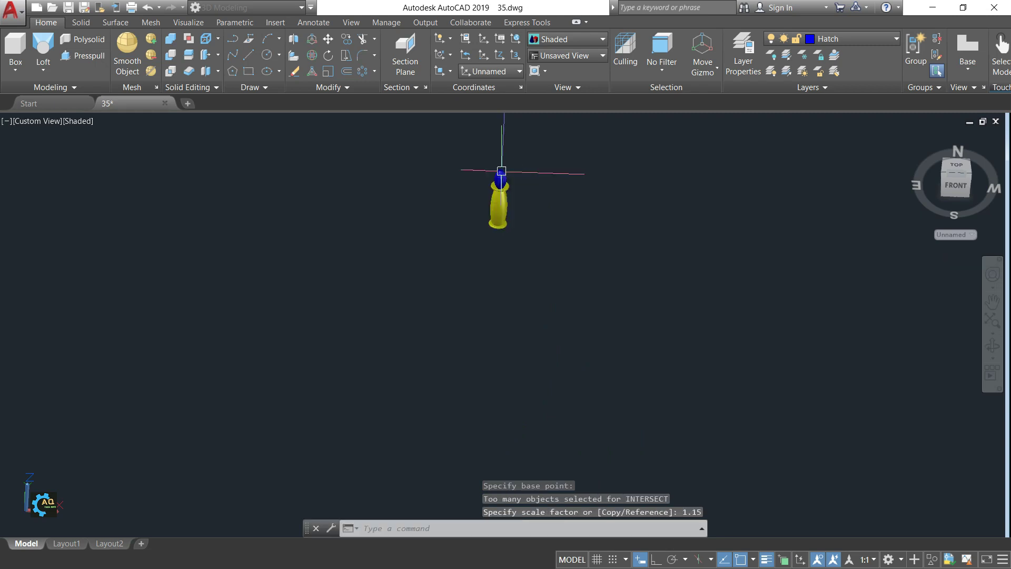
{"action": "scroll", "coordinate": [496, 173], "scroll_direction": "up", "scroll_amount": 3}
{"action": "scroll", "coordinate": [569, 172], "scroll_direction": "up", "scroll_amount": 3}
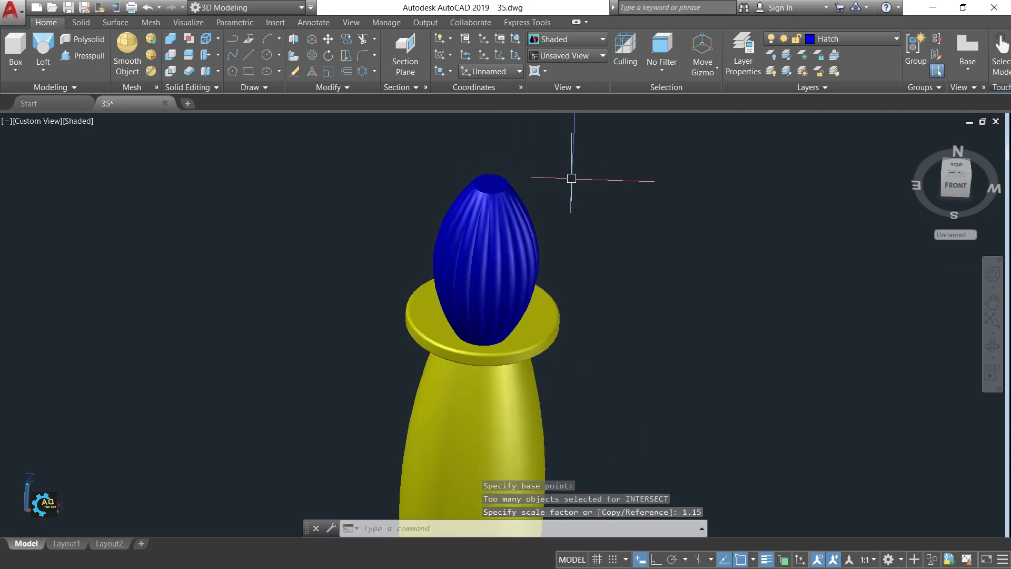
{"action": "scroll", "coordinate": [606, 200], "scroll_direction": "up", "scroll_amount": 1}
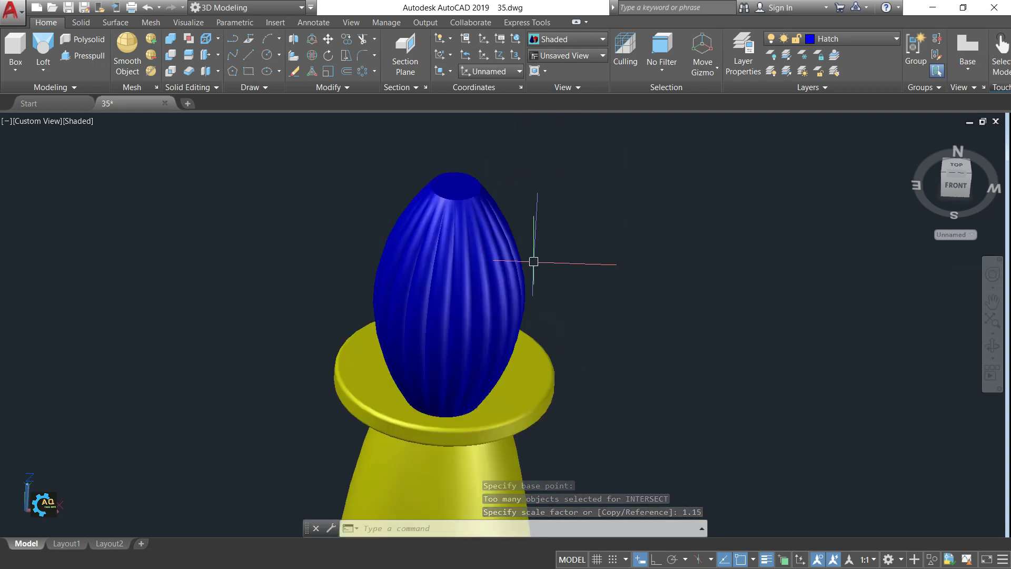
{"action": "mouse_move", "coordinate": [942, 170]}
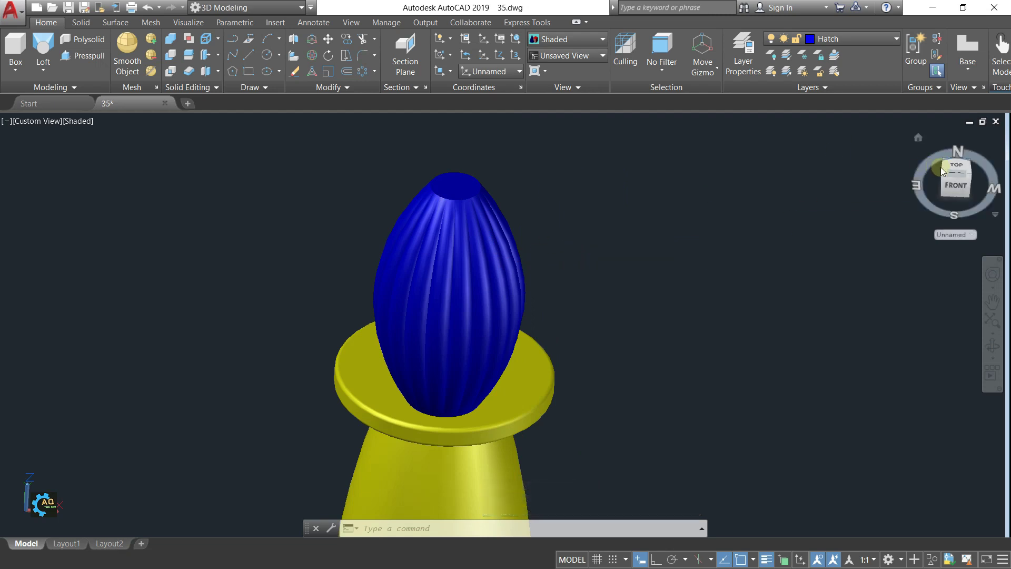
{"action": "left_click", "coordinate": [962, 167]}
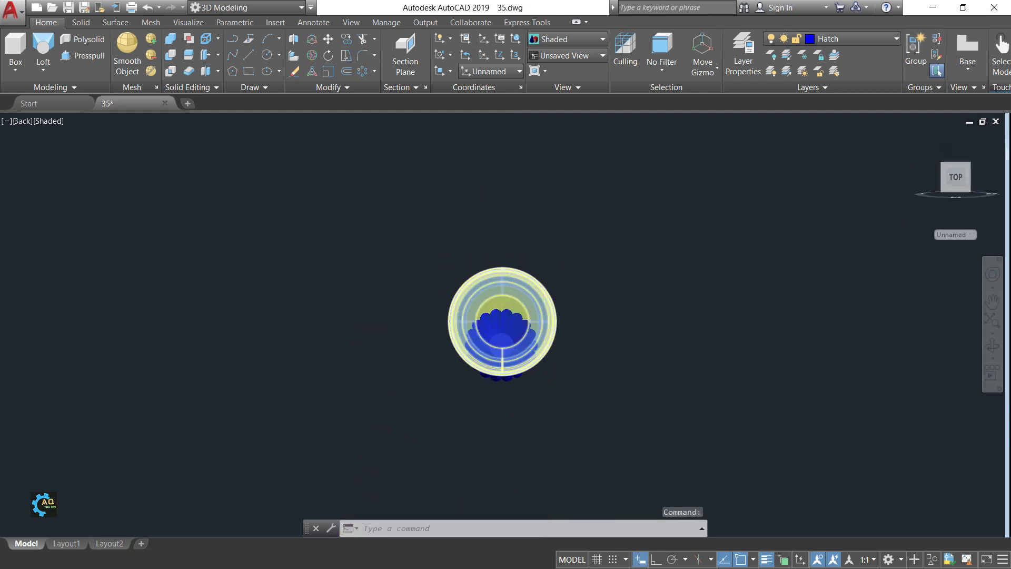
Check the egg's centring from the top view with a cancelled Ortho move, then orbit
{"action": "type", "text": "M"}
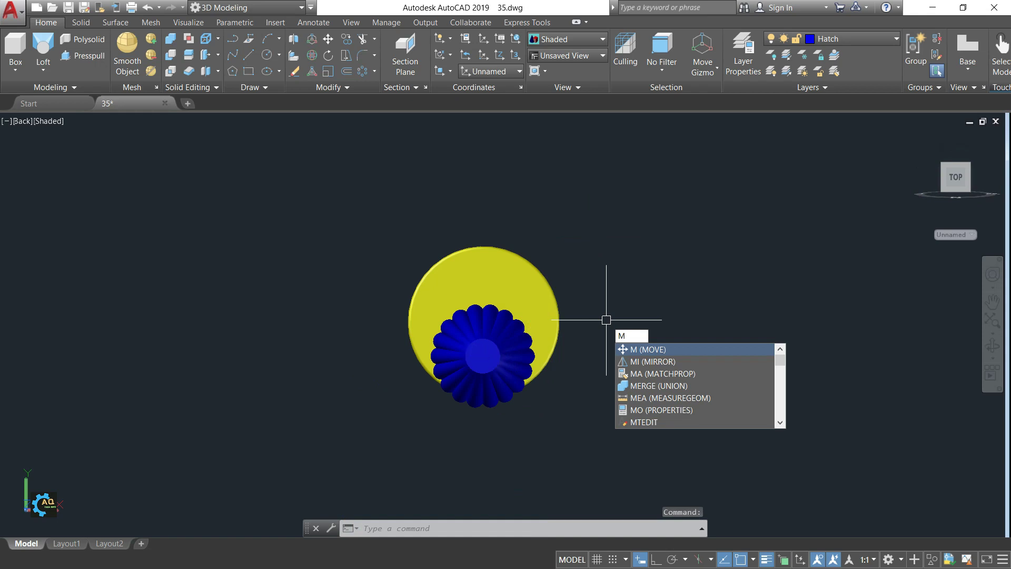
{"action": "key", "text": "Return"}
{"action": "left_click", "coordinate": [479, 355]}
{"action": "key", "text": "Return"}
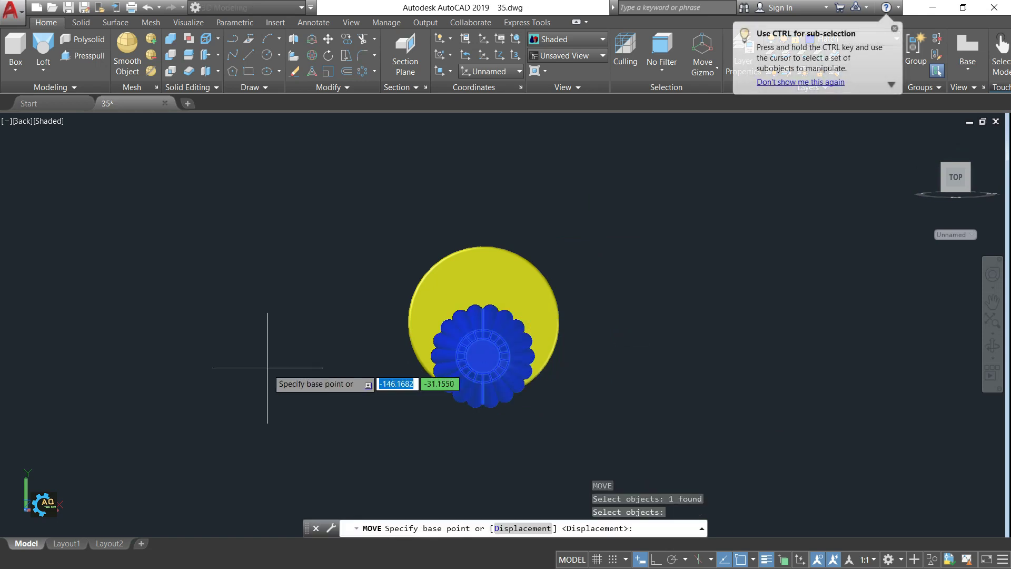
{"action": "left_click", "coordinate": [267, 368]}
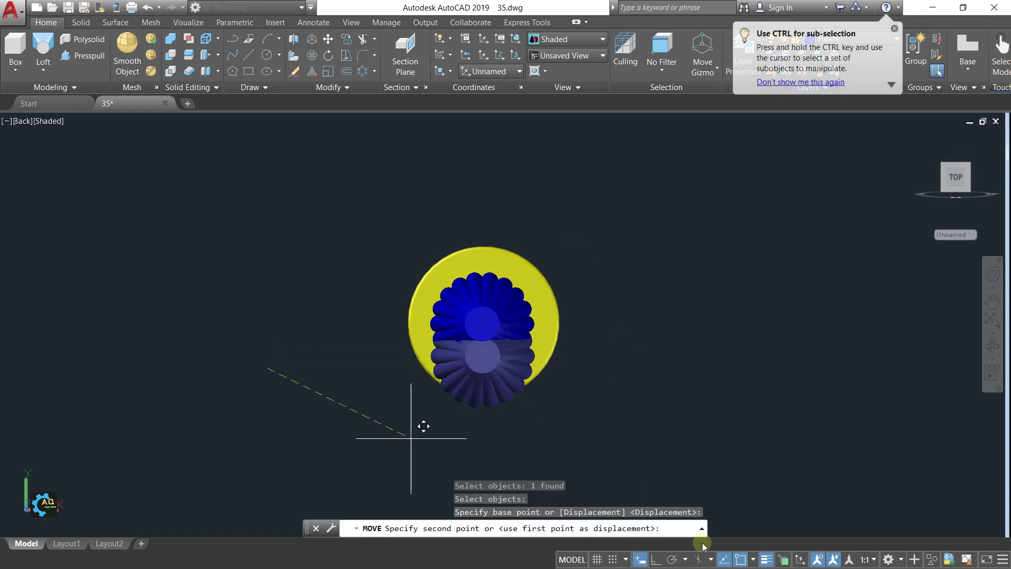
{"action": "left_click", "coordinate": [655, 560]}
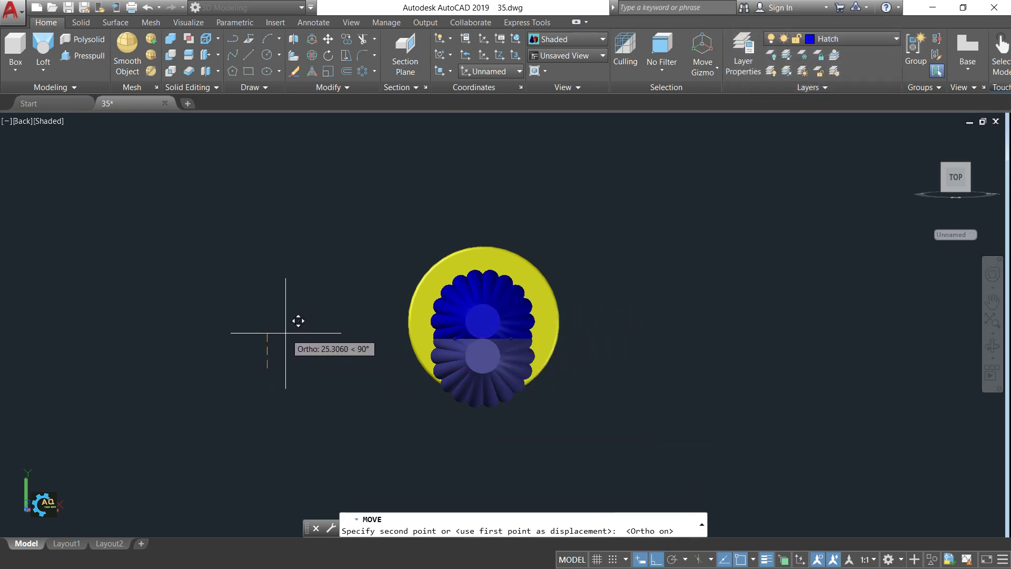
{"action": "key", "text": "Escape"}
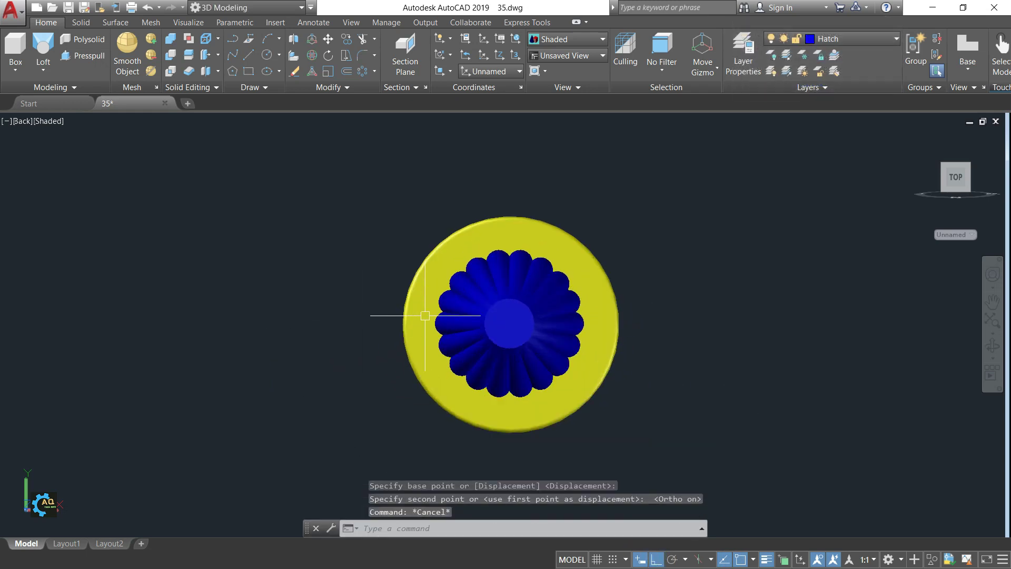
{"action": "scroll", "coordinate": [574, 338], "scroll_direction": "up", "scroll_amount": 2}
{"action": "mouse_move", "coordinate": [734, 379]}
{"action": "middle_mouse_down", "text": "shift"}
{"action": "mouse_move", "coordinate": [716, 289]}
{"action": "mouse_move", "coordinate": [723, 282]}
{"action": "mouse_move", "coordinate": [646, 308]}
{"action": "middle_mouse_up", "text": "shift"}
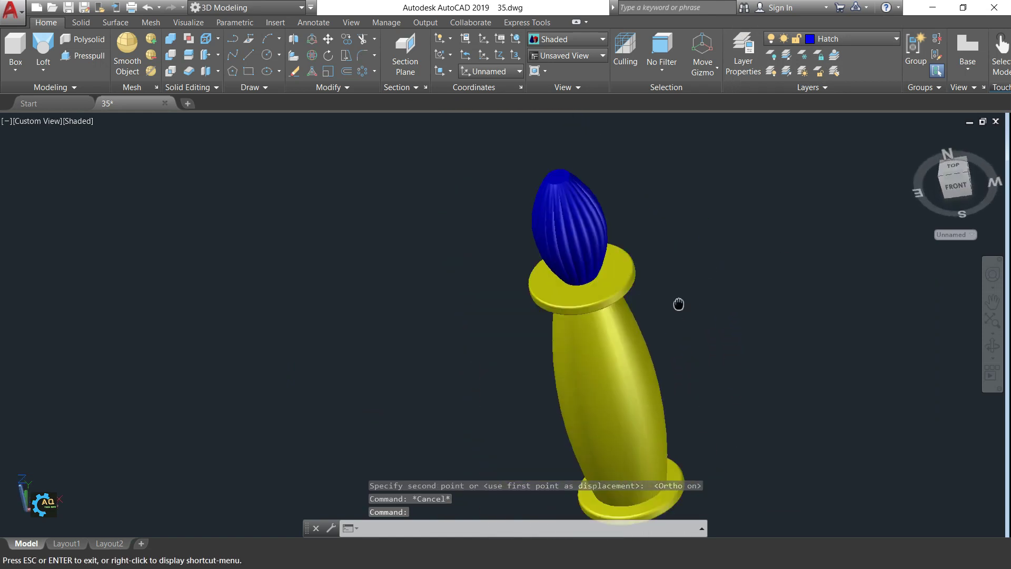
Pan the finished yellow column and blue finial fully into frame
{"action": "middle_click_drag", "start_coordinate": [645, 262], "coordinate": [613, 292]}
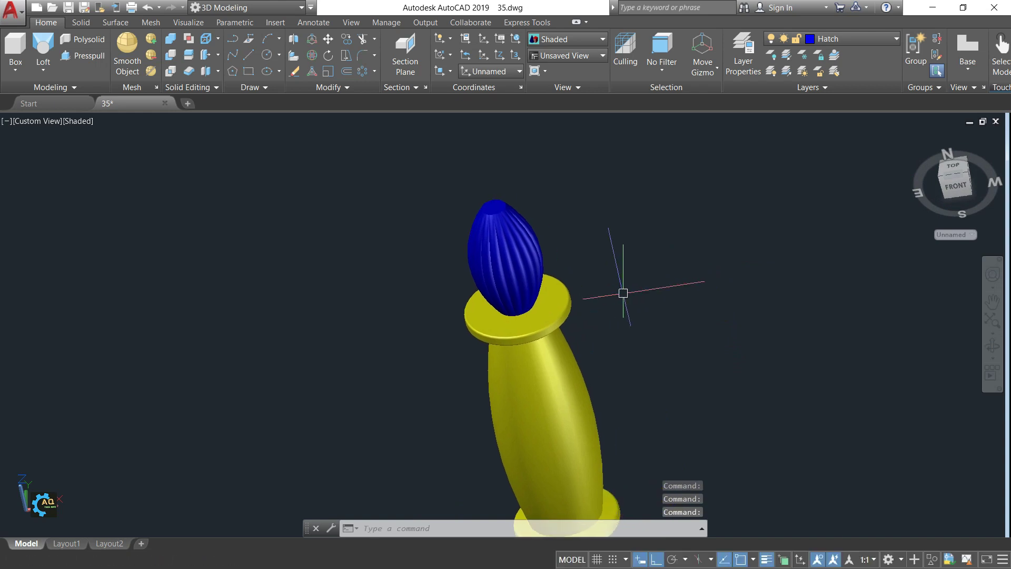
{"action": "mouse_move", "coordinate": [709, 304]}
{"action": "middle_mouse_down"}
{"action": "mouse_move", "coordinate": [657, 279]}
{"action": "mouse_move", "coordinate": [654, 261]}
{"action": "middle_mouse_up"}
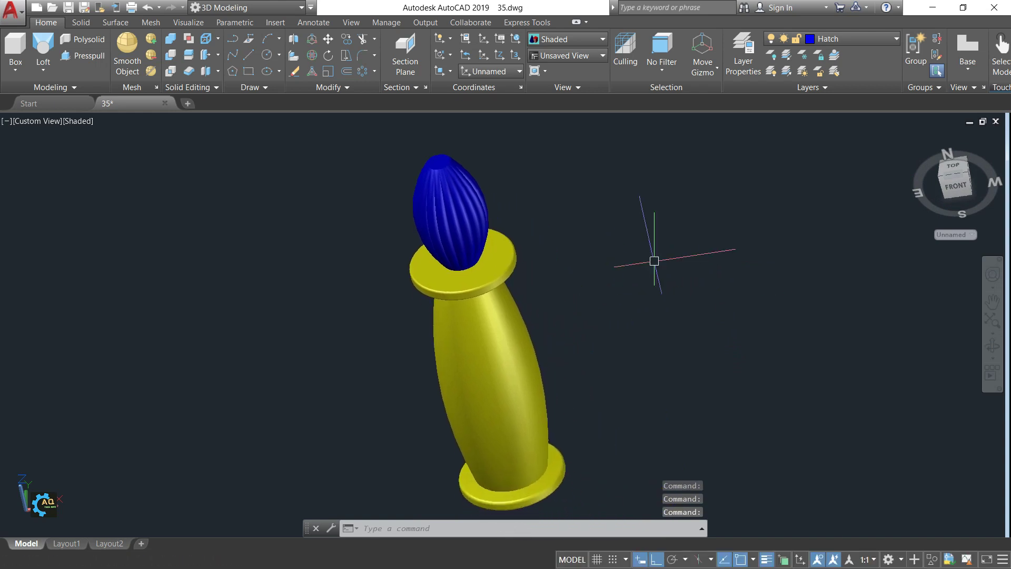